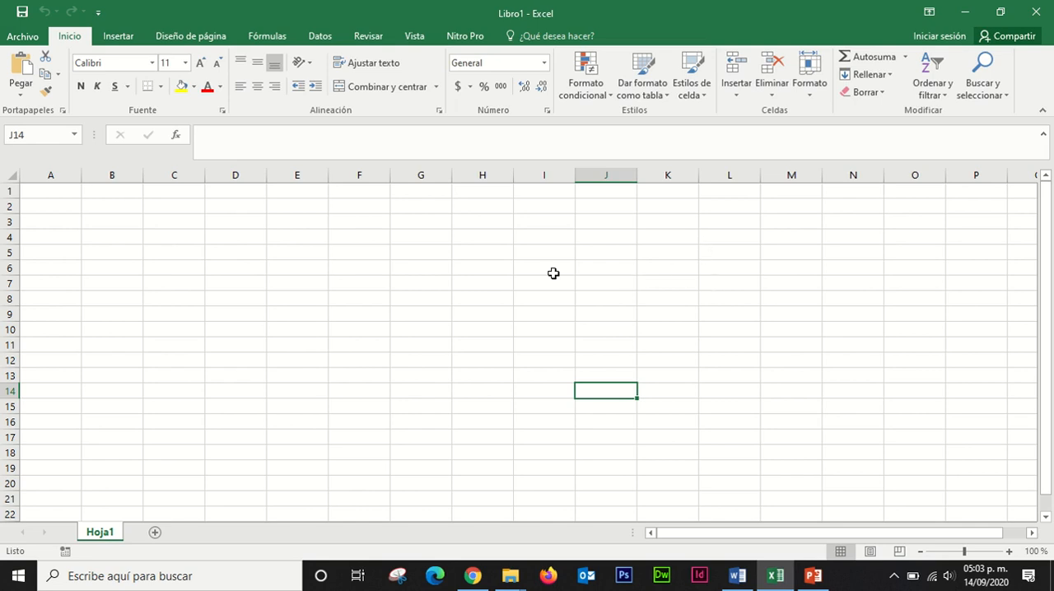
click(118, 221)
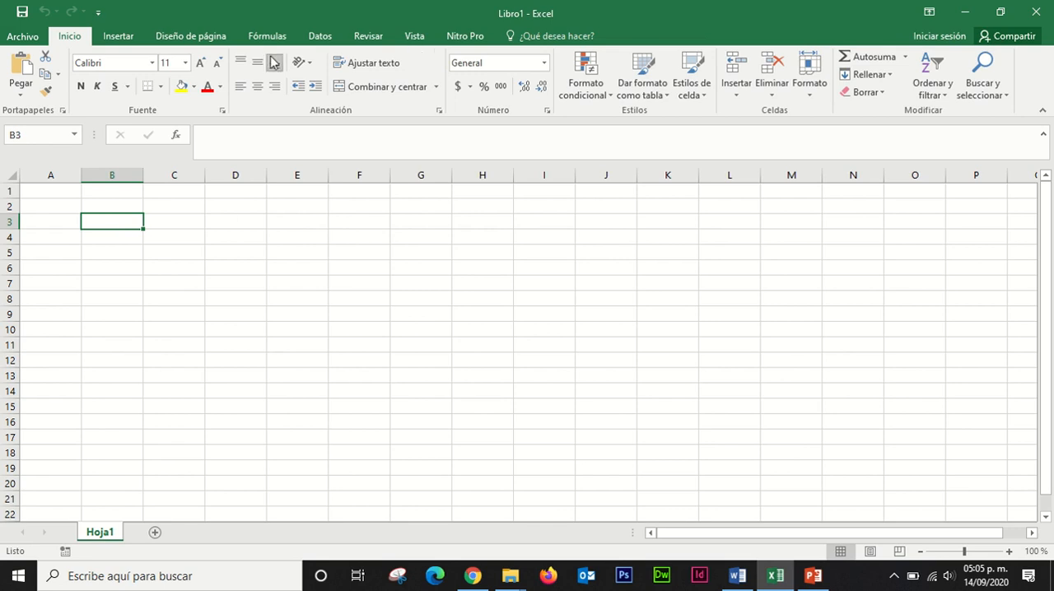
click(113, 169)
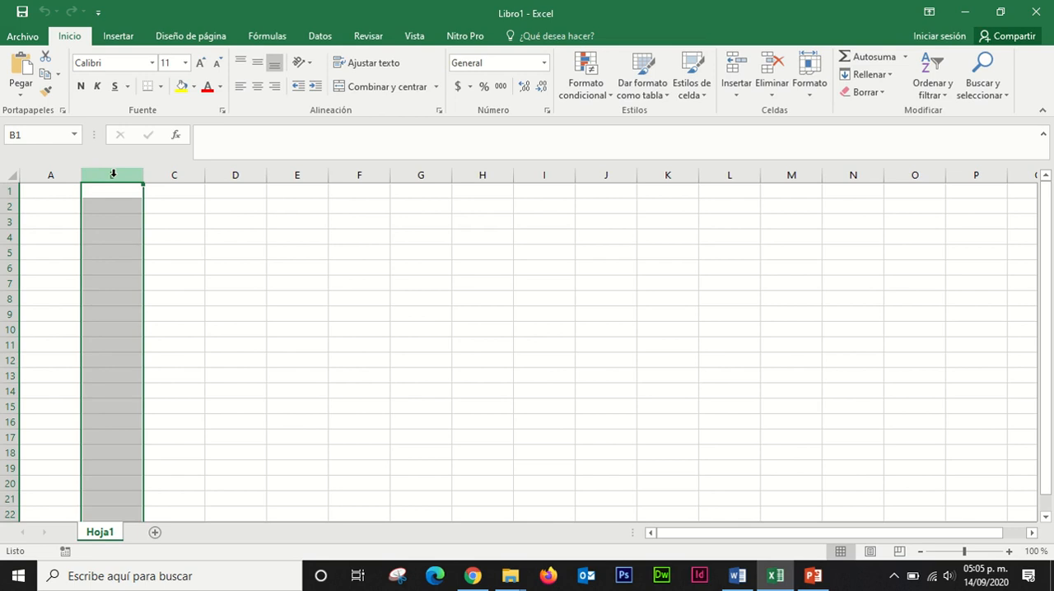
click(5, 206)
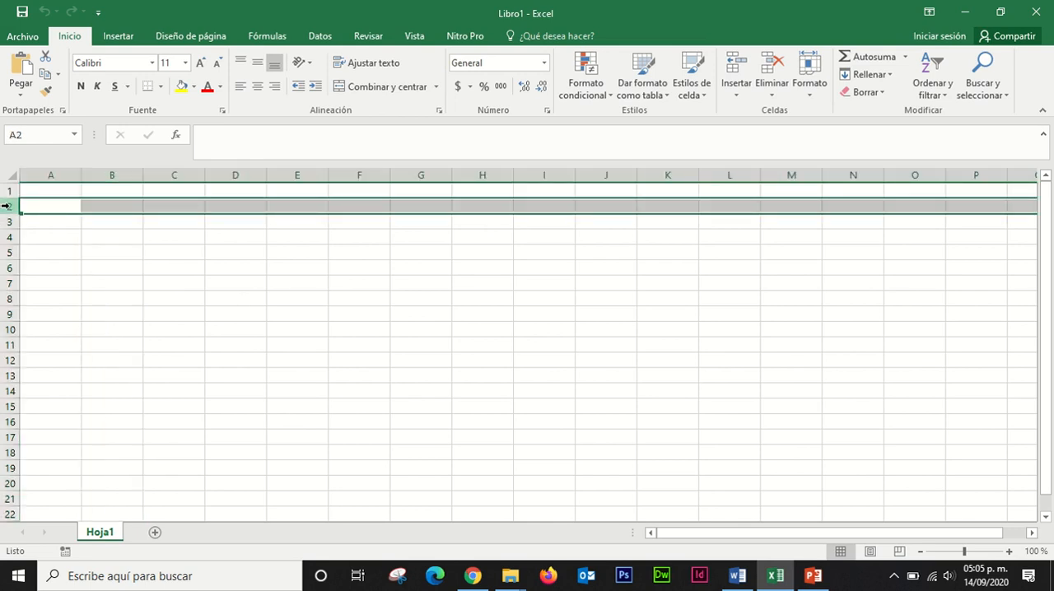
click(107, 222)
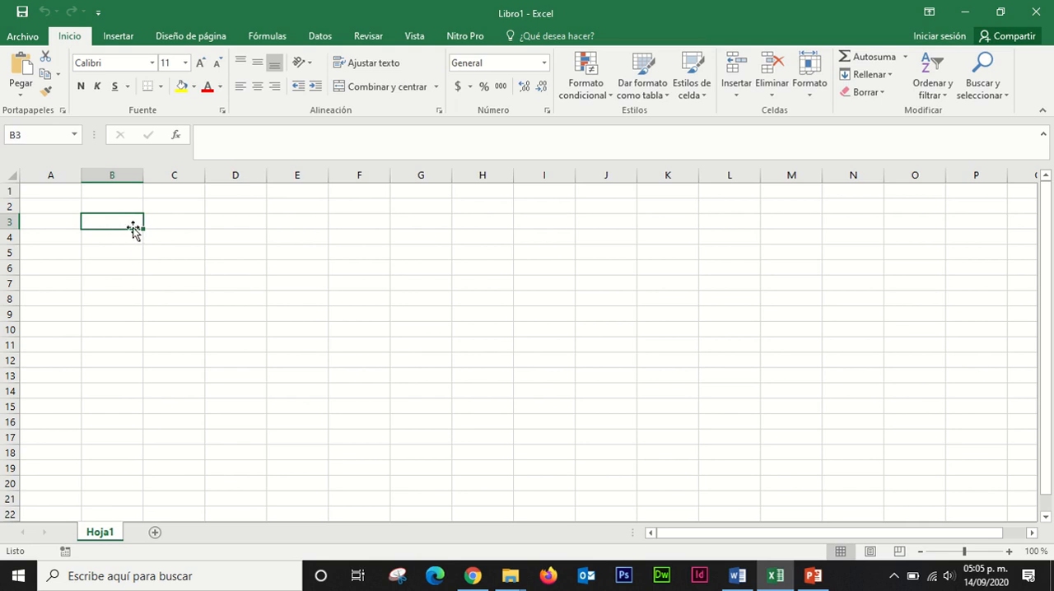
click(20, 138)
click(231, 226)
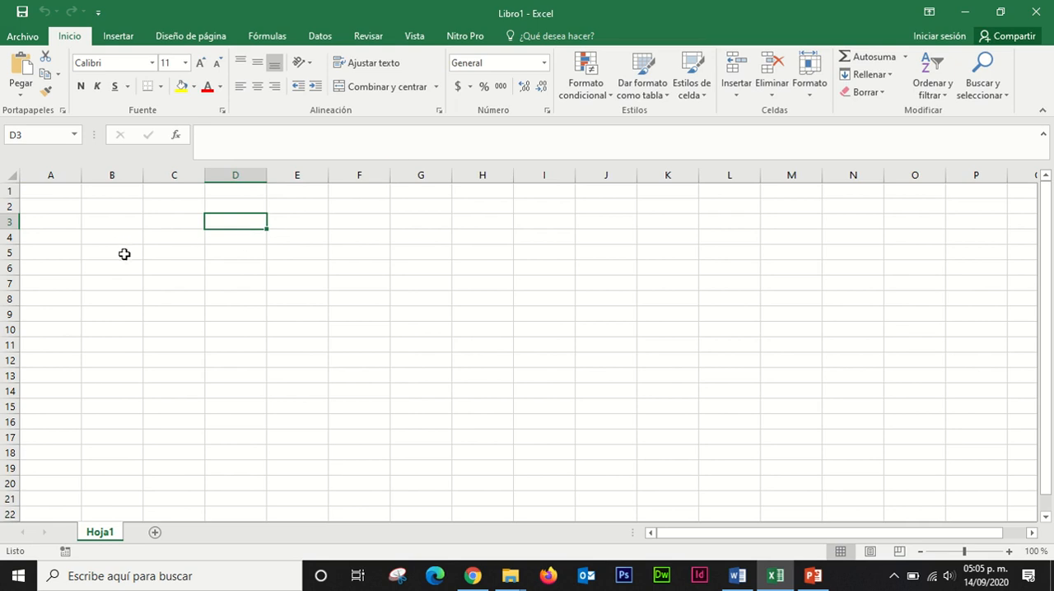
Step: Enter the numbers 1, 2, 3 and 4 in cells B3 to B6, correcting B5 to 3
click(119, 219)
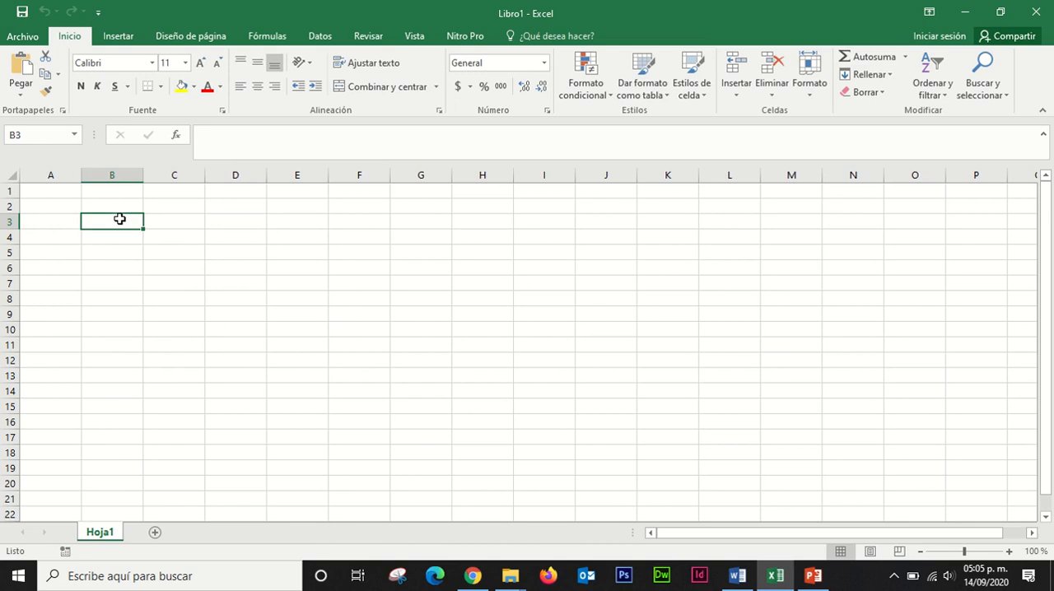
text(1)
key(Return)
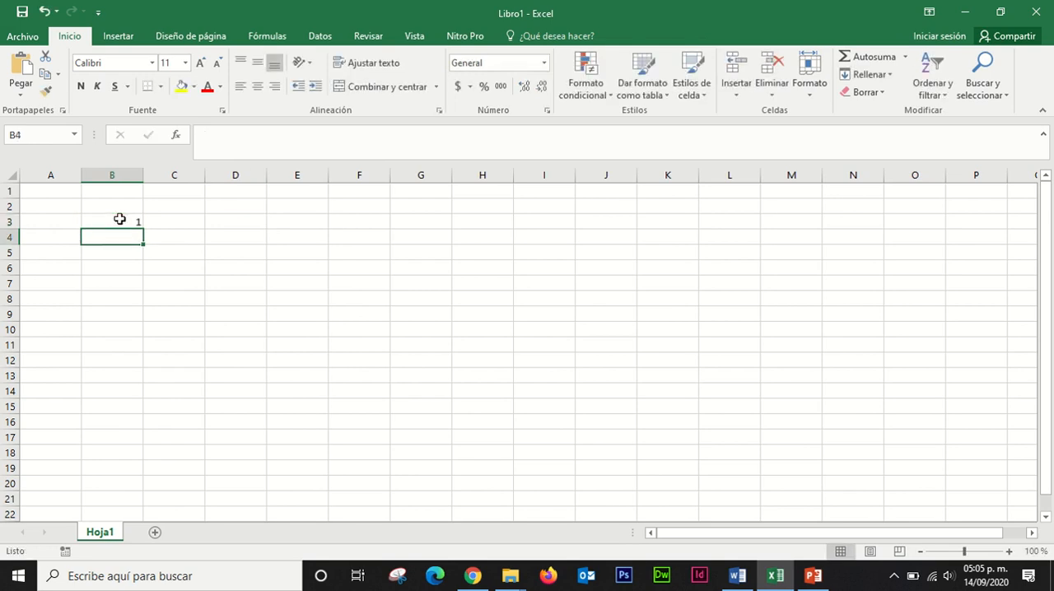
text(2)
key(Return)
text(2)
key(Return)
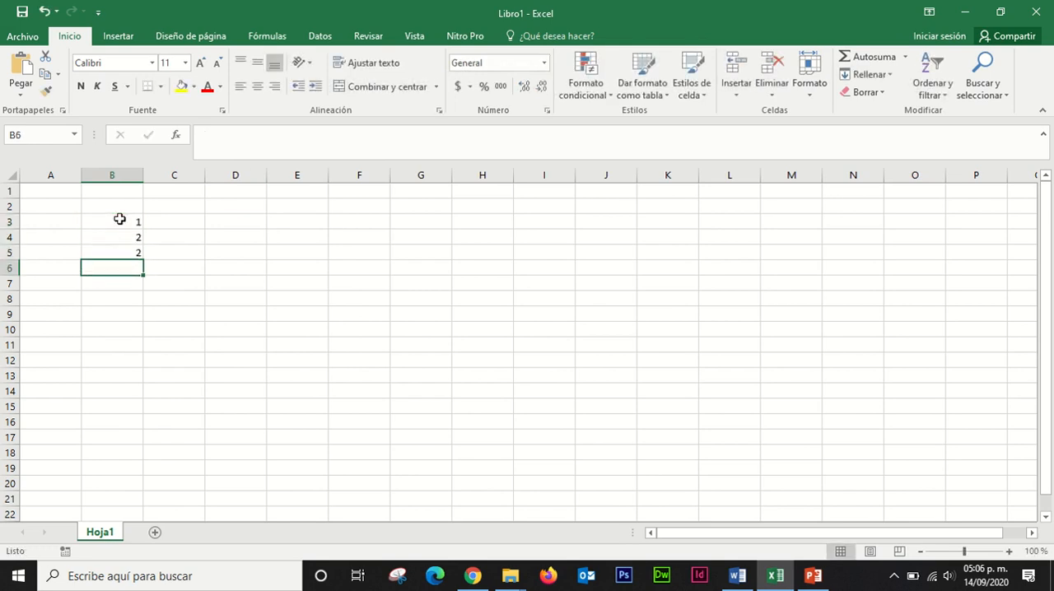
text(4)
key(Up)
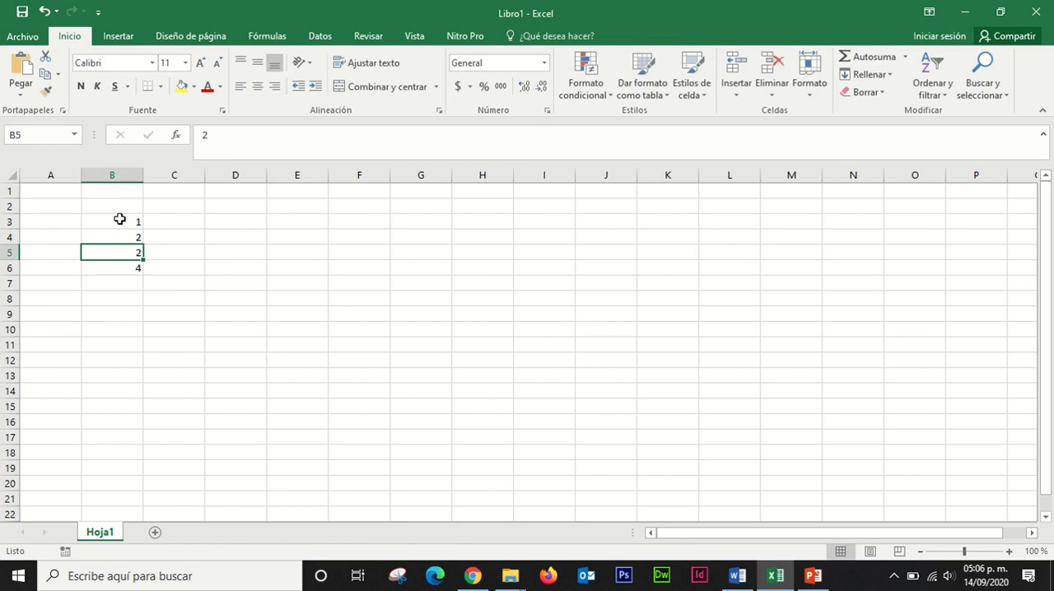
text(3)
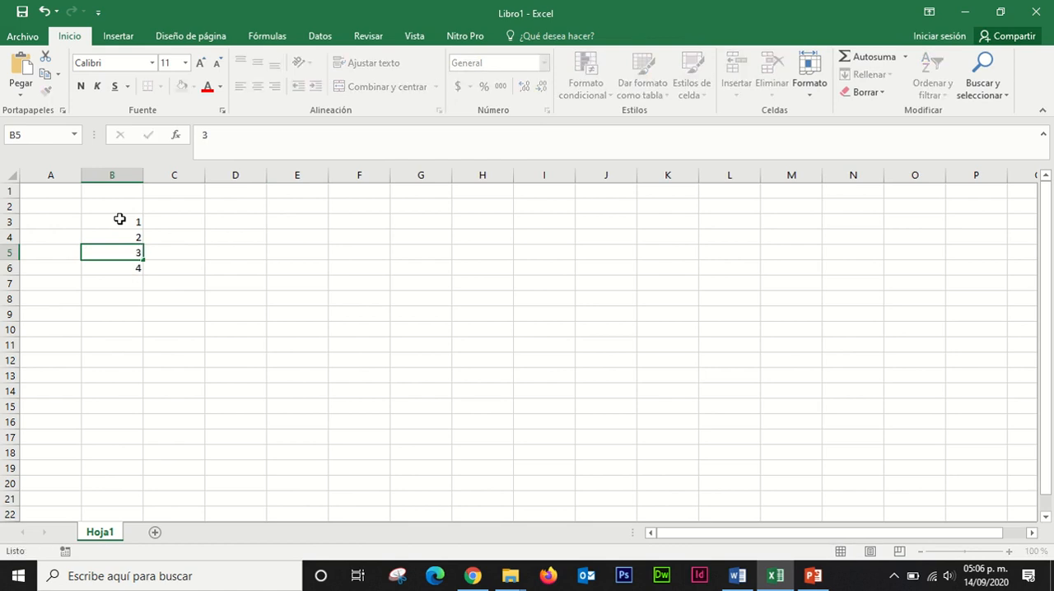
key(Return)
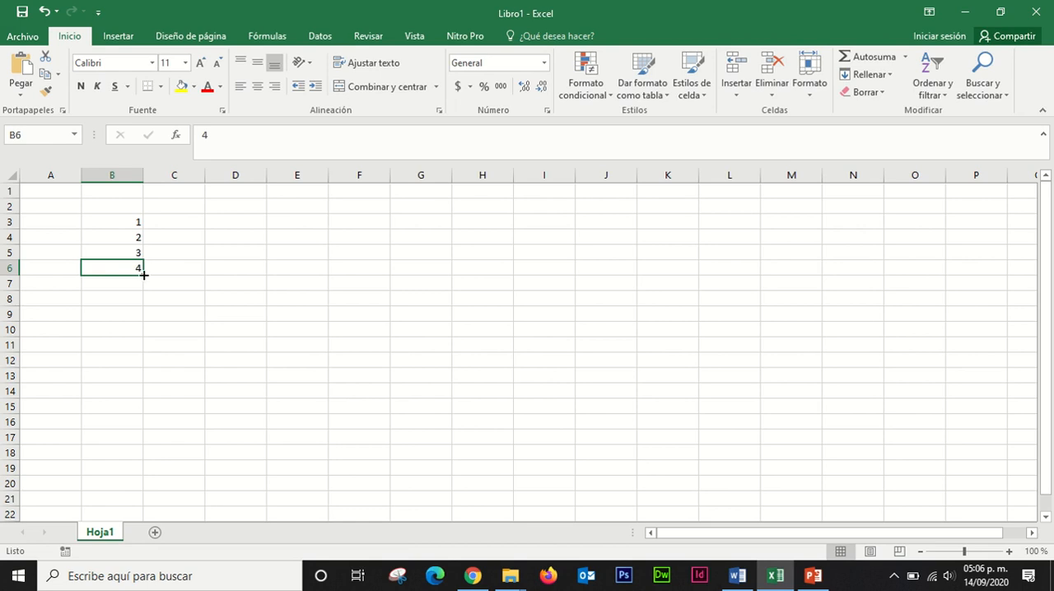
Step: Continue the number series from B6 down to B12, so the cells run consecutively from 4 to 10
drag(143, 275, 139, 363)
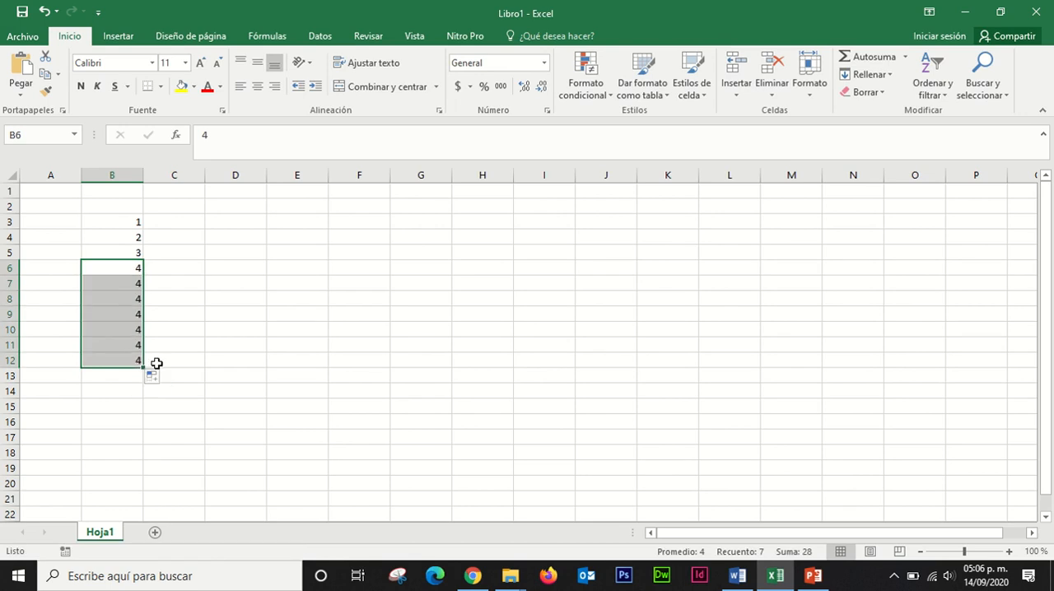
click(152, 285)
click(140, 266)
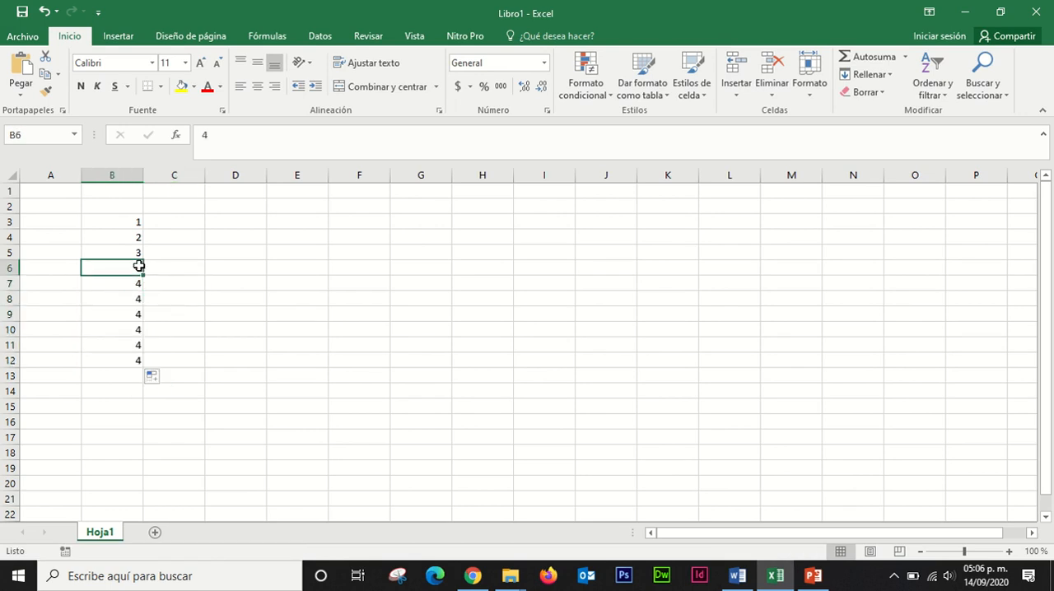
drag(144, 275, 142, 369)
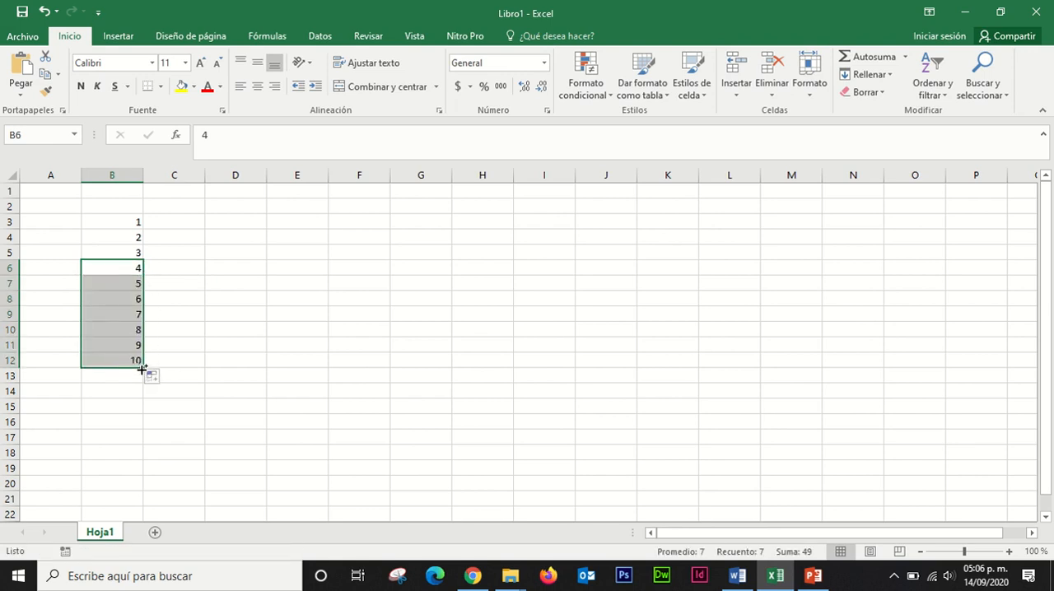
click(174, 314)
Step: Enter 1 in C2 and fill an incrementing series across row 2 up to 10 in L2
click(167, 206)
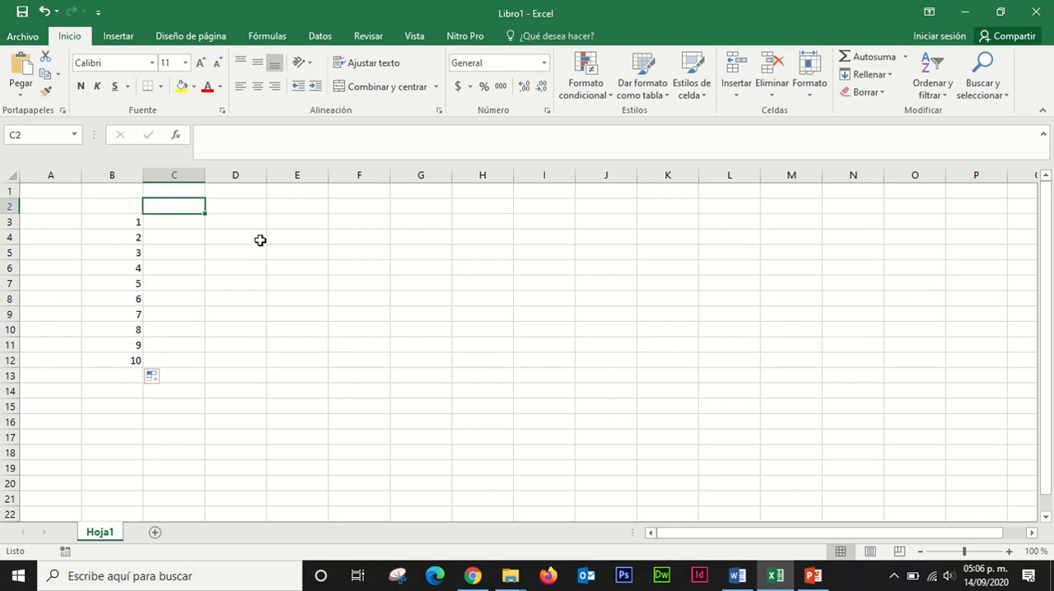
text(1)
click(225, 205)
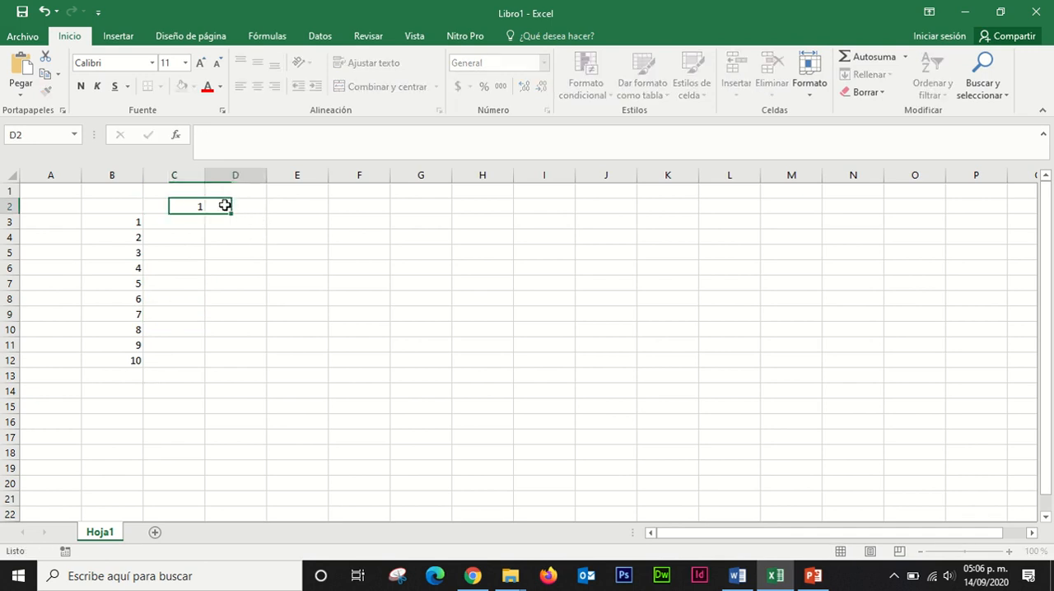
click(197, 206)
drag(206, 213, 752, 207)
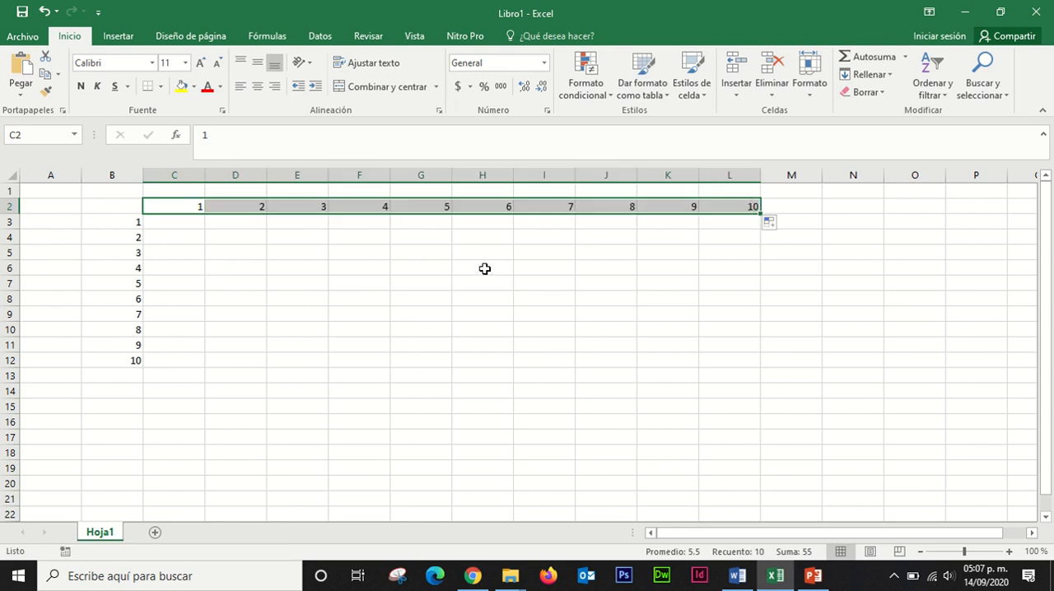
click(527, 265)
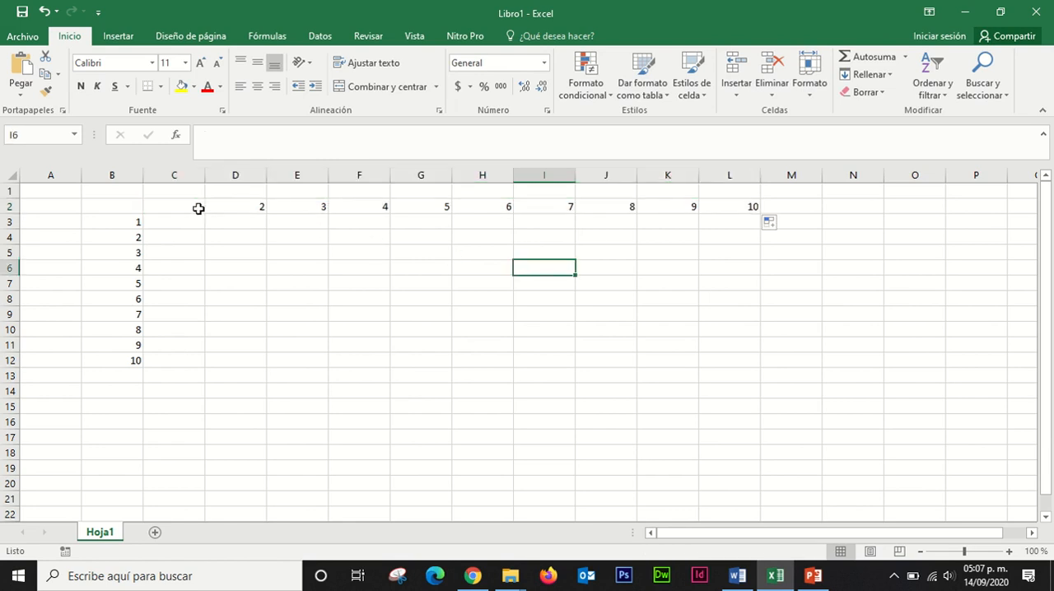
Step: Apply all borders to the range B2:L12 and center its contents horizontally
drag(128, 208, 720, 362)
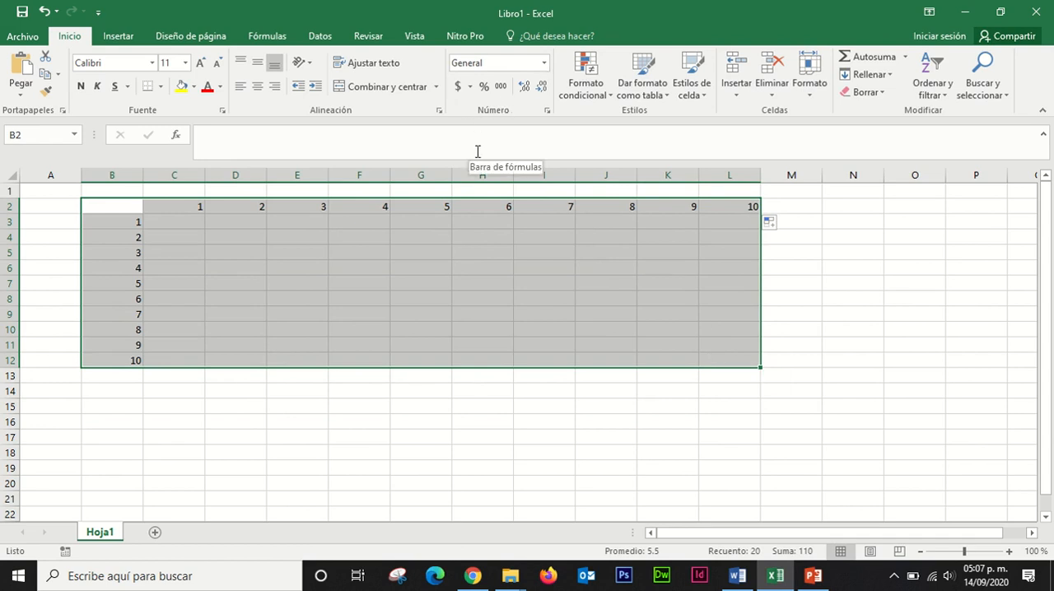
click(157, 86)
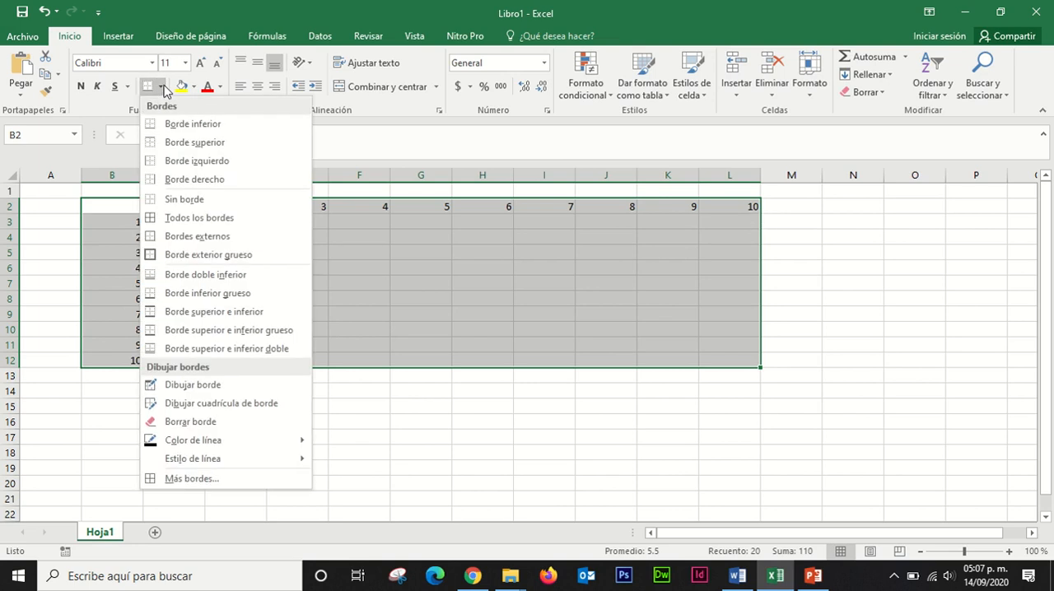
click(177, 220)
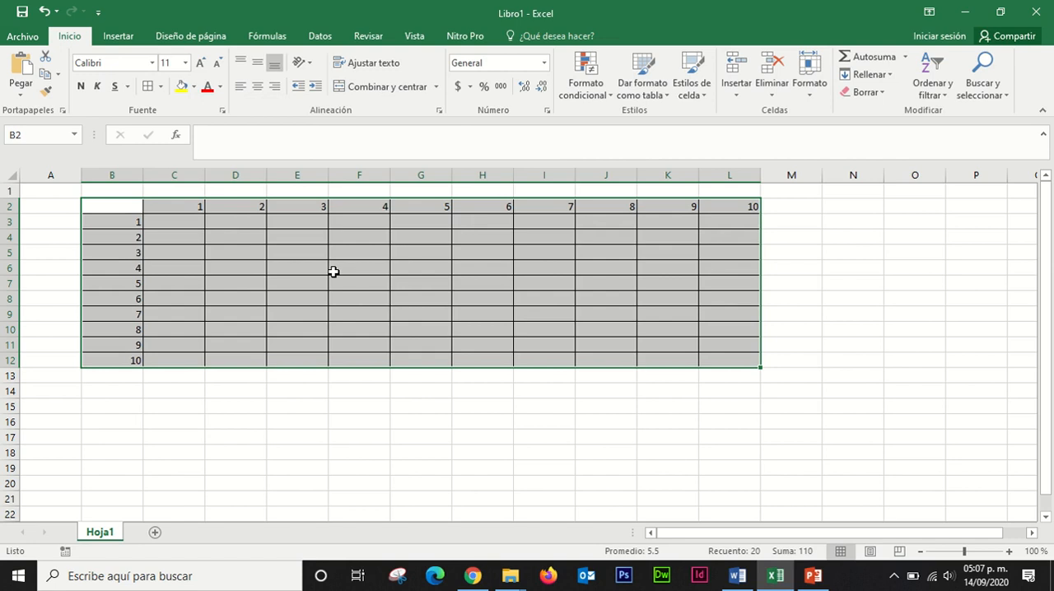
click(257, 88)
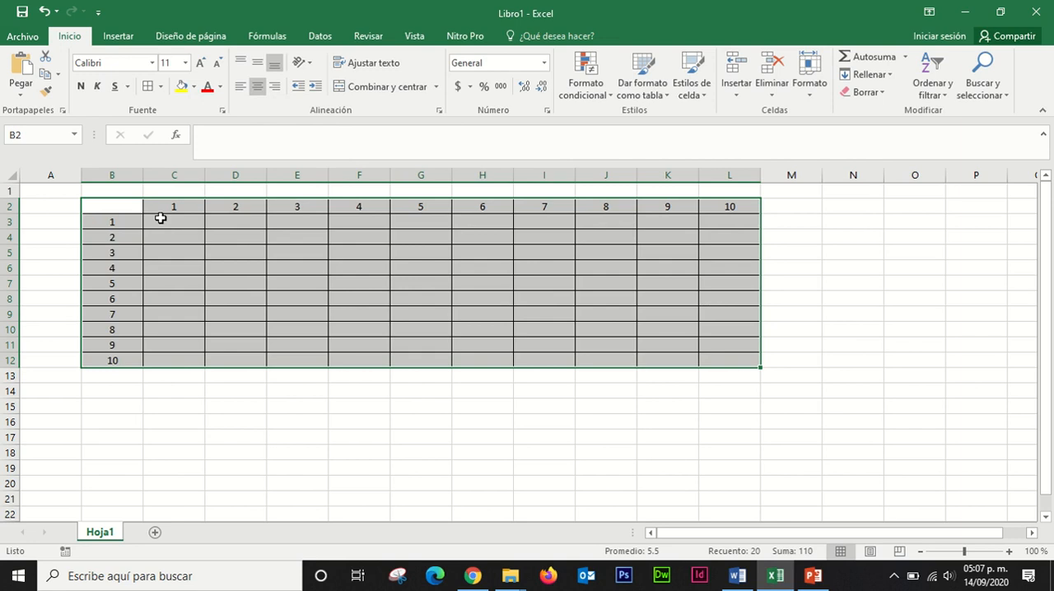
click(247, 434)
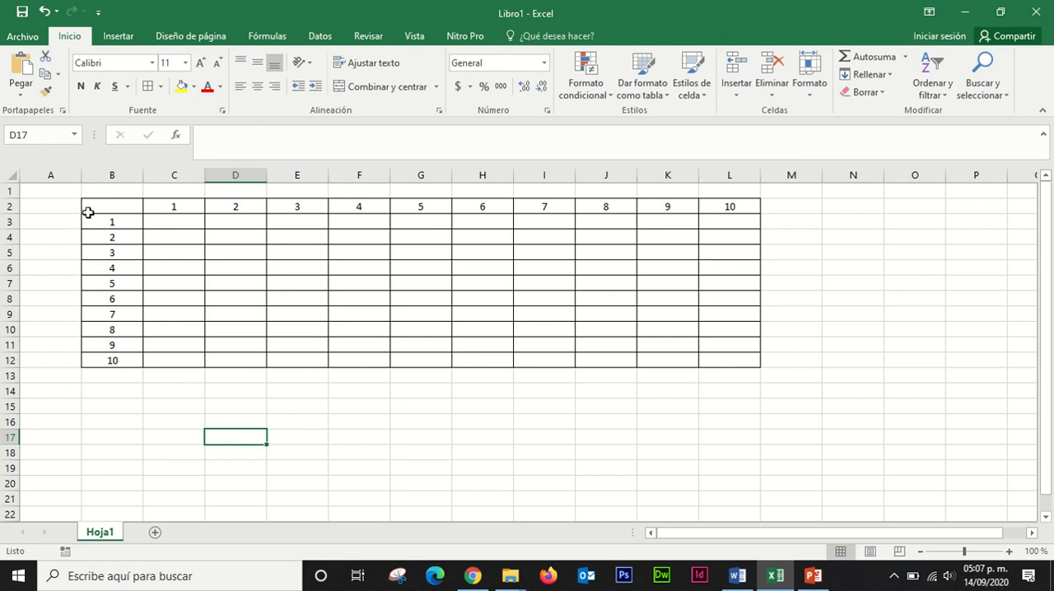
Step: Increase the height of rows 2 to 12 evenly to make the table cells taller
drag(10, 207, 2, 362)
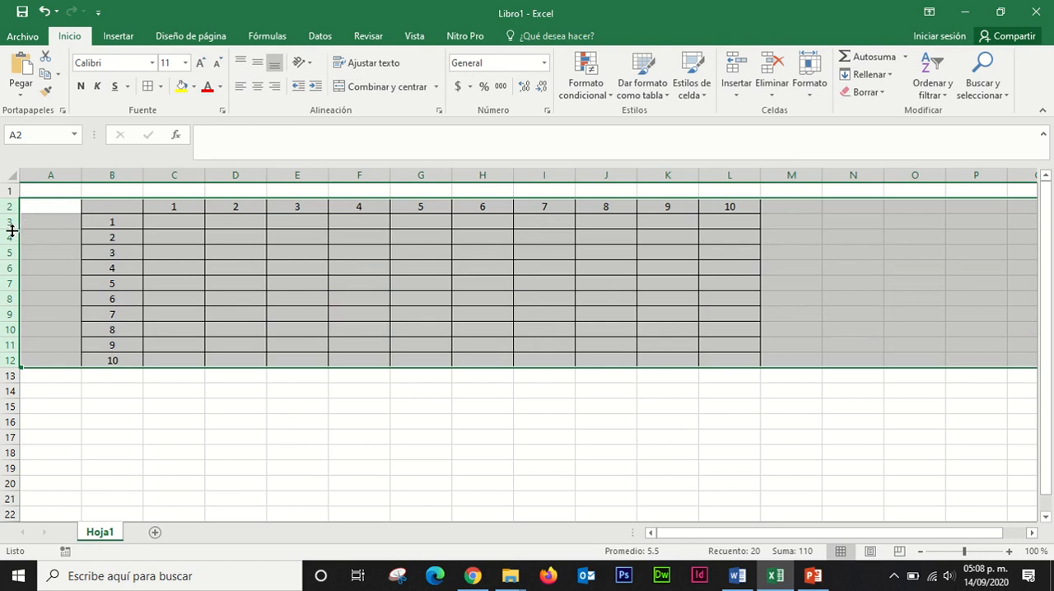
drag(11, 231, 10, 239)
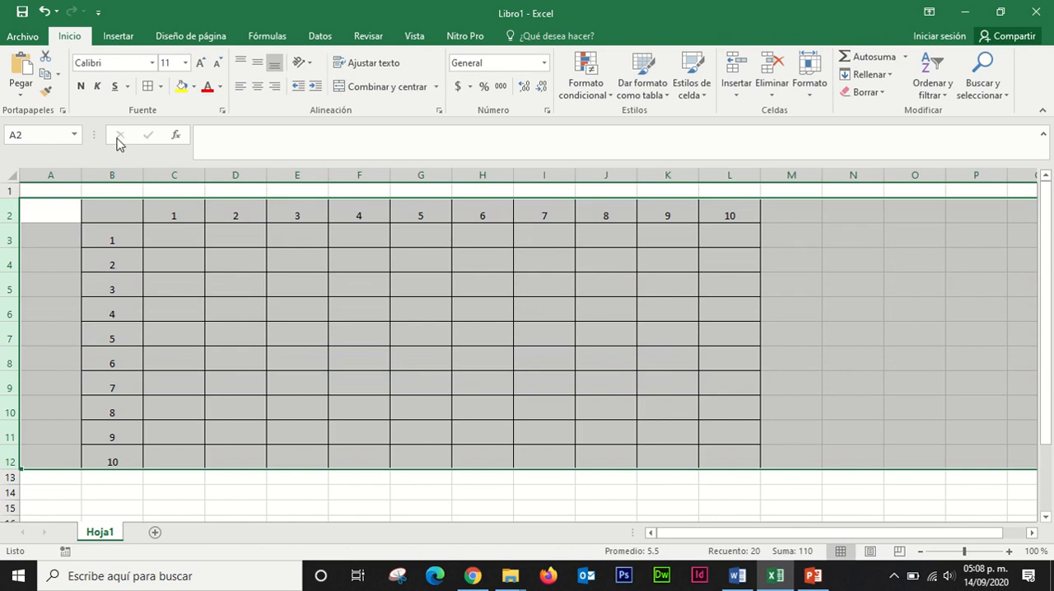
click(243, 257)
Step: Narrow columns B to L evenly so the table cells are closer to square
click(109, 176)
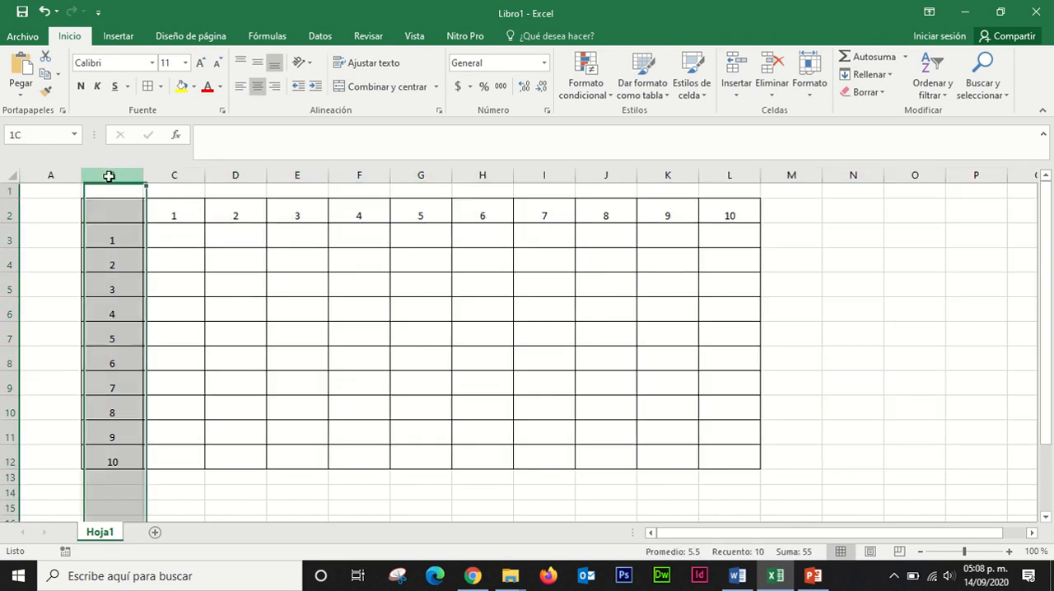
drag(109, 176, 712, 171)
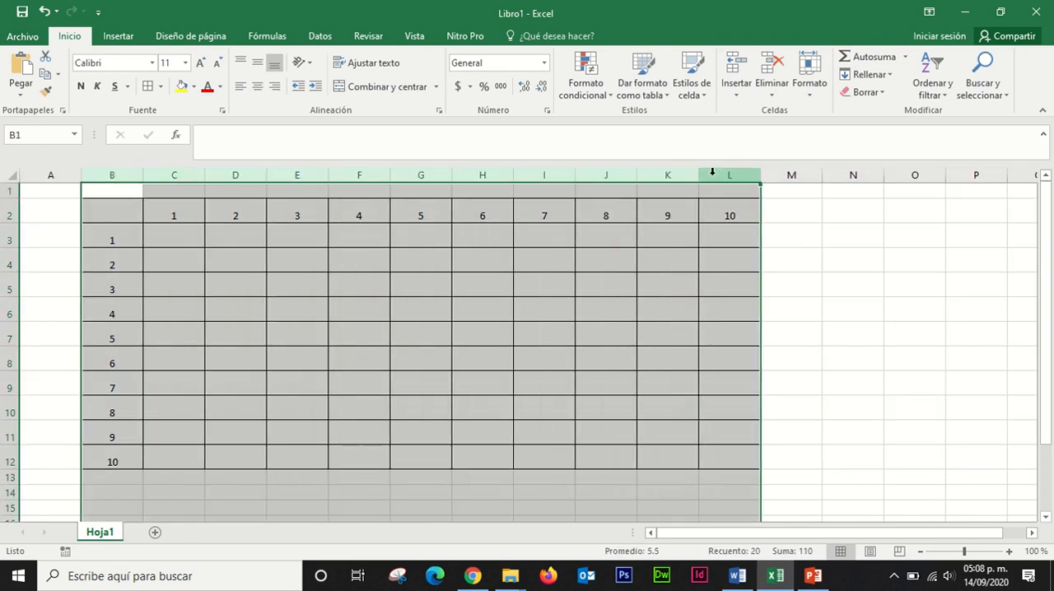
drag(205, 175, 176, 176)
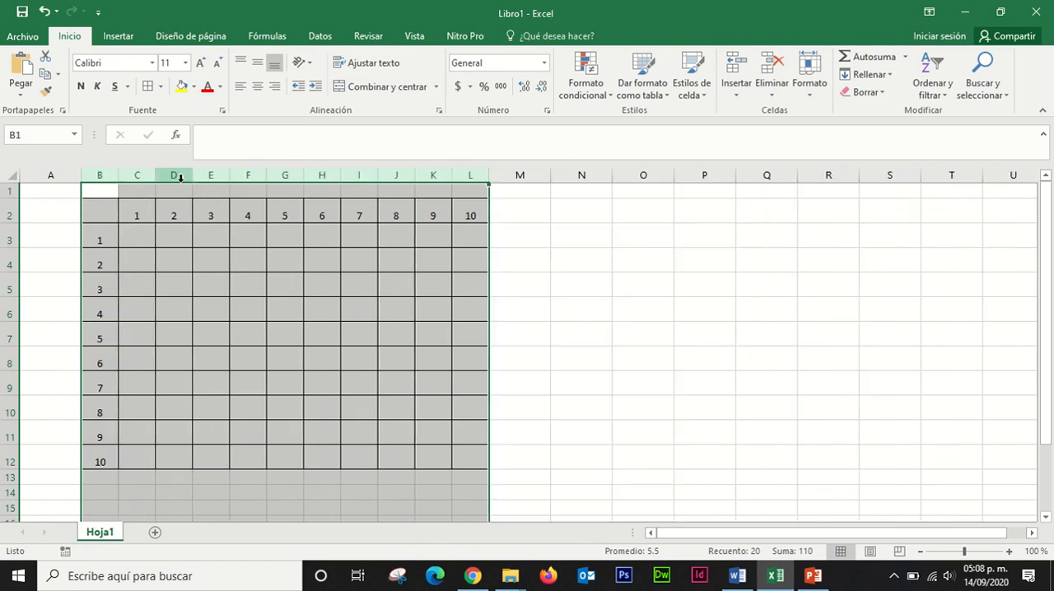
click(568, 265)
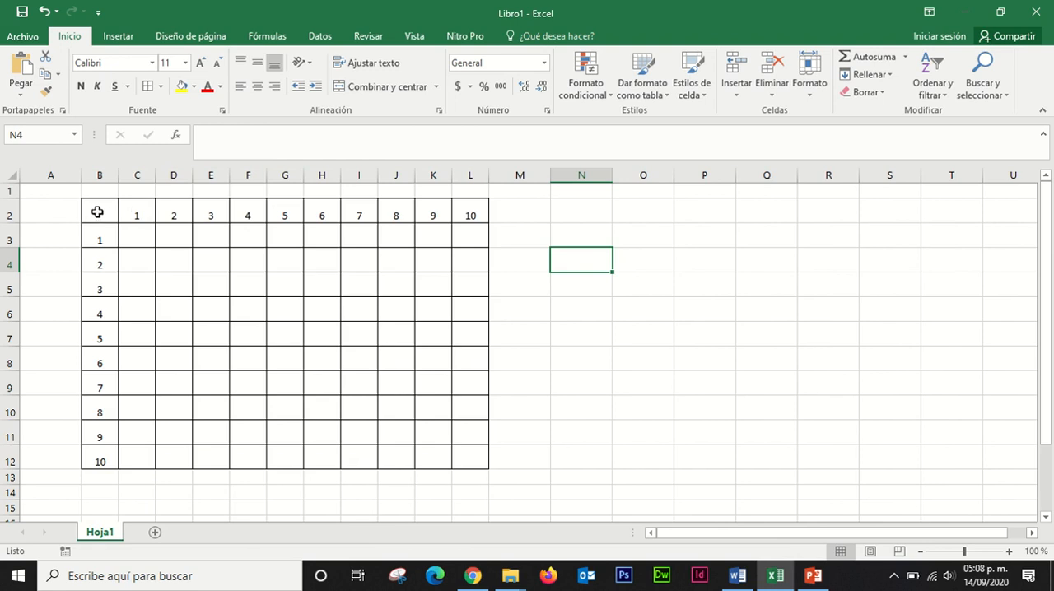
Step: Align the contents of the table range B2:L12 vertically in the middle of the cells
mouse_move(97, 212)
mouse_down()
mouse_move(331, 388)
mouse_move(479, 461)
mouse_up()
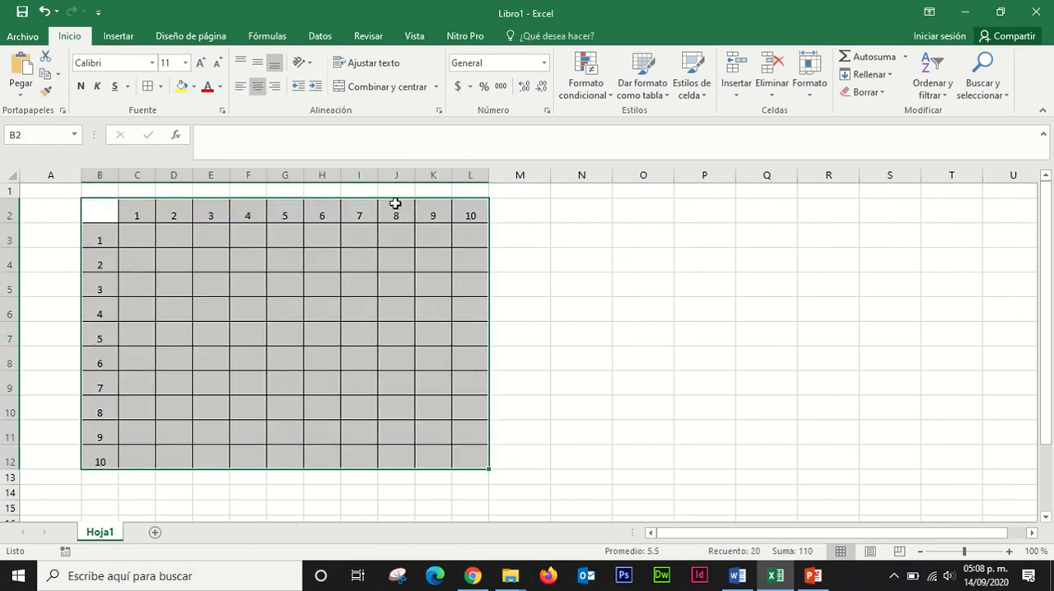
click(258, 65)
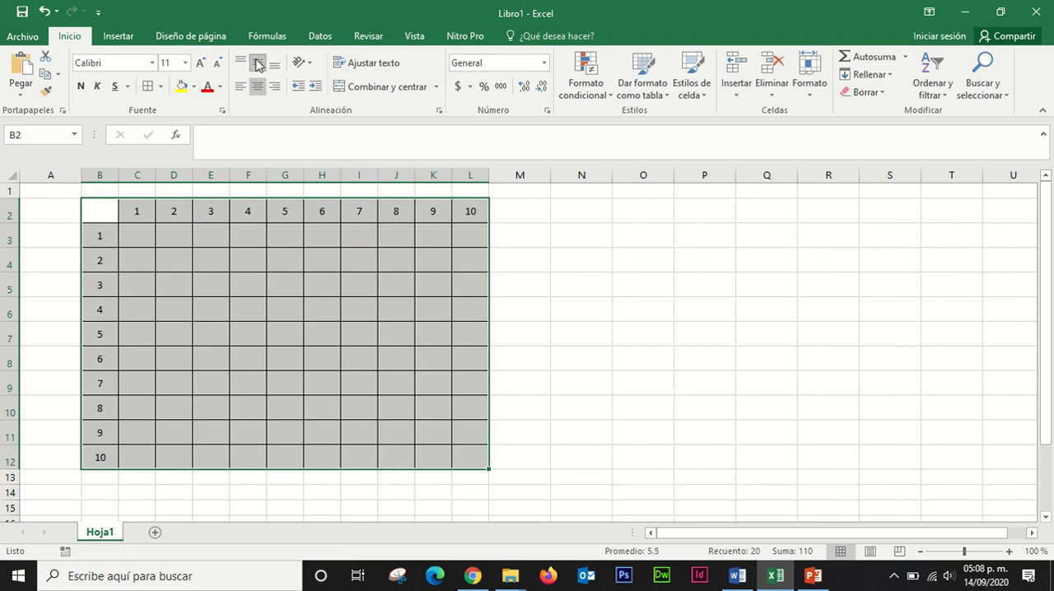
click(519, 279)
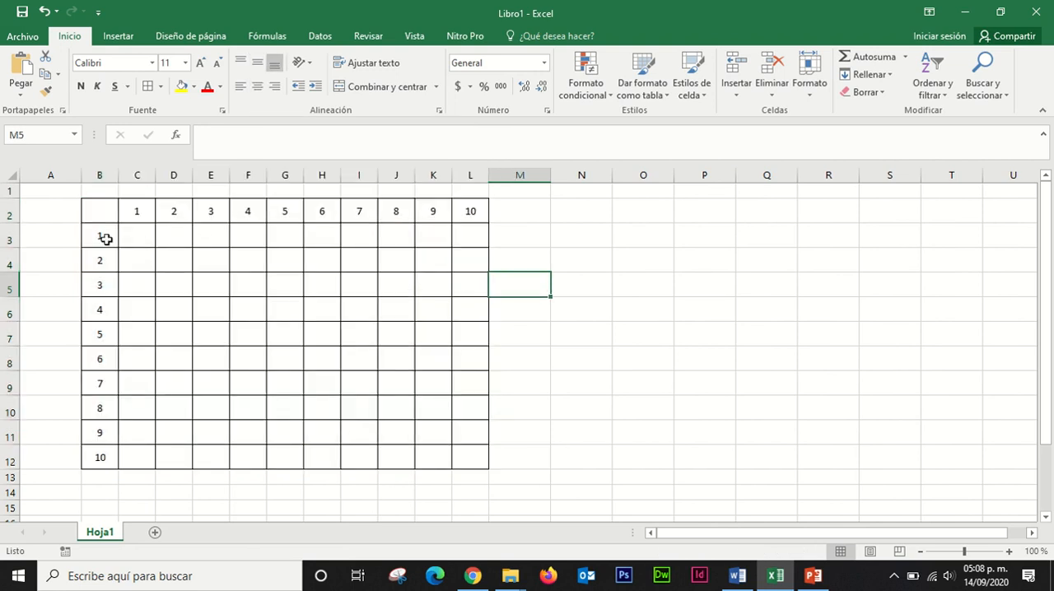
Step: Make the header numbers bold in both the first column (B3:B12) and the first row (C2:L2)
drag(100, 236, 96, 453)
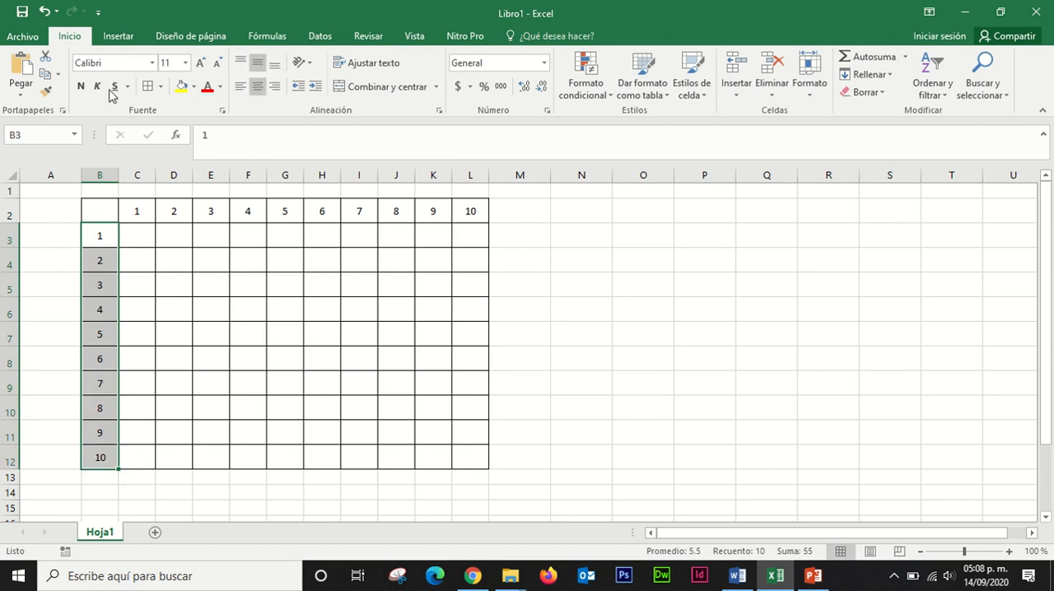
click(80, 86)
drag(136, 211, 473, 213)
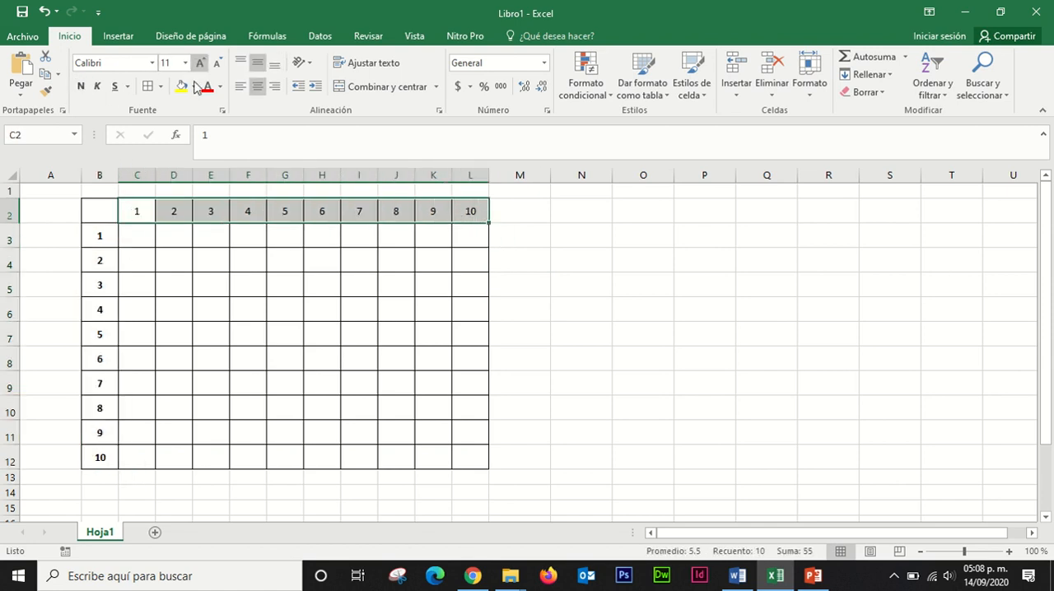
click(80, 85)
click(249, 284)
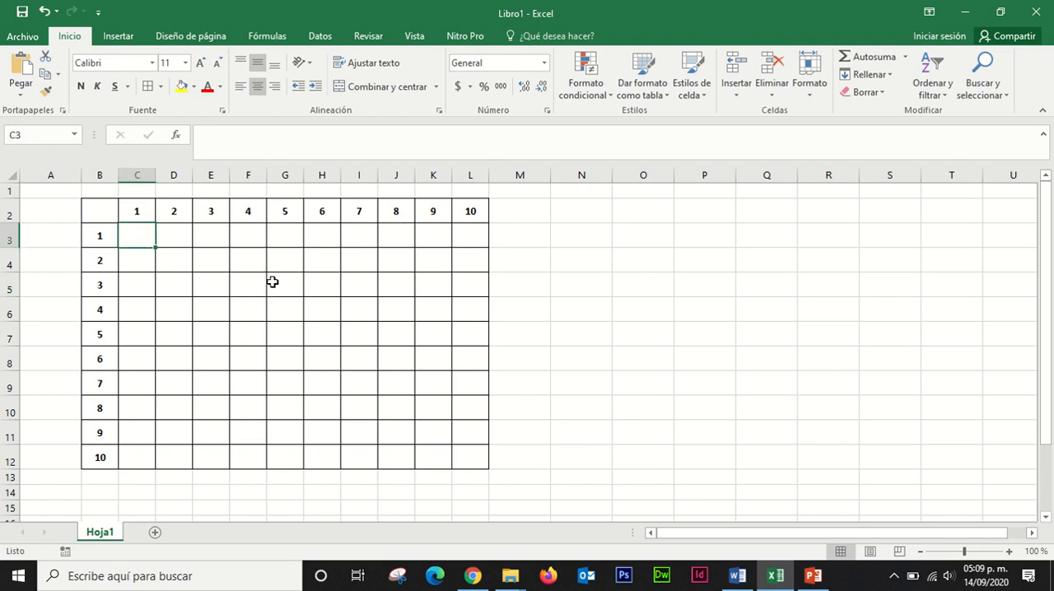
text(+)
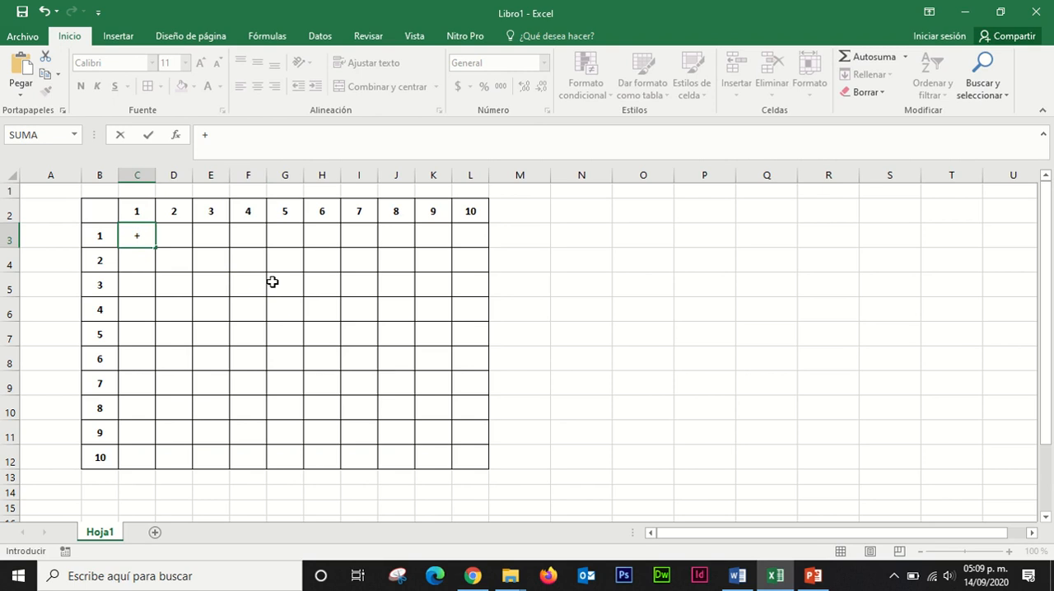
key(BackSpace)
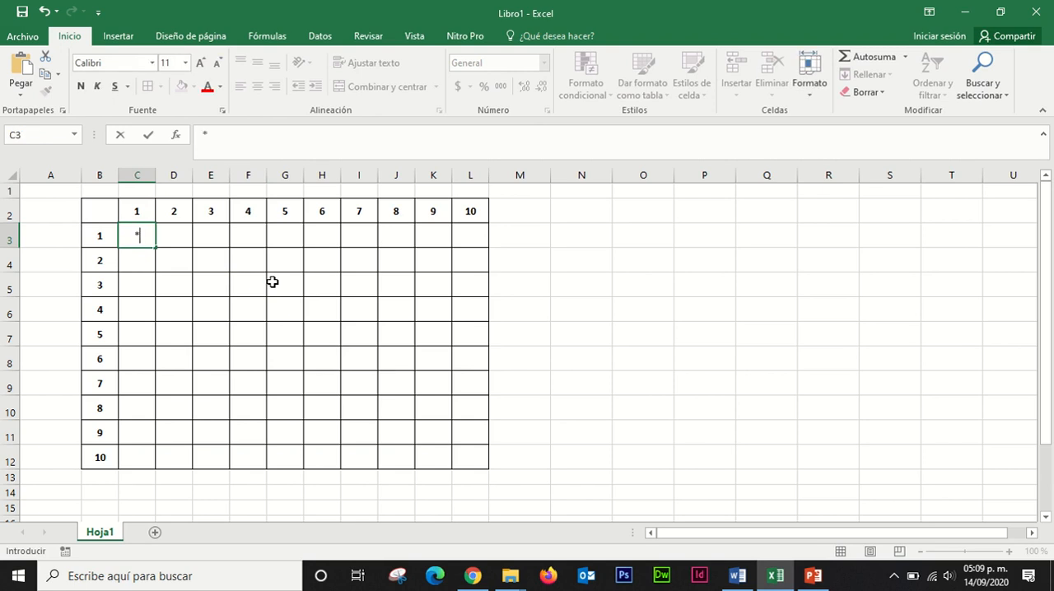
text(-)
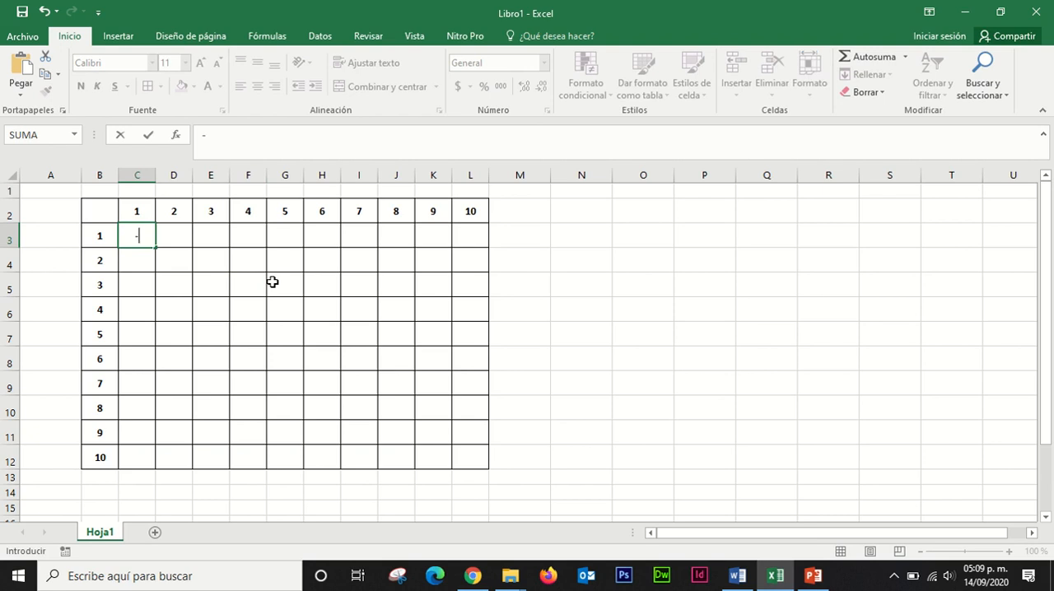
key(BackSpace)
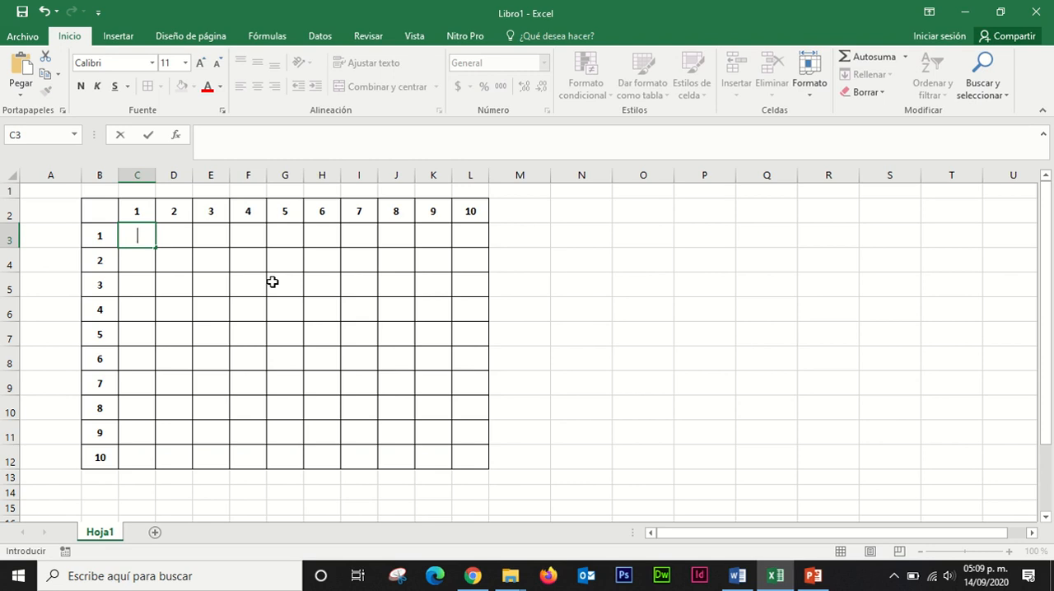
text(/)
key(BackSpace)
click(92, 239)
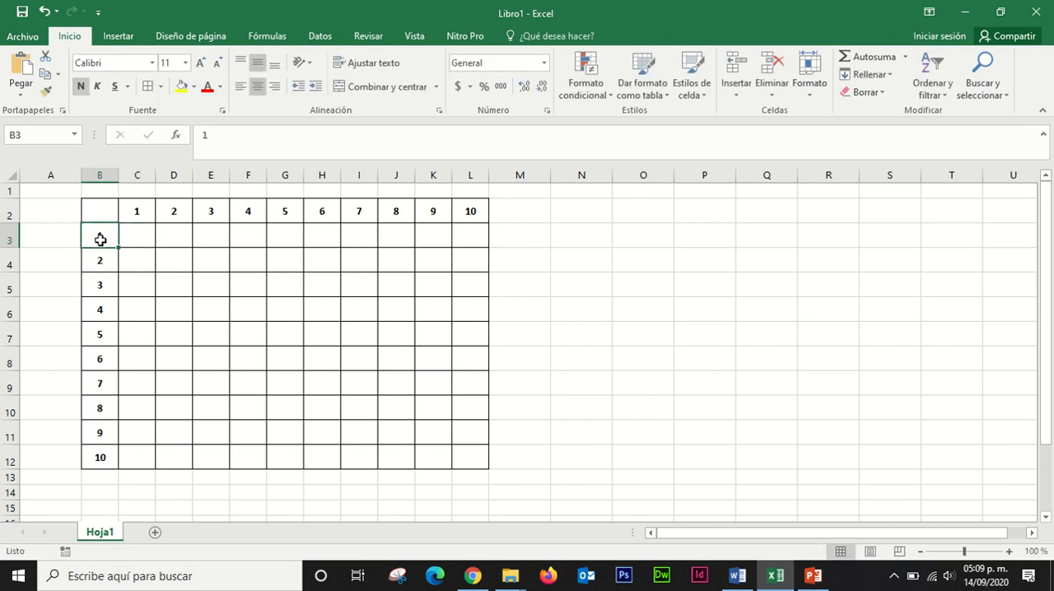
click(135, 208)
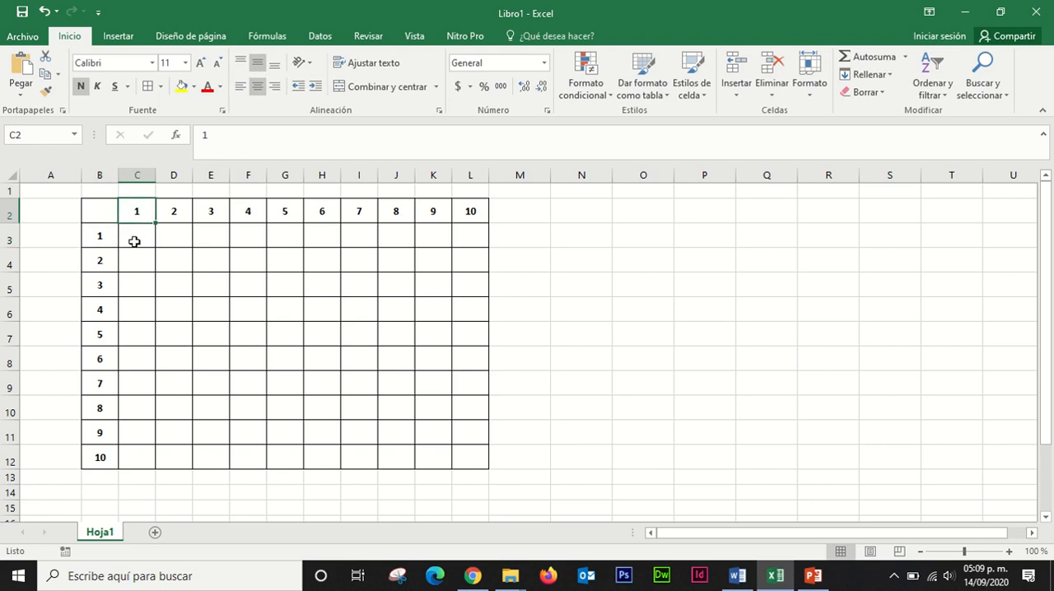
click(134, 241)
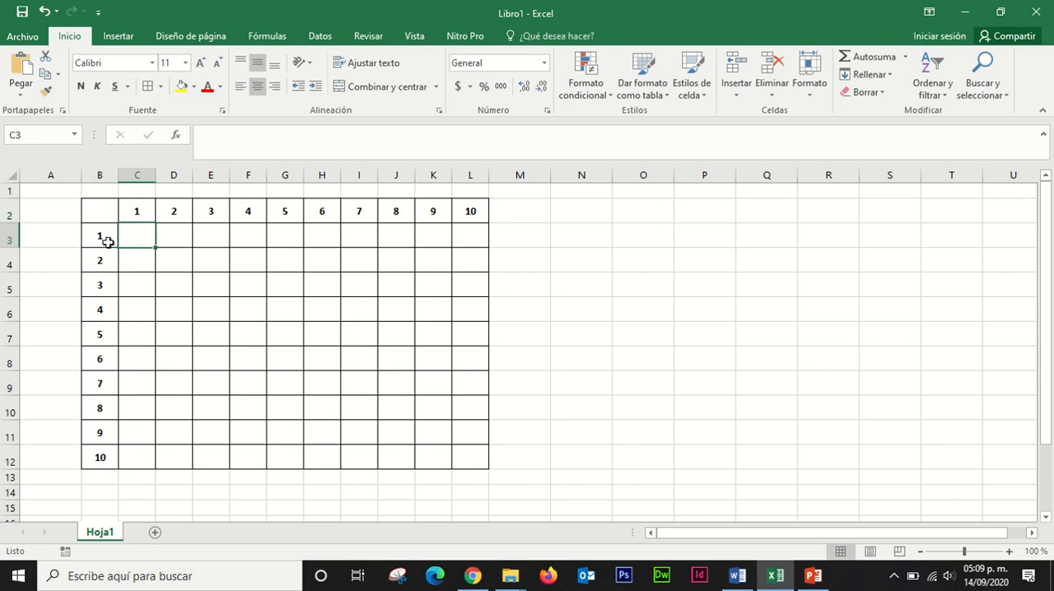
click(106, 242)
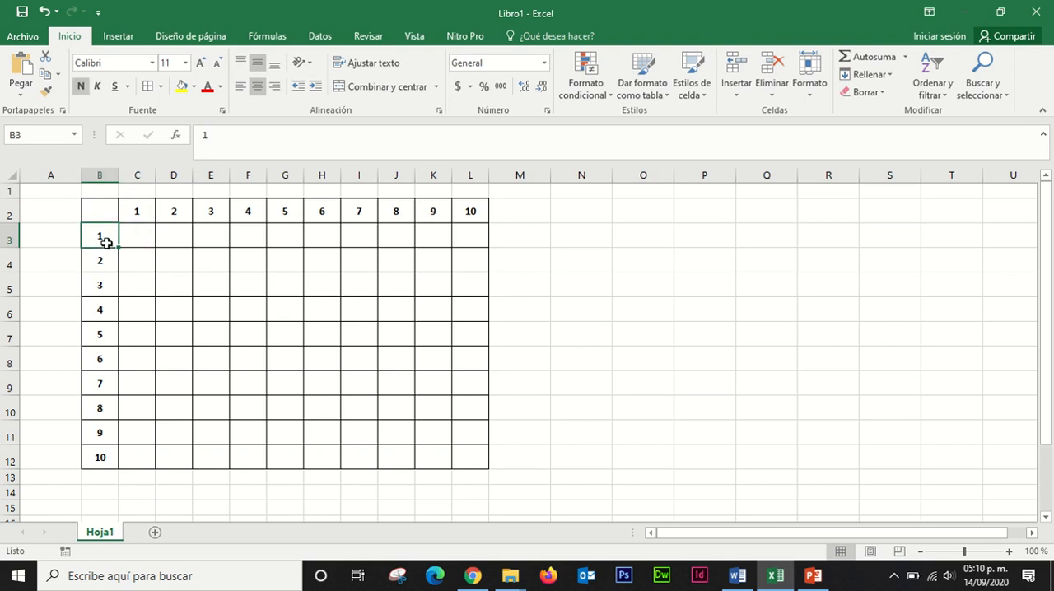
Step: Enter the formula =B3*C2 in cell C3 to multiply the first row header by the first column header
click(146, 236)
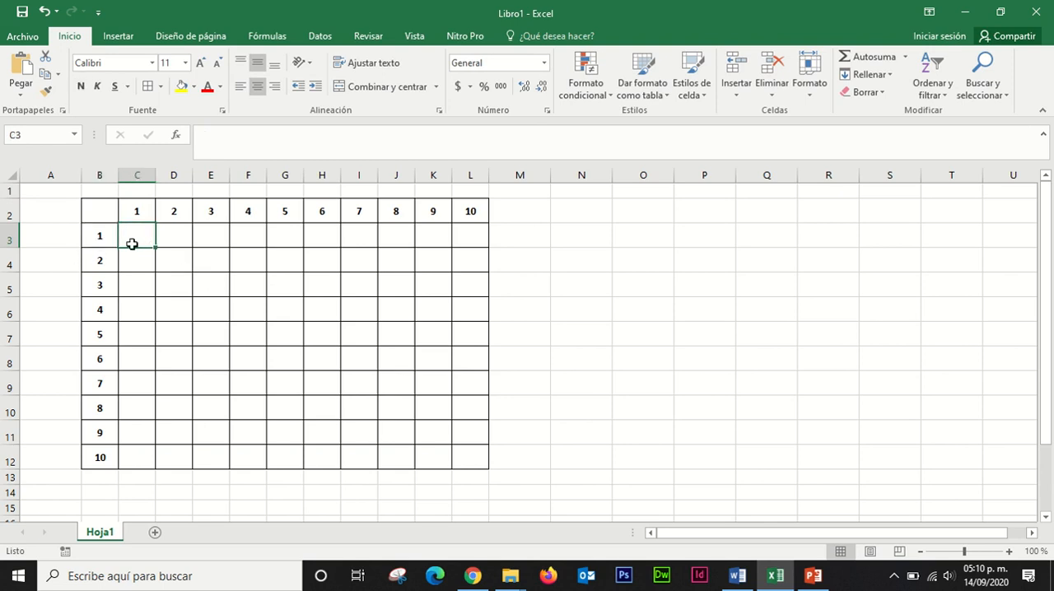
text(=)
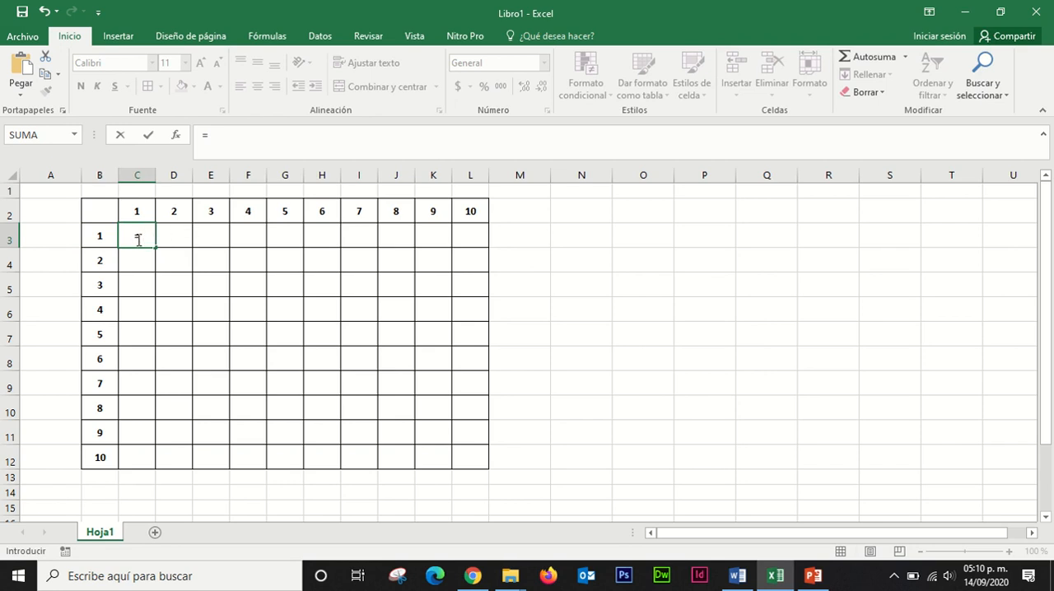
click(102, 238)
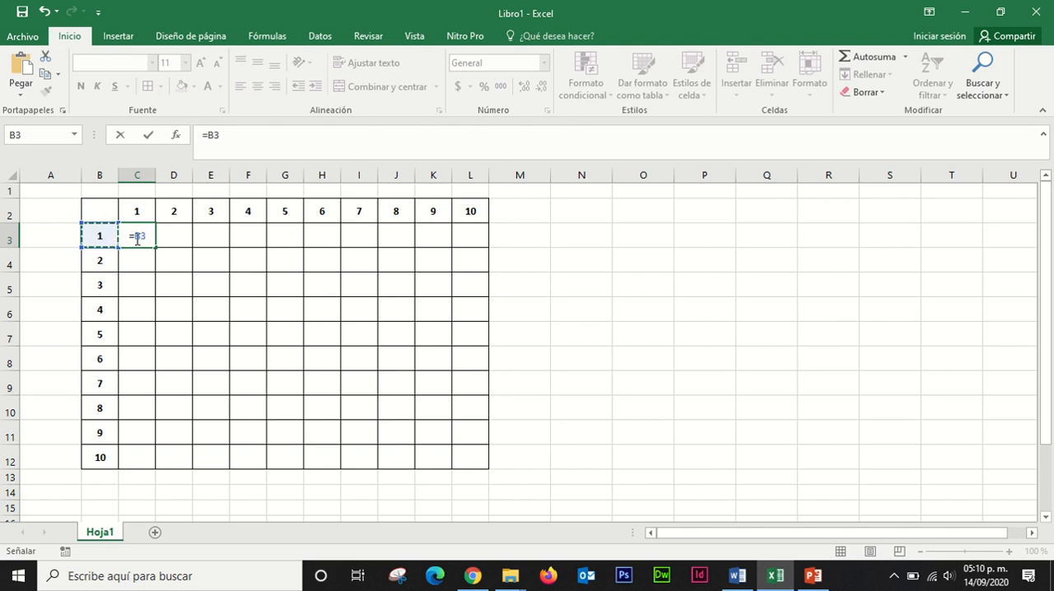
text(*)
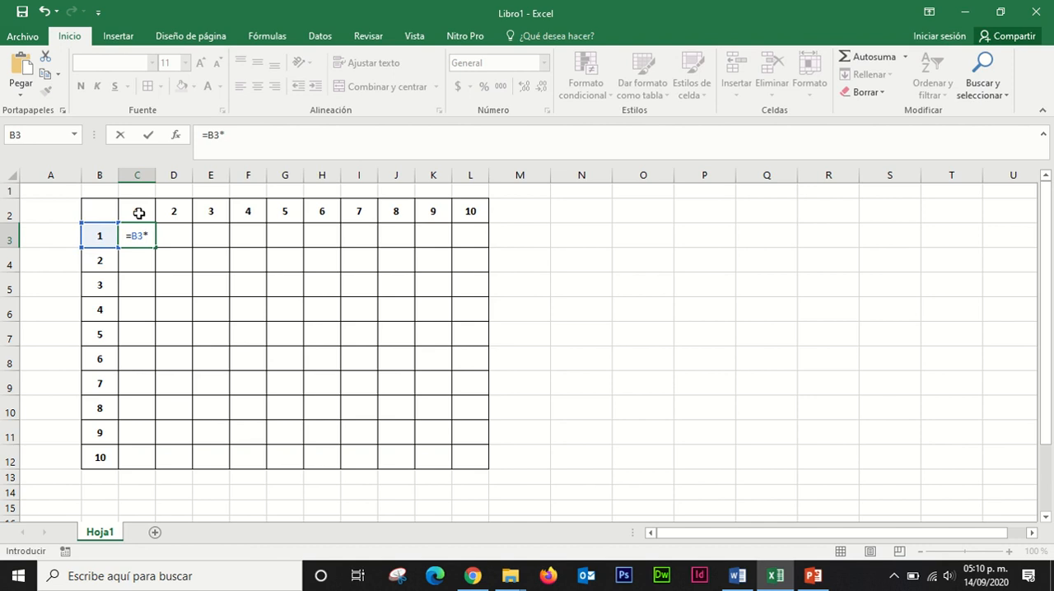
click(139, 213)
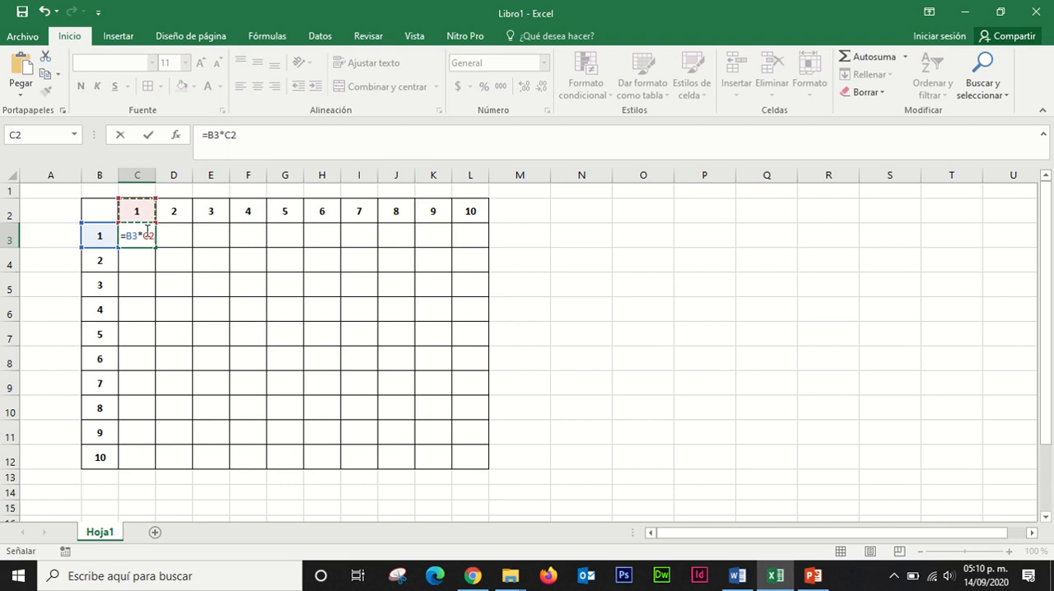
click(257, 134)
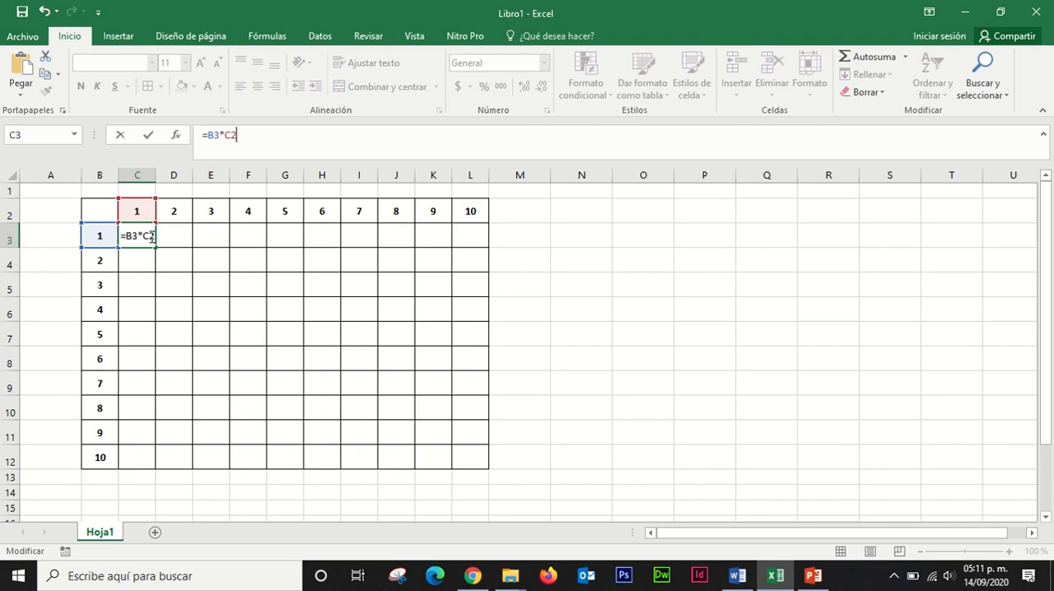
key(Return)
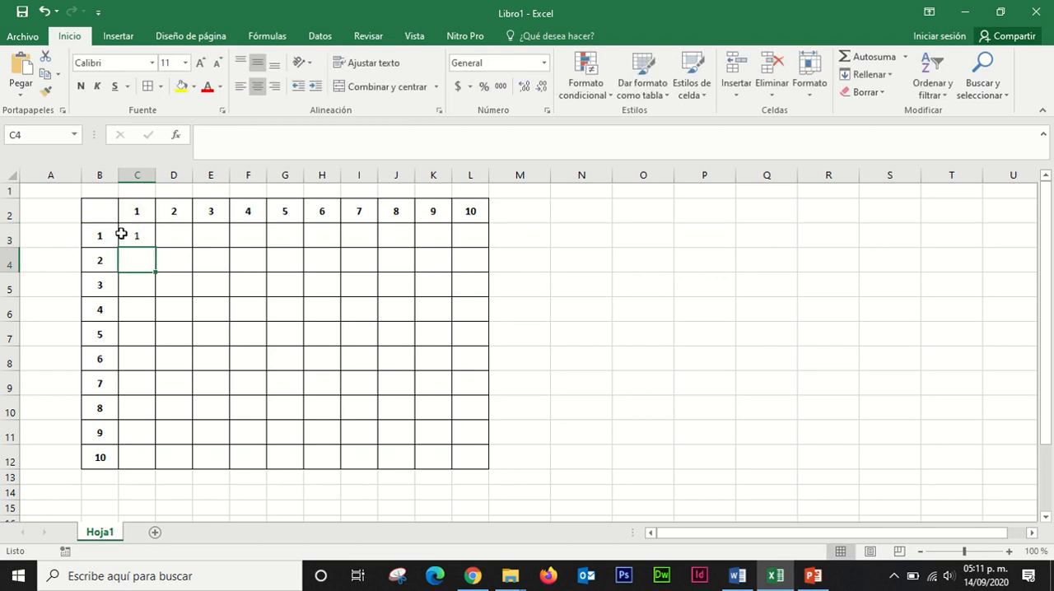
Step: Try to fill the relative-reference formula from C3 down through C12
click(111, 238)
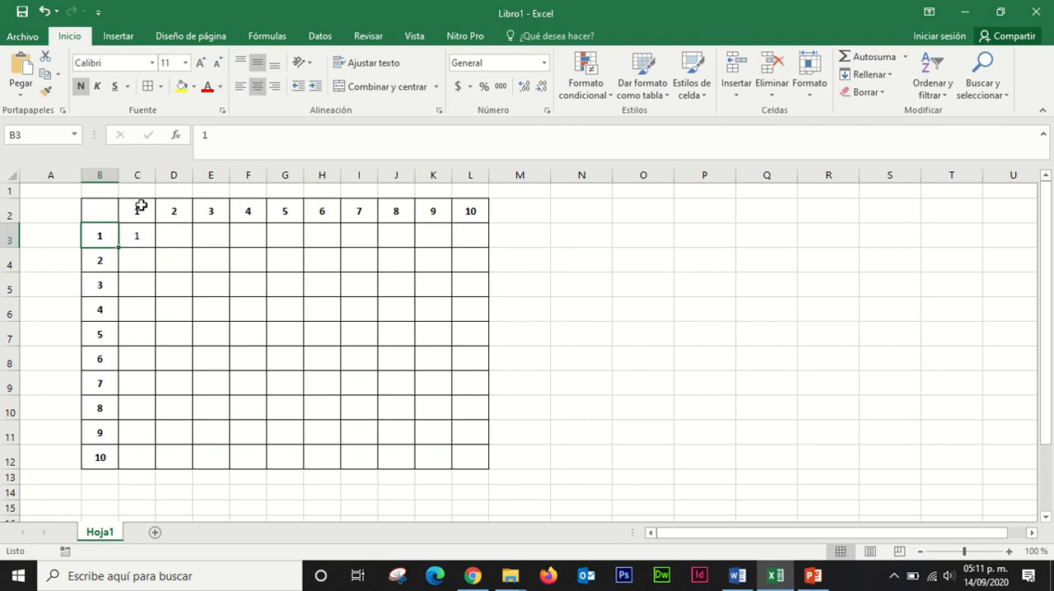
click(139, 235)
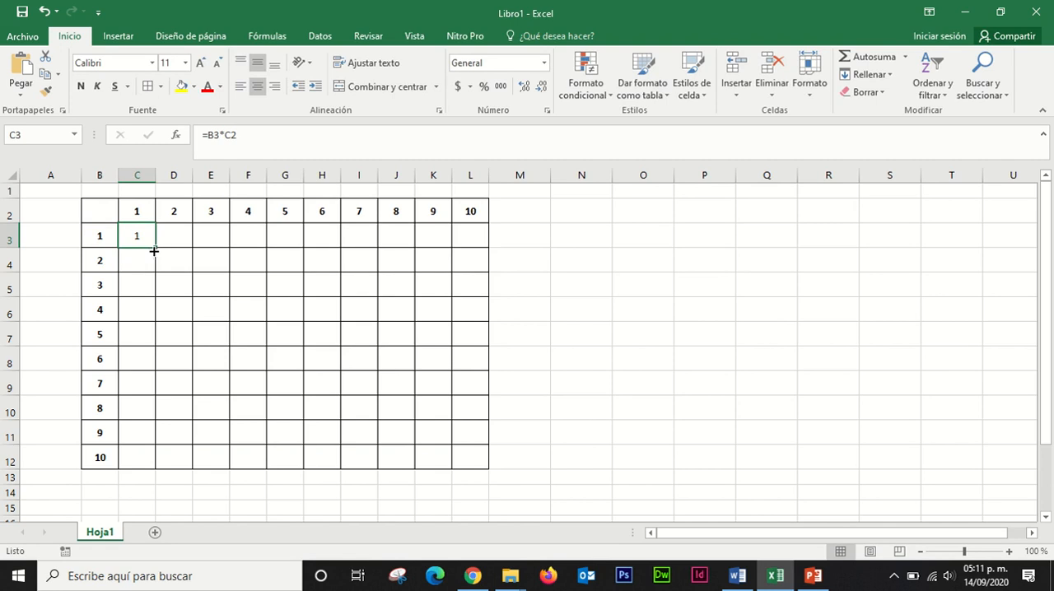
drag(155, 248, 152, 464)
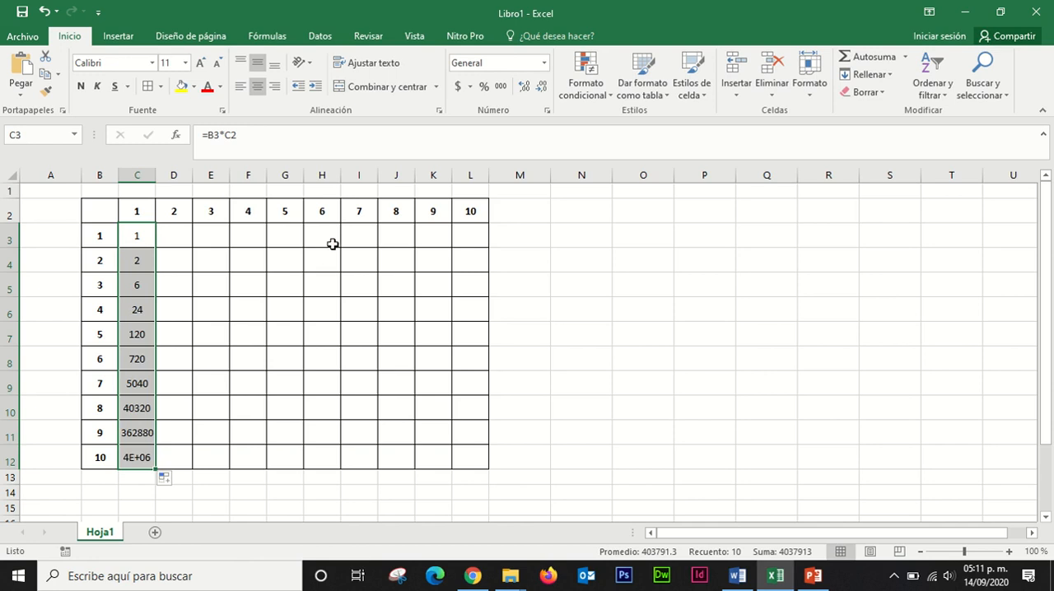
Step: Inspect the formulas in C3 and C4 to compare which cells each one multiplies
click(283, 265)
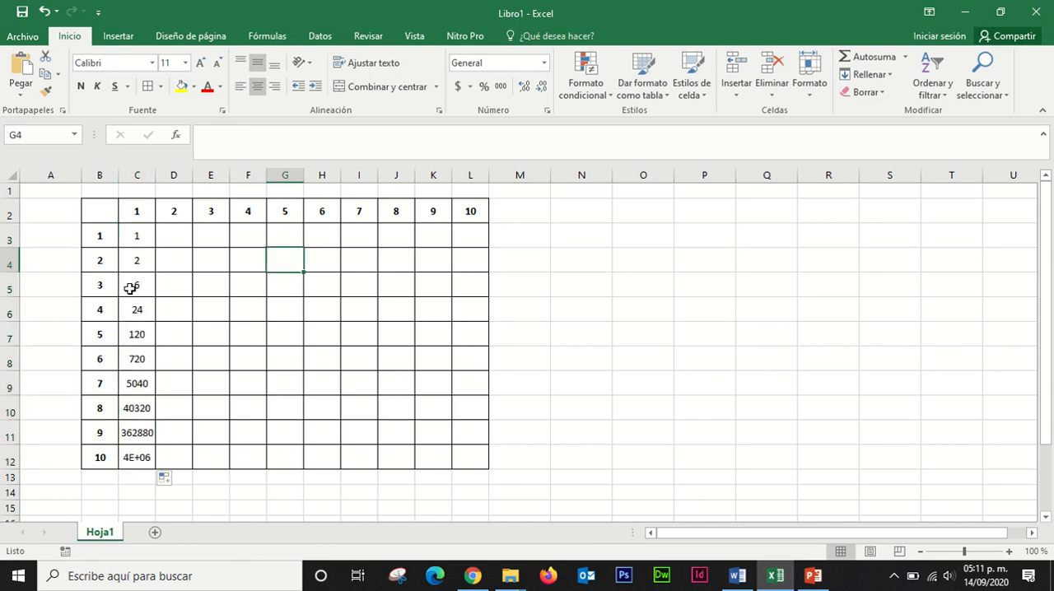
click(110, 243)
click(140, 237)
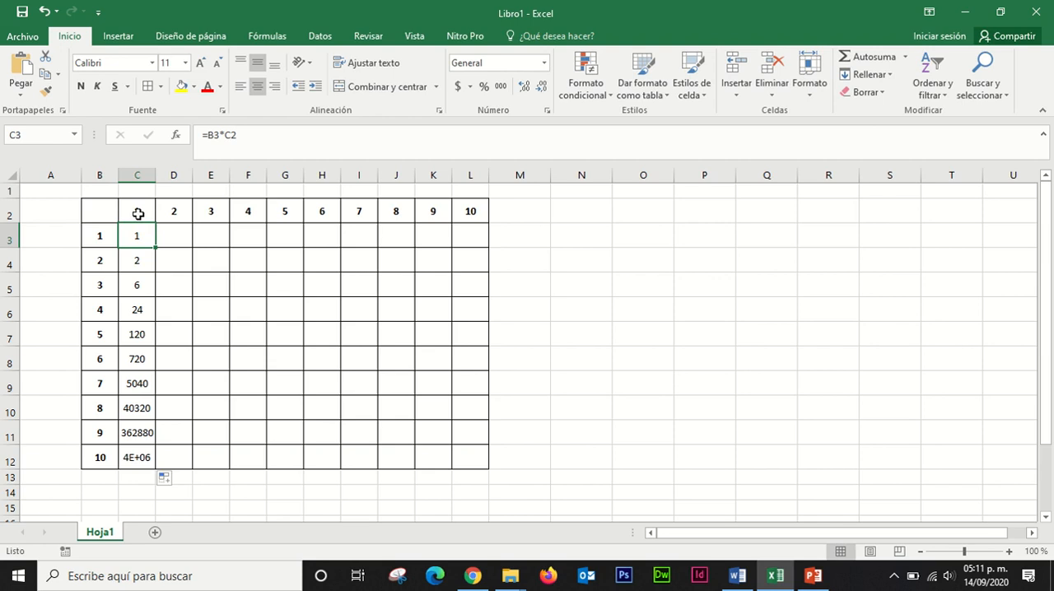
click(136, 260)
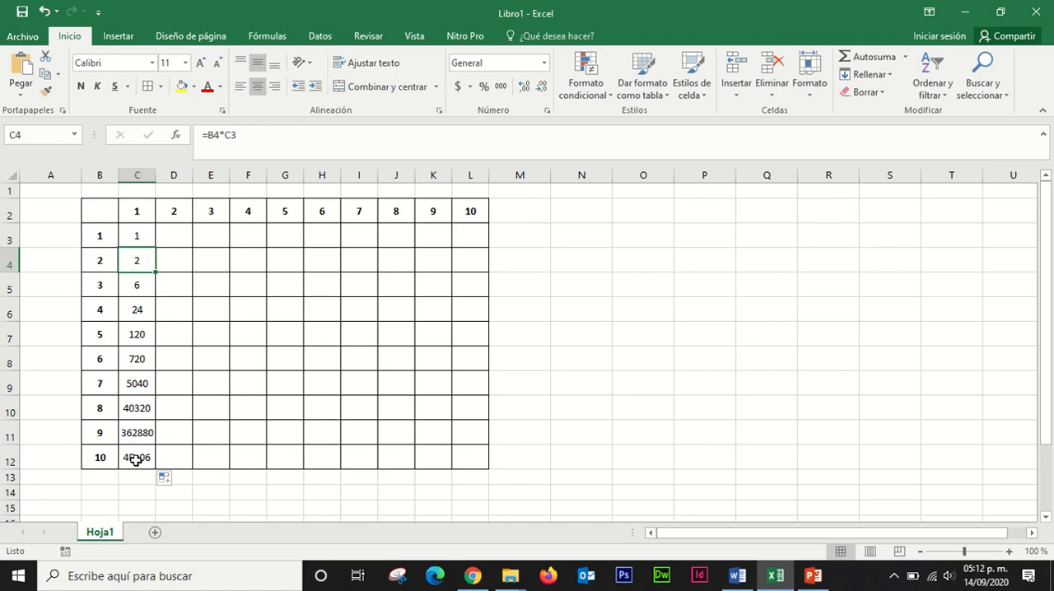
click(190, 252)
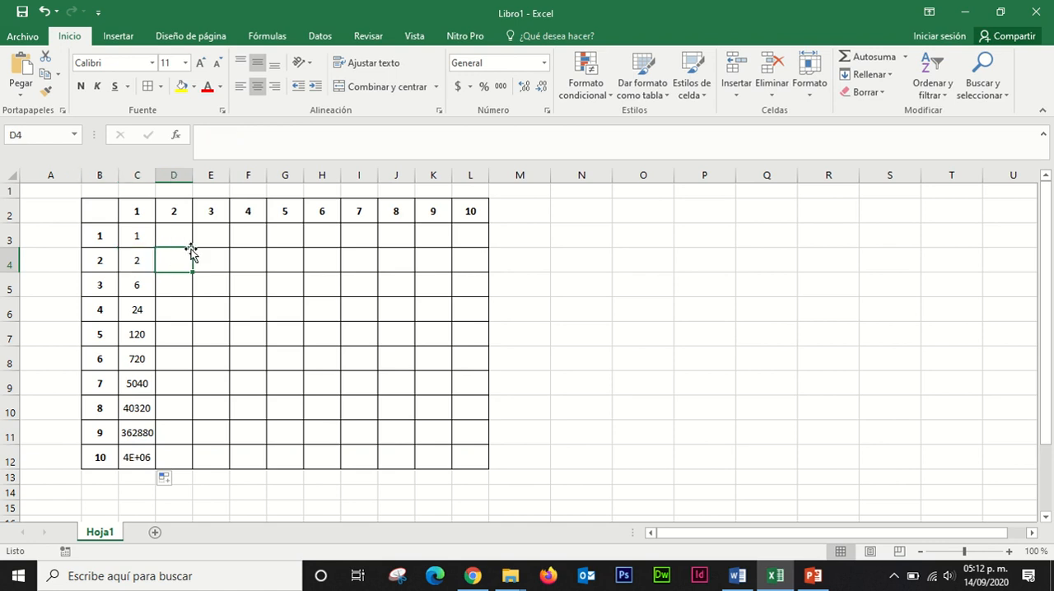
Step: Clear the formula in C3 and start a new one with a column-locked reference to the row header, =$B3
click(141, 244)
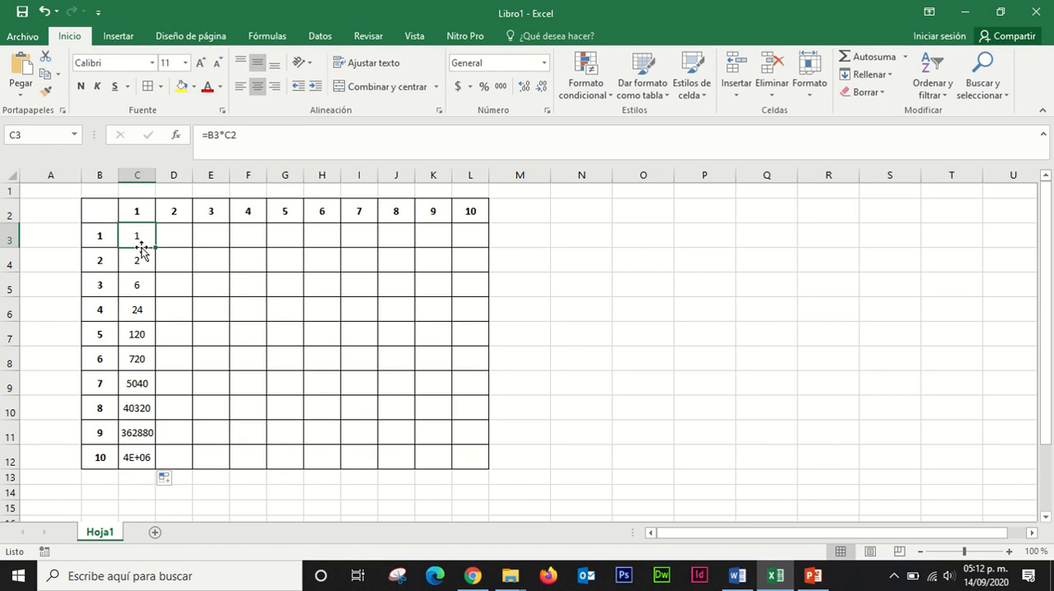
double_click(141, 251)
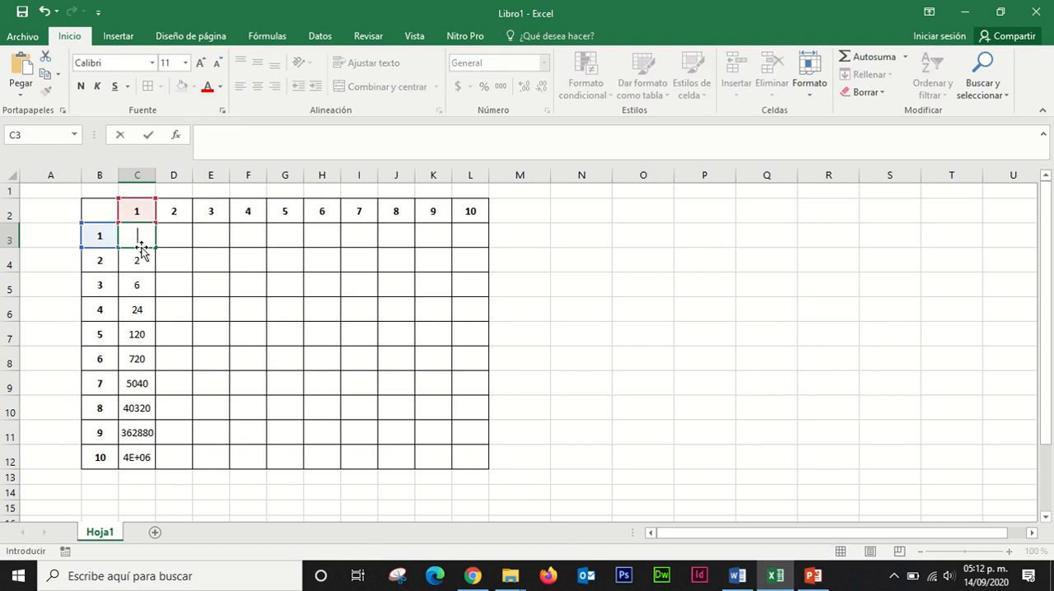
click(150, 239)
key(BackSpace)
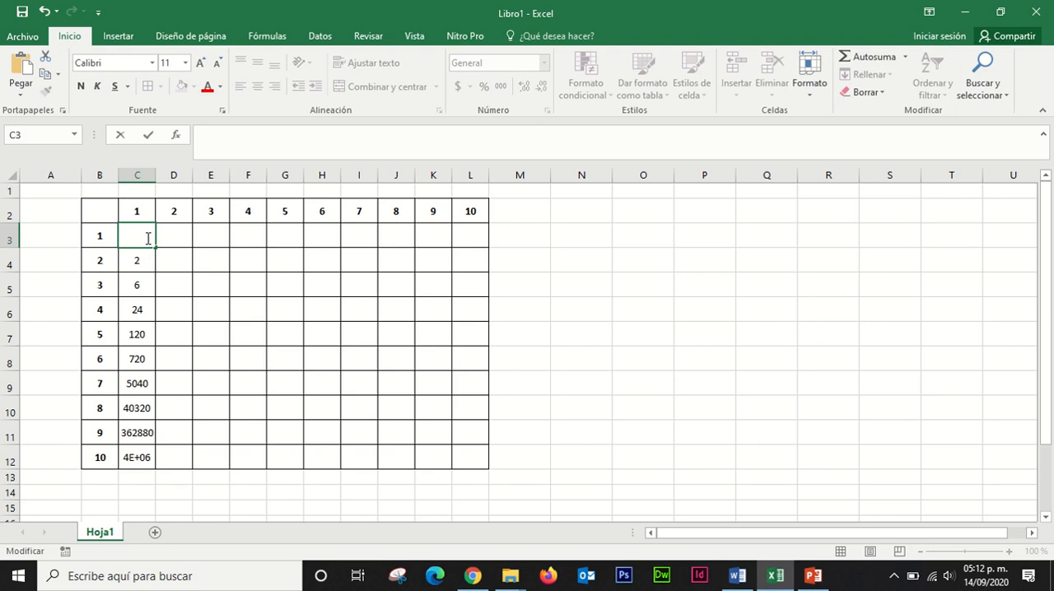
text(=)
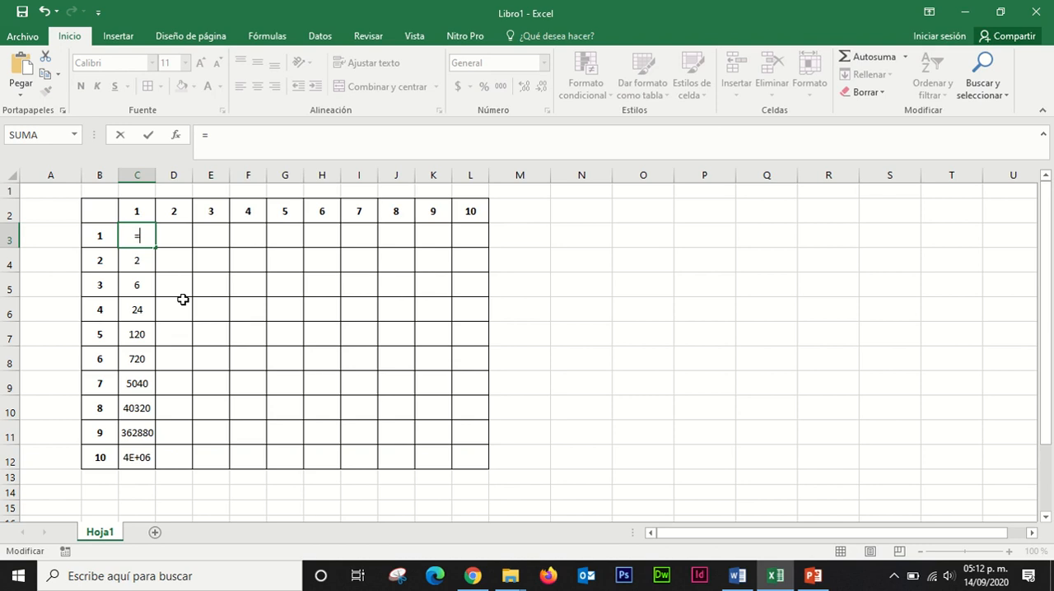
click(102, 236)
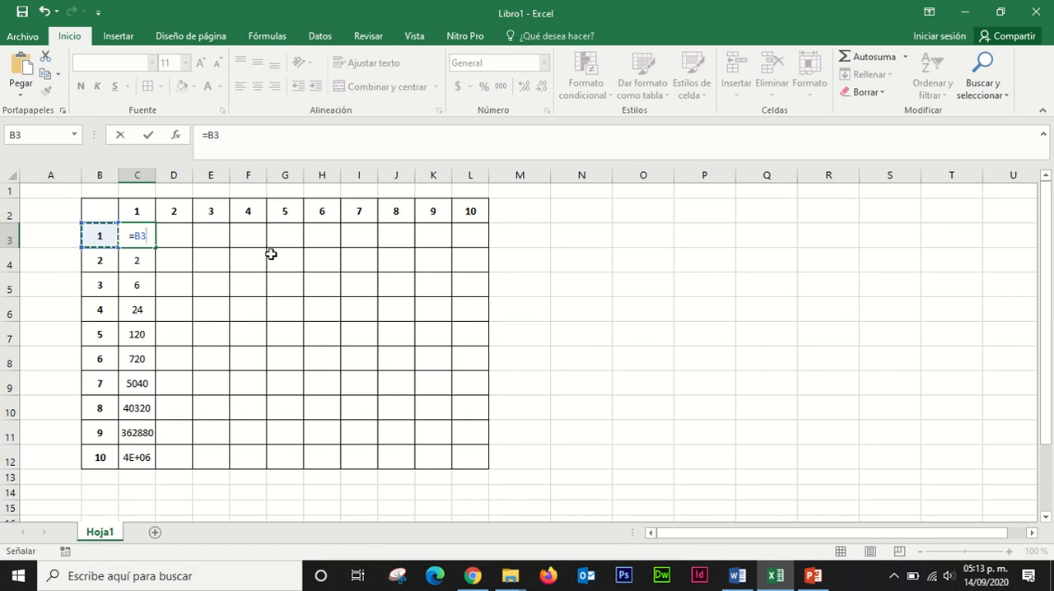
key(F4)
key(F4)
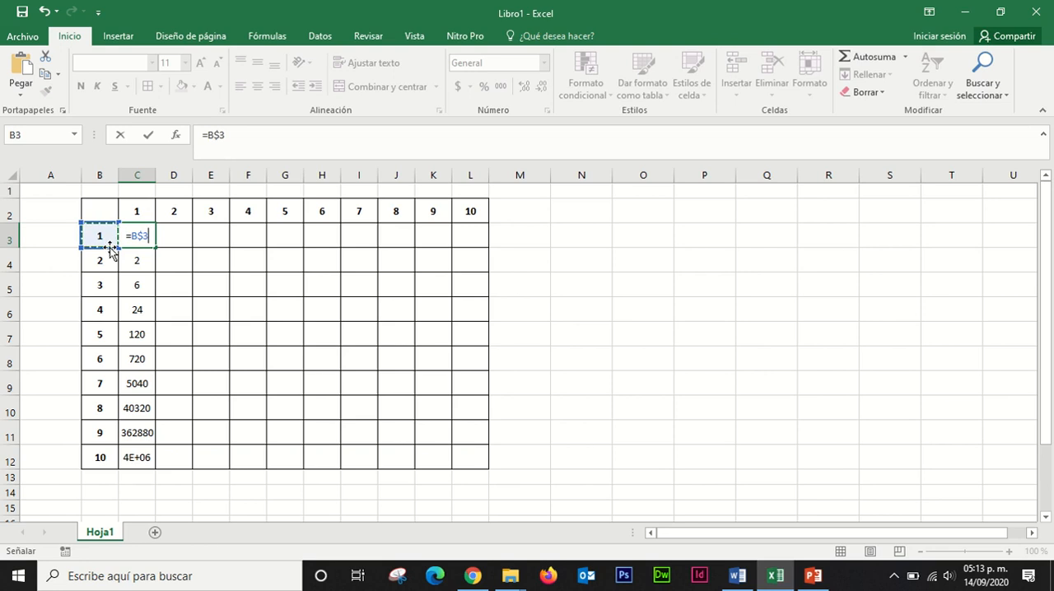
key(F4)
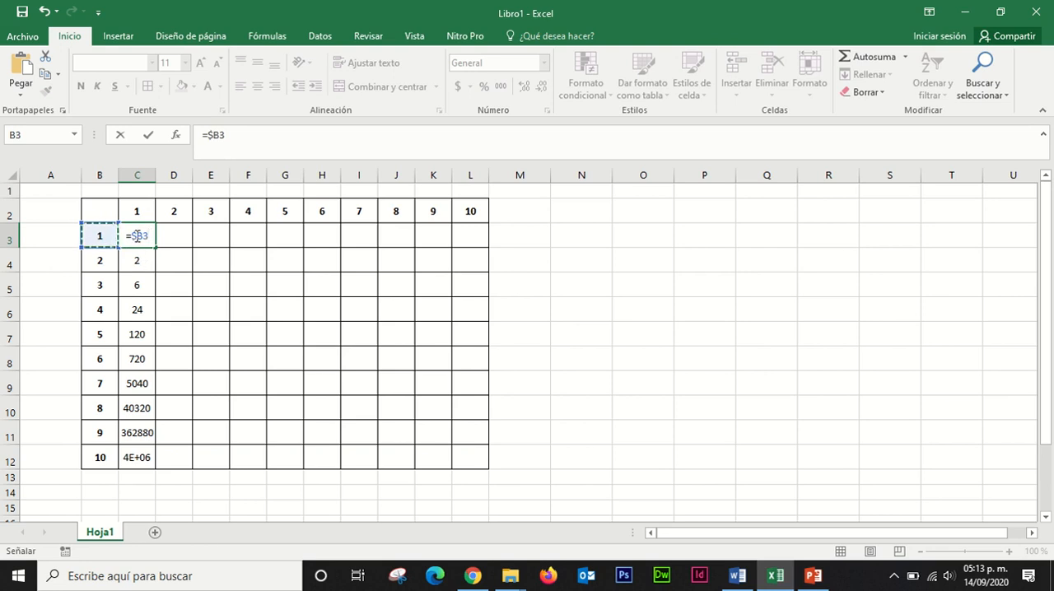
Step: Complete the C3 formula as =$B3*C$2, multiplying by the column header with its row locked
text(*)
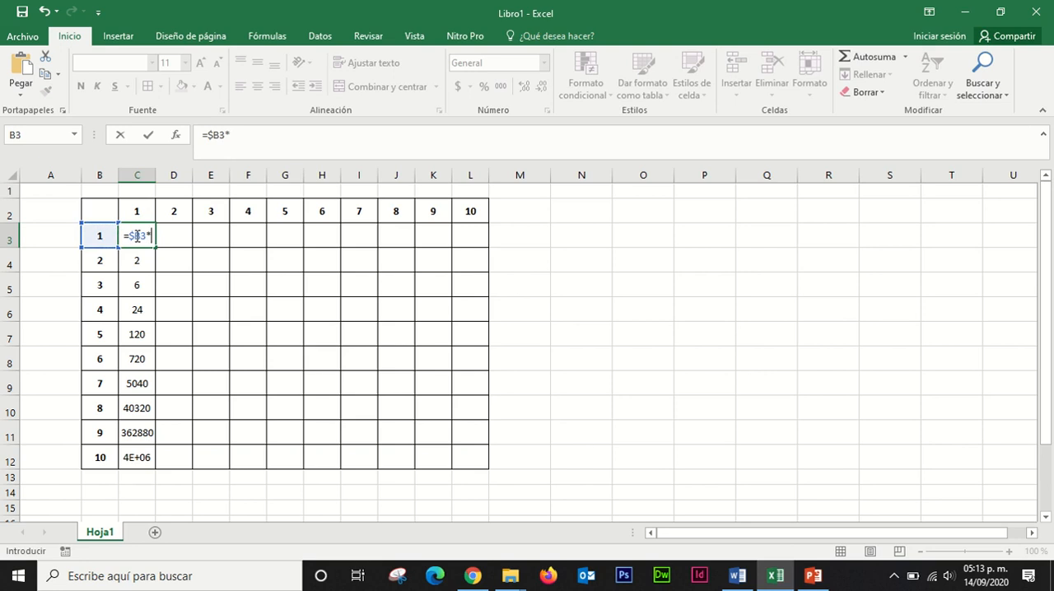
click(140, 213)
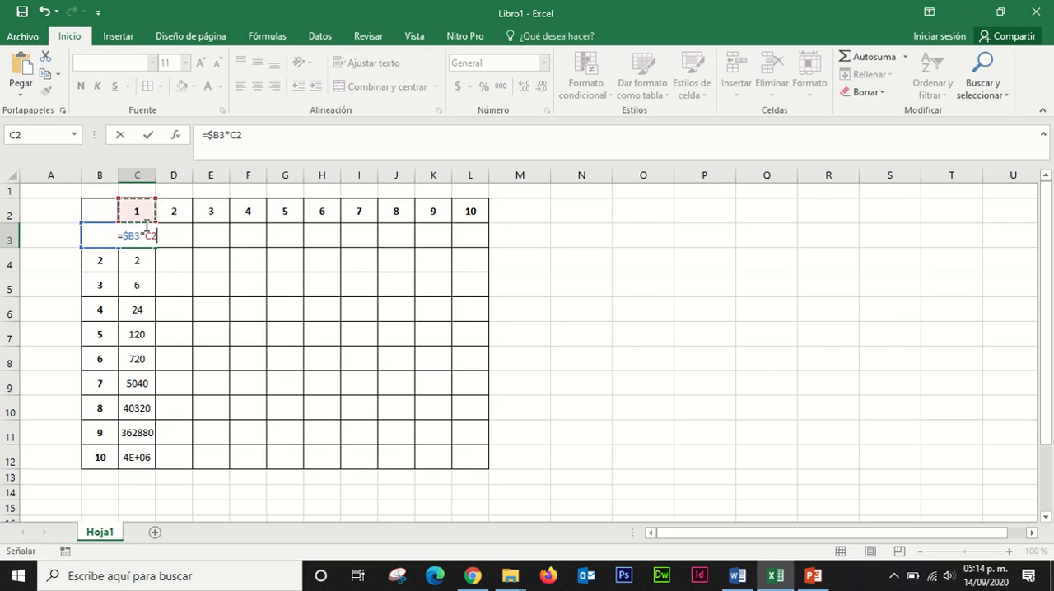
key(F4)
key(F4)
key(Return)
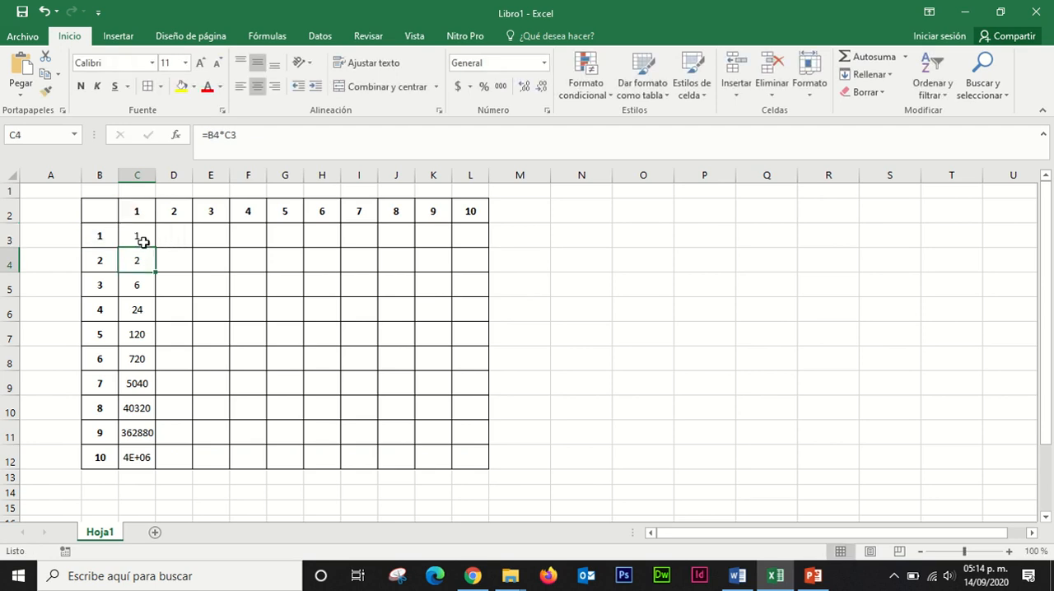
Step: Fill the C3 formula down the first column to C12 and across the first row to L3
click(140, 238)
drag(156, 246, 148, 472)
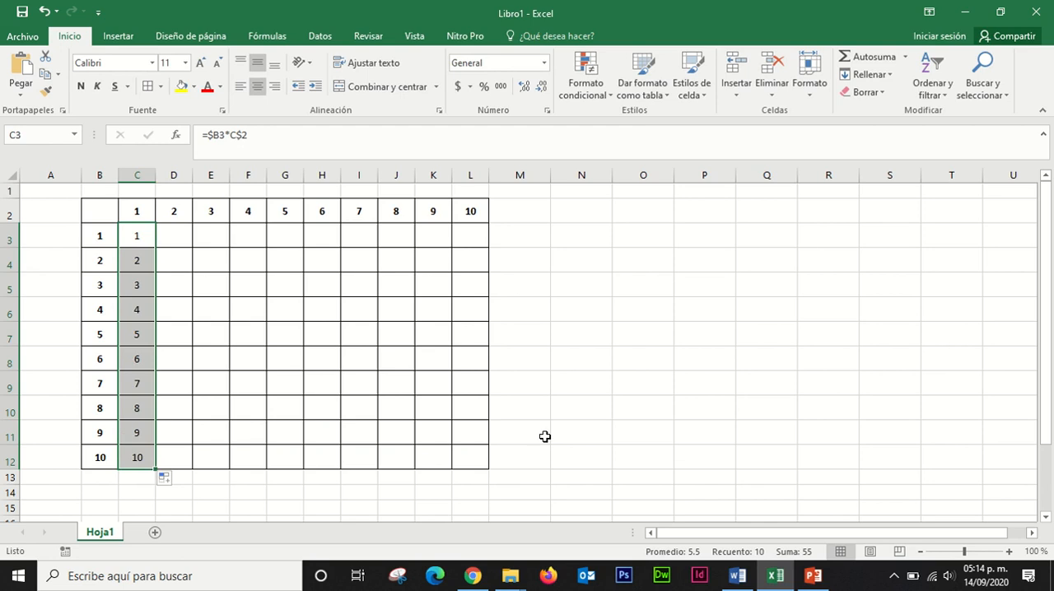
click(151, 241)
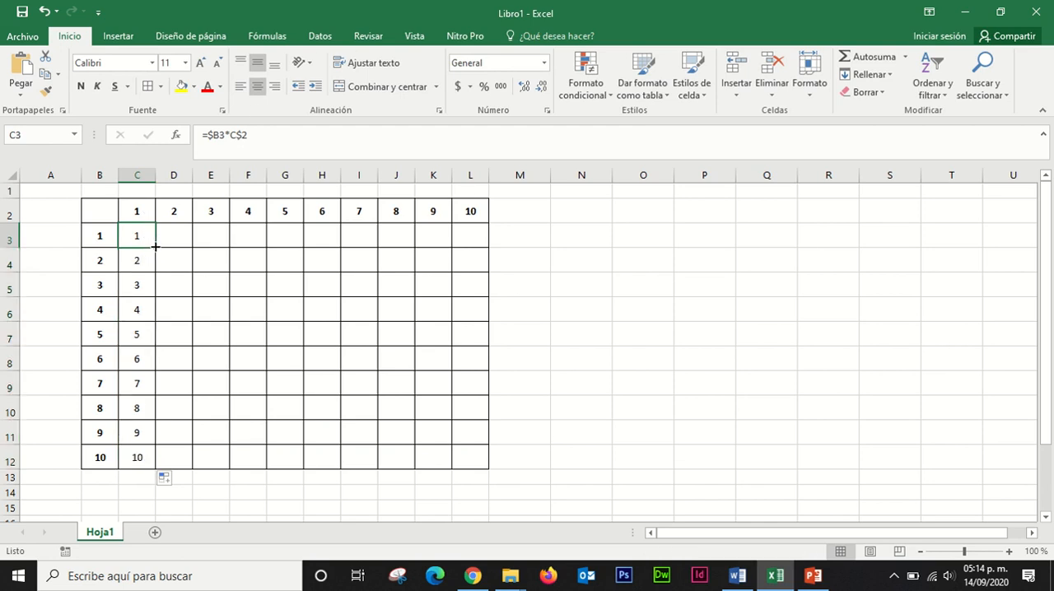
drag(155, 246, 476, 244)
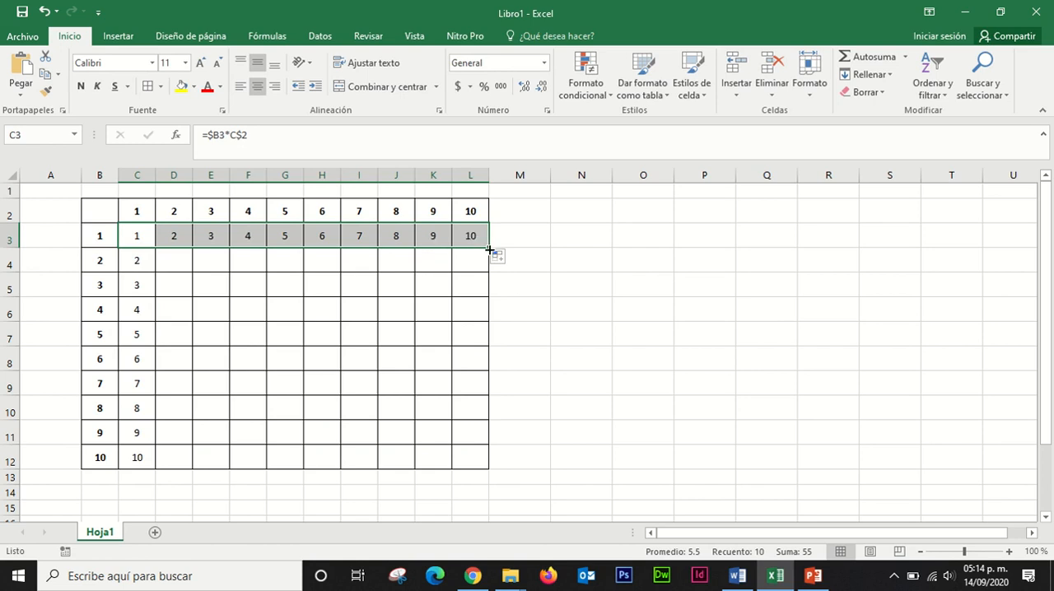
Step: Fill the formulas in C3:L3 down to row 12 to complete the table, and check the formula in D3
drag(489, 248, 496, 465)
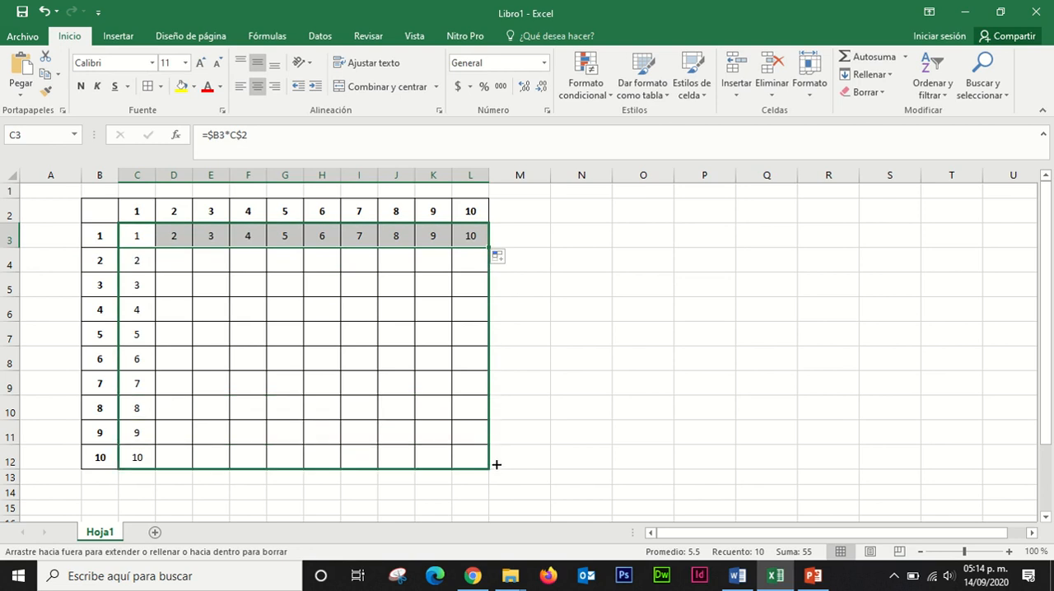
drag(496, 464, 497, 464)
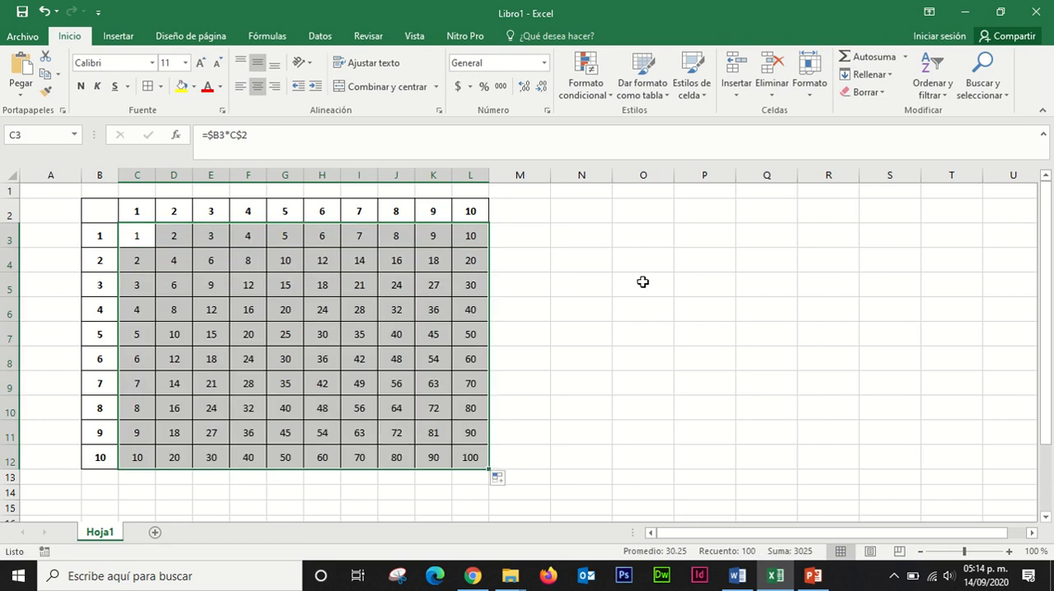
mouse_move(586, 2)
click(174, 238)
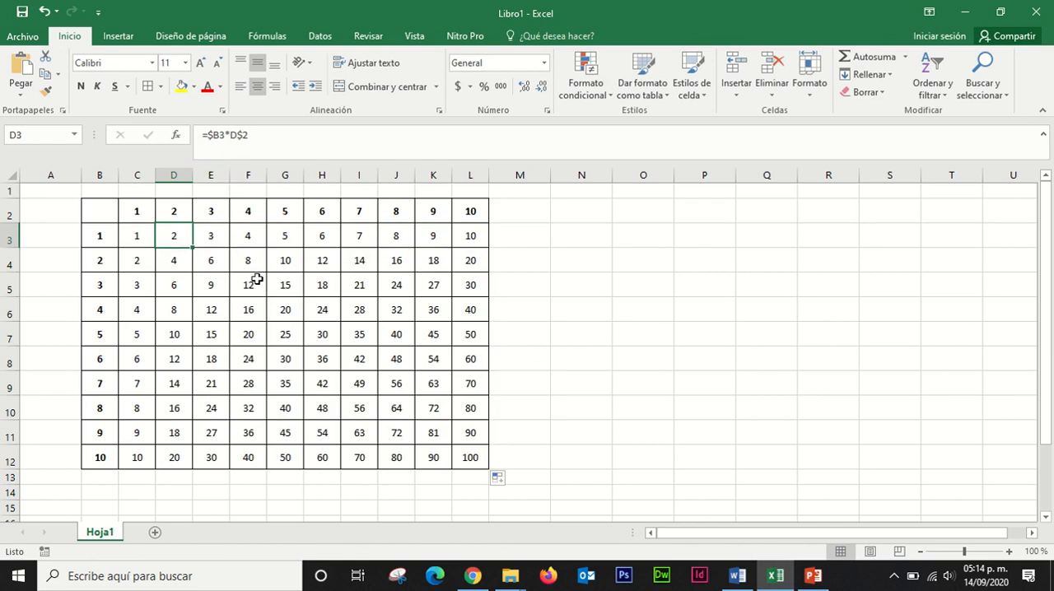
click(137, 215)
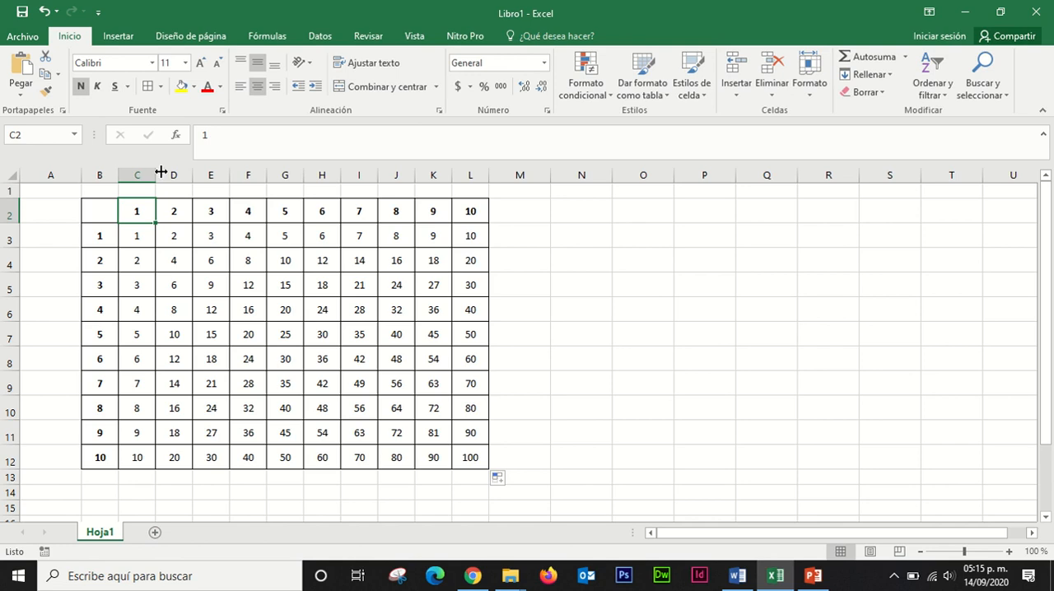
Step: Rename the sheet Hoja1 as "Cuadro de multiplicar"
double_click(99, 533)
key(BackSpace)
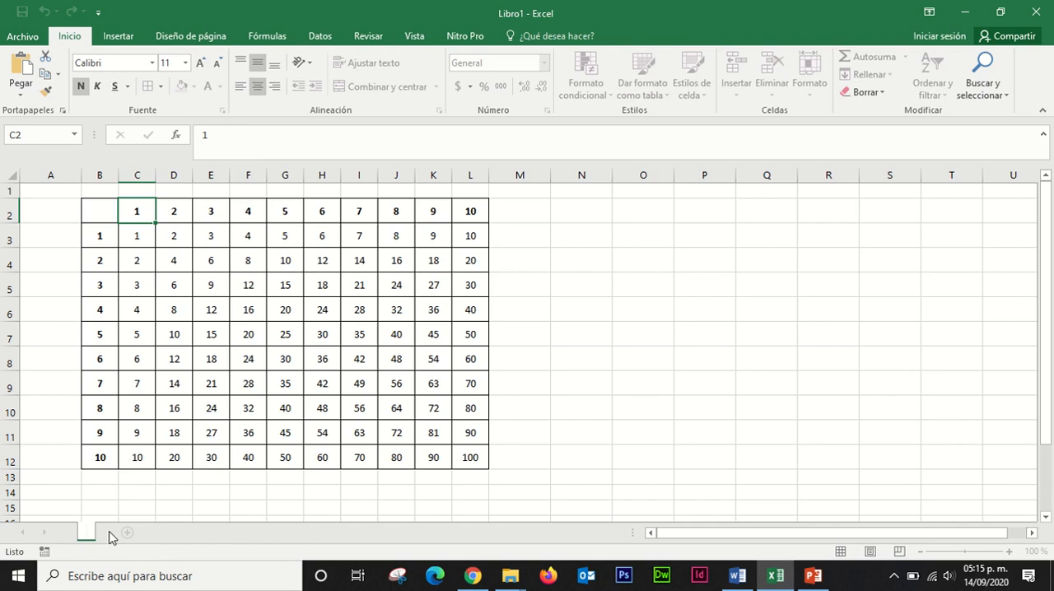
text(Cuadro de mult)
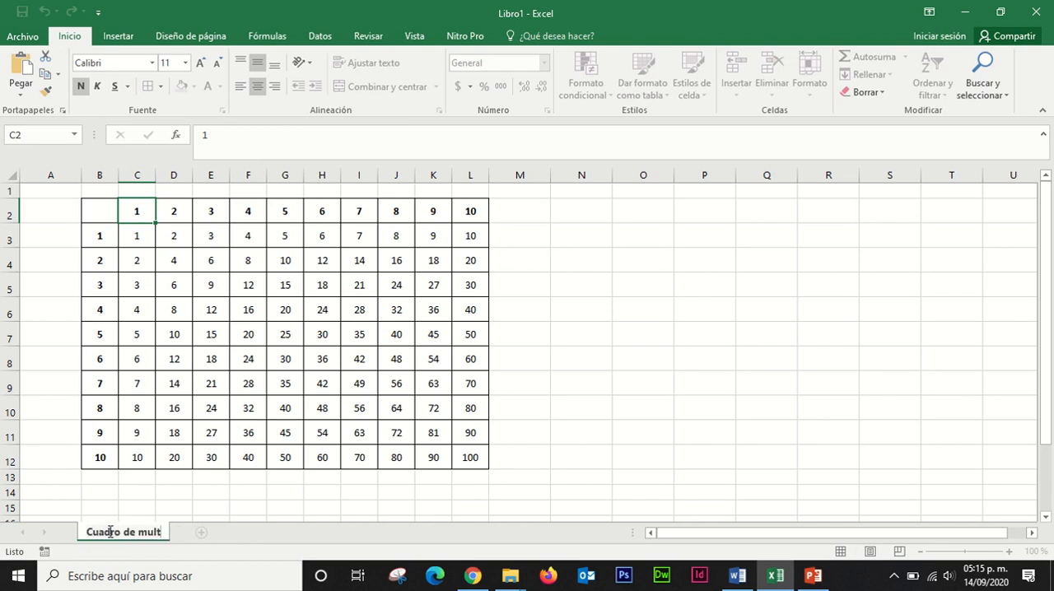
text(iplicar)
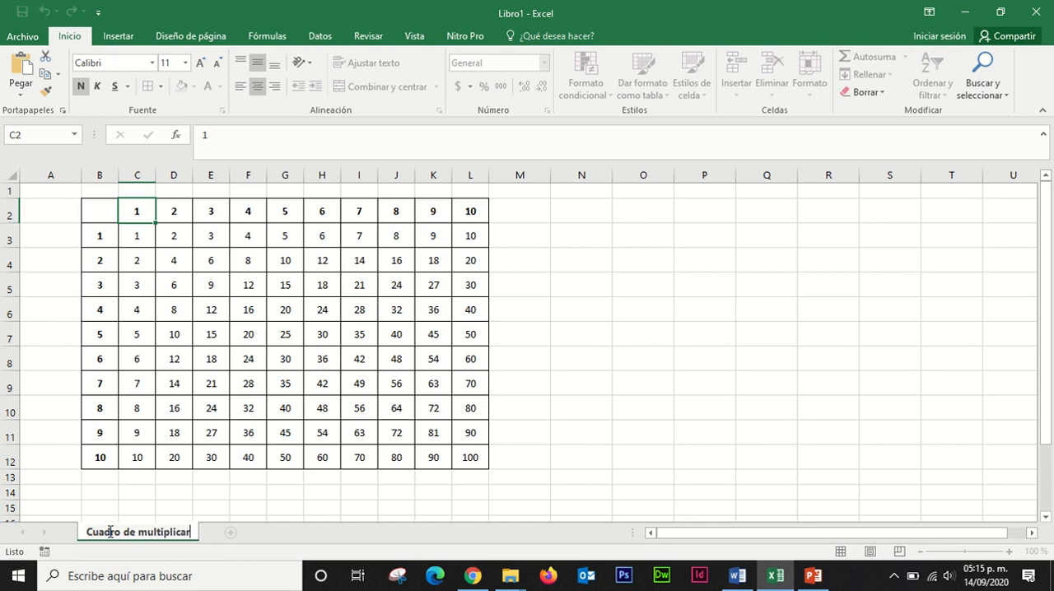
key(Return)
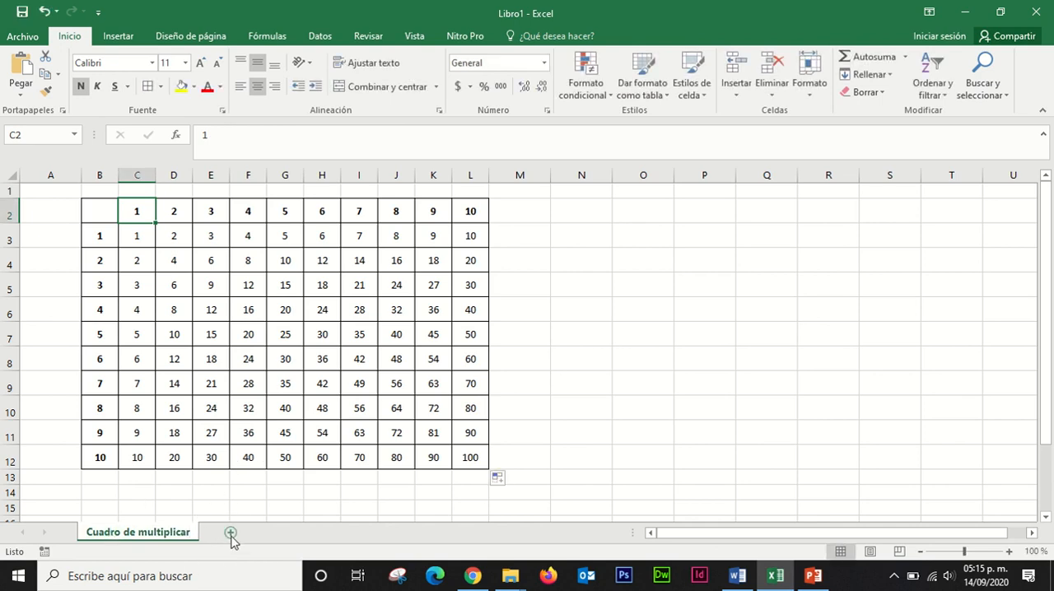
Step: Add a new sheet to the workbook and name it "Tablas"
click(231, 533)
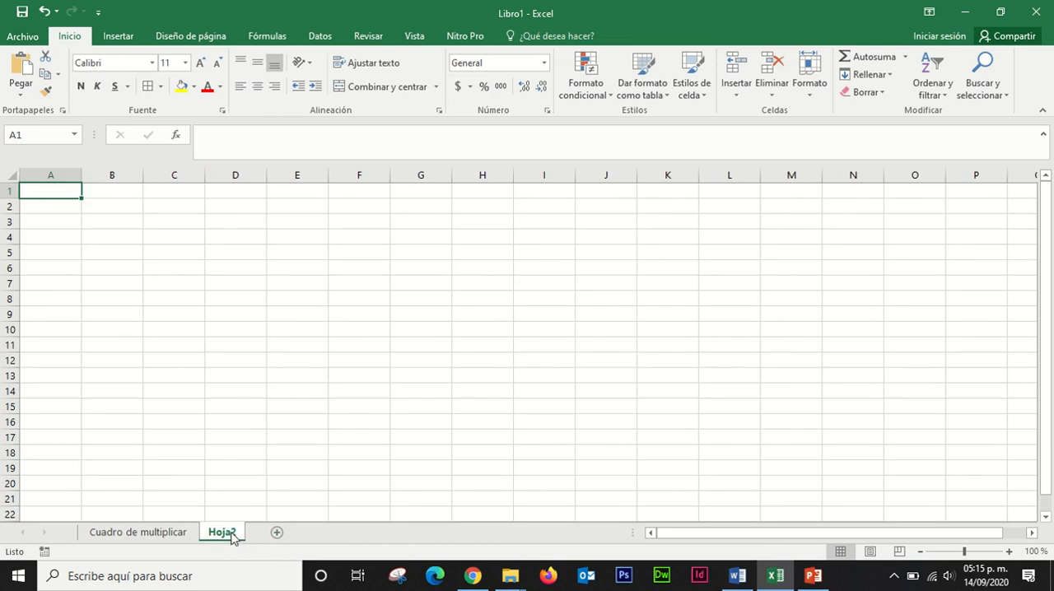
double_click(222, 533)
key(BackSpace)
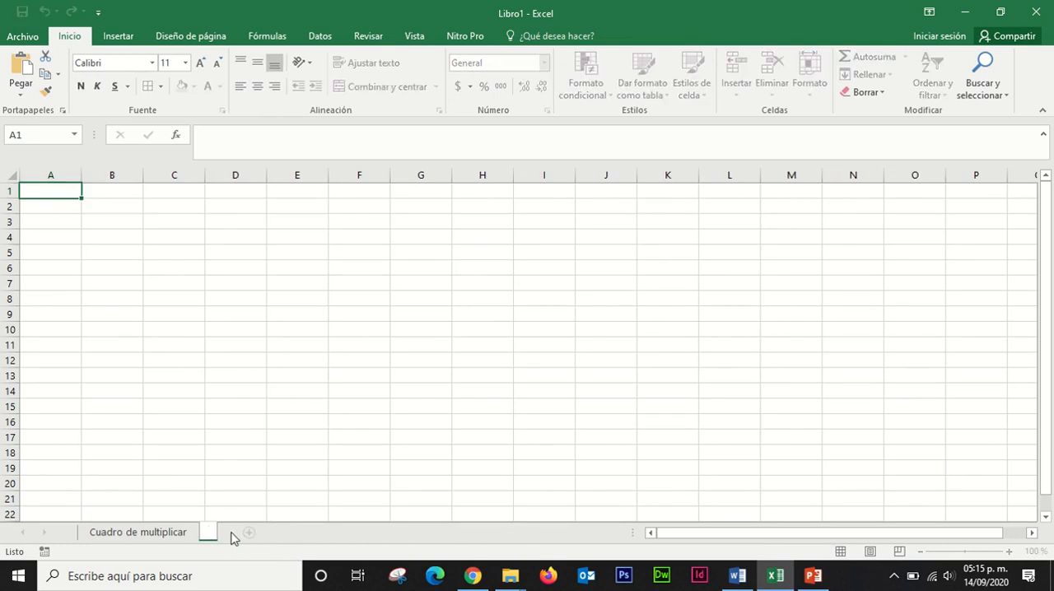
text(Tabla)
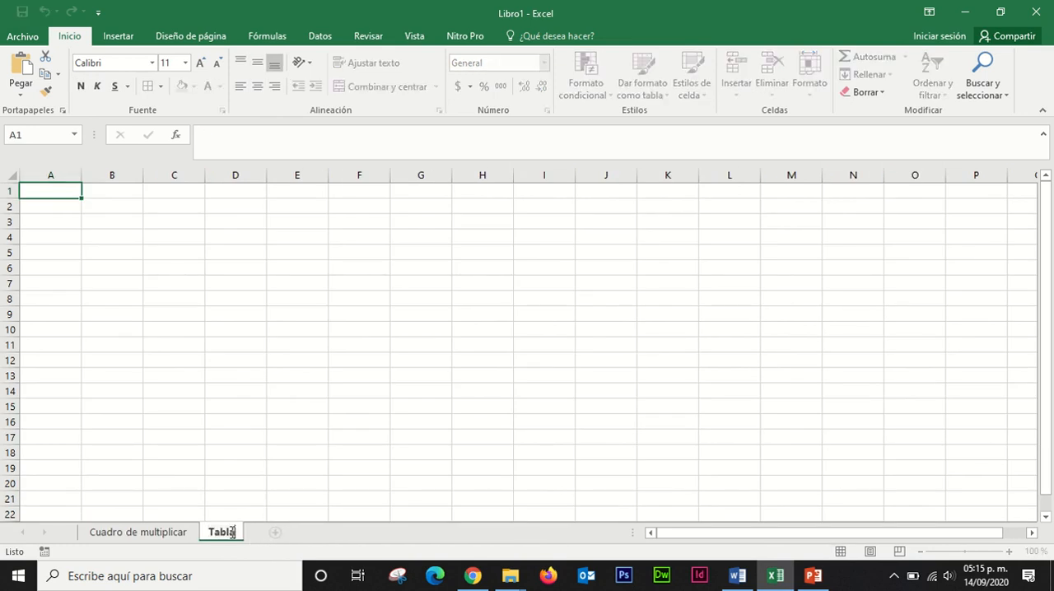
text(s)
key(Return)
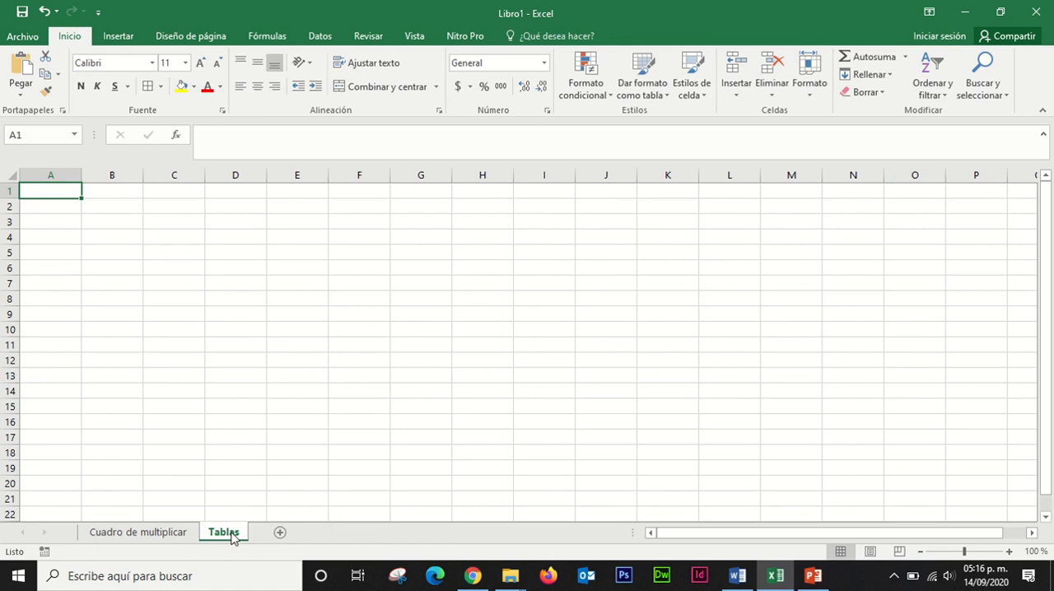
Step: Merge and center D2:F2 and enter the title "tabla de multiplicar del 2" in it
click(238, 213)
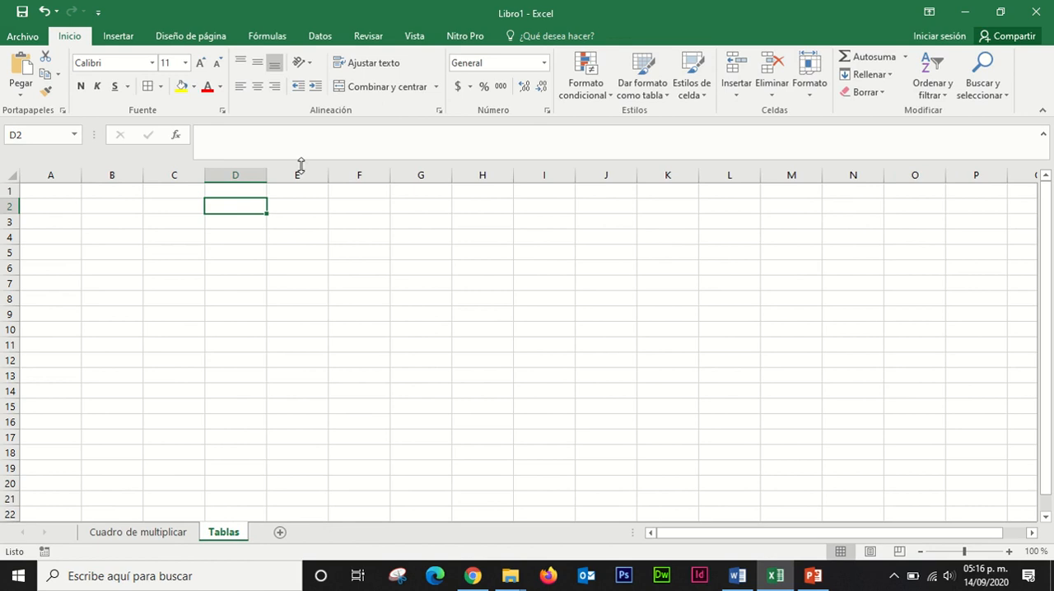
drag(229, 210, 353, 206)
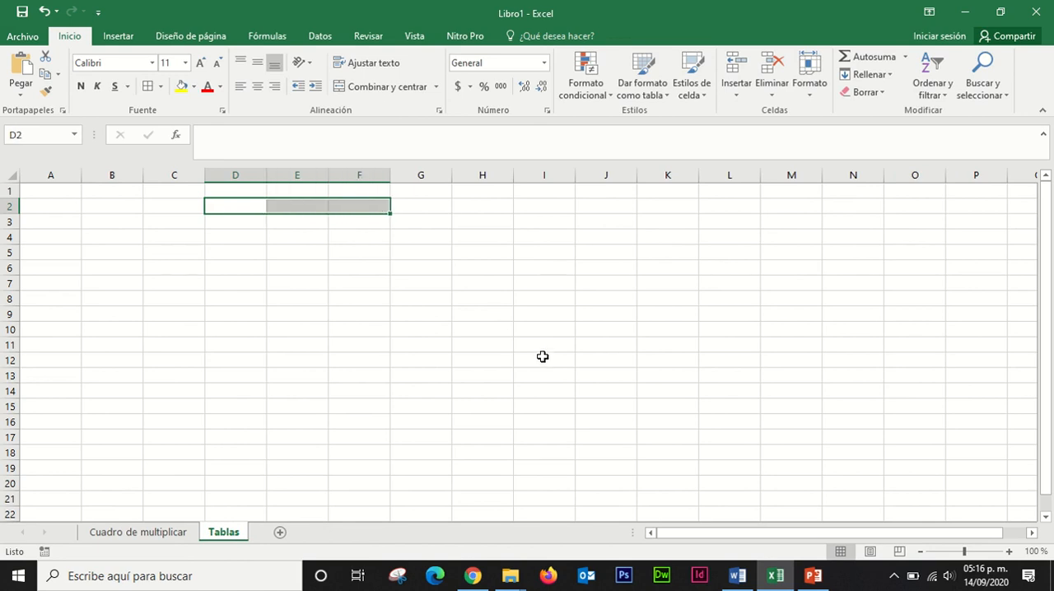
click(388, 91)
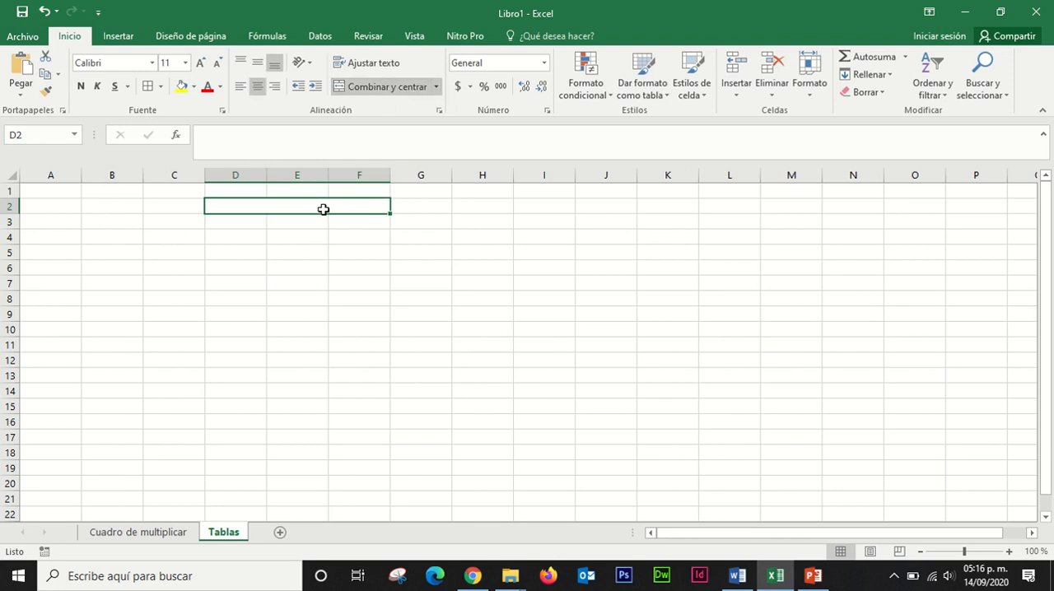
text(tab)
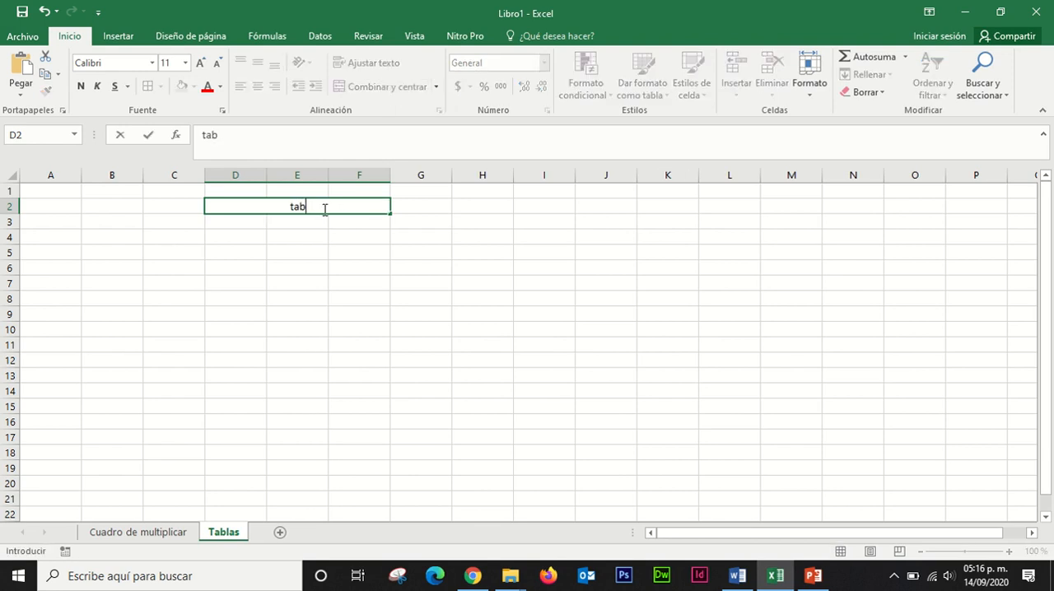
text(la de mu)
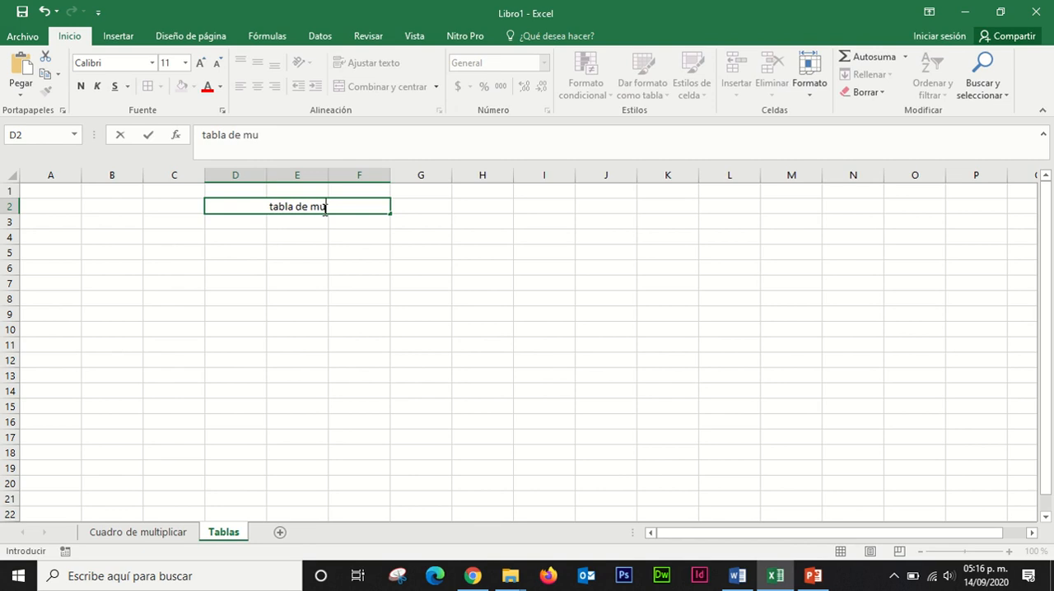
text(ltiplicar)
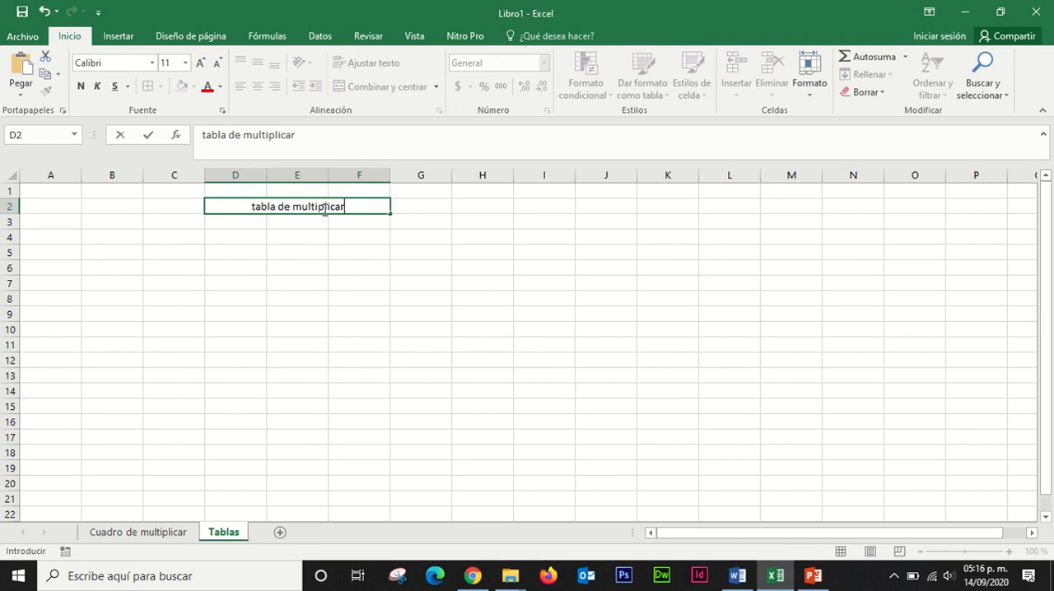
text( del 2)
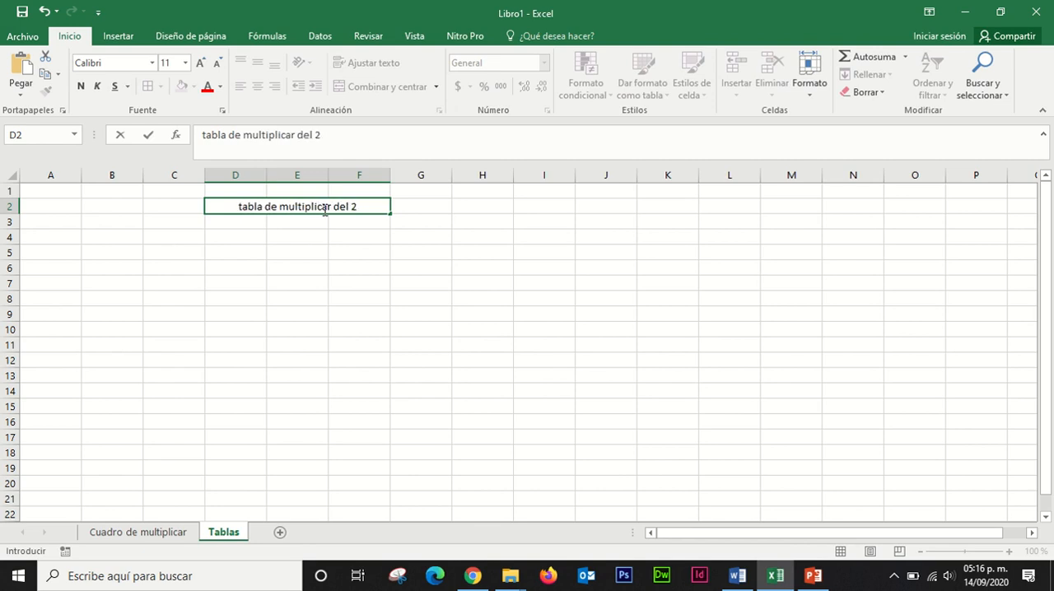
key(ctrl+Return)
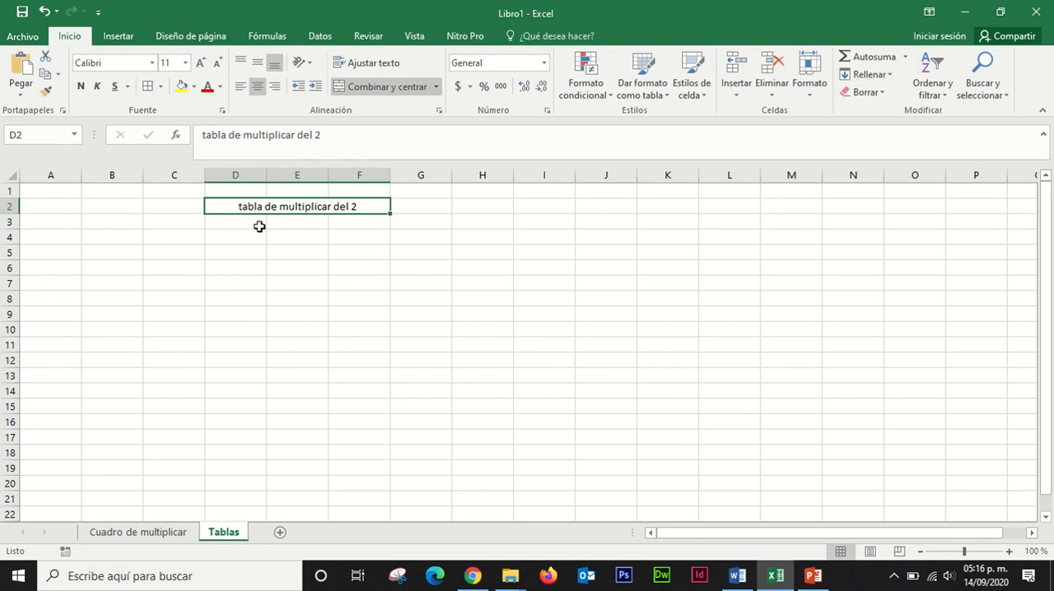
Step: Enter "X" in D3 and fill it down to D12
click(247, 222)
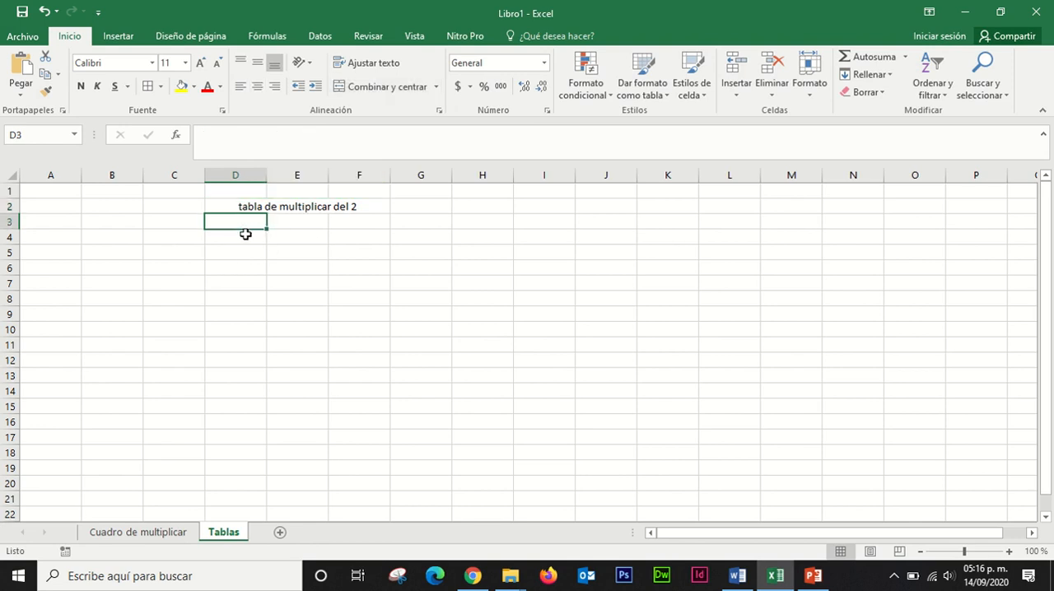
text(X)
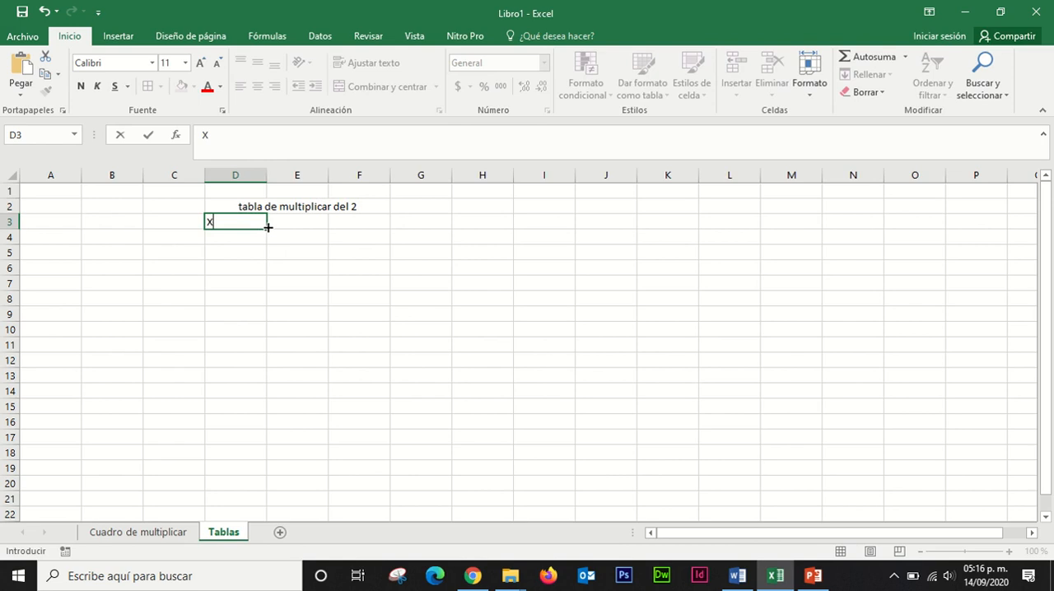
drag(268, 232, 246, 368)
Step: Enter 1 in E3 and fill the column down to E12 as a series from 1 to 10
click(311, 221)
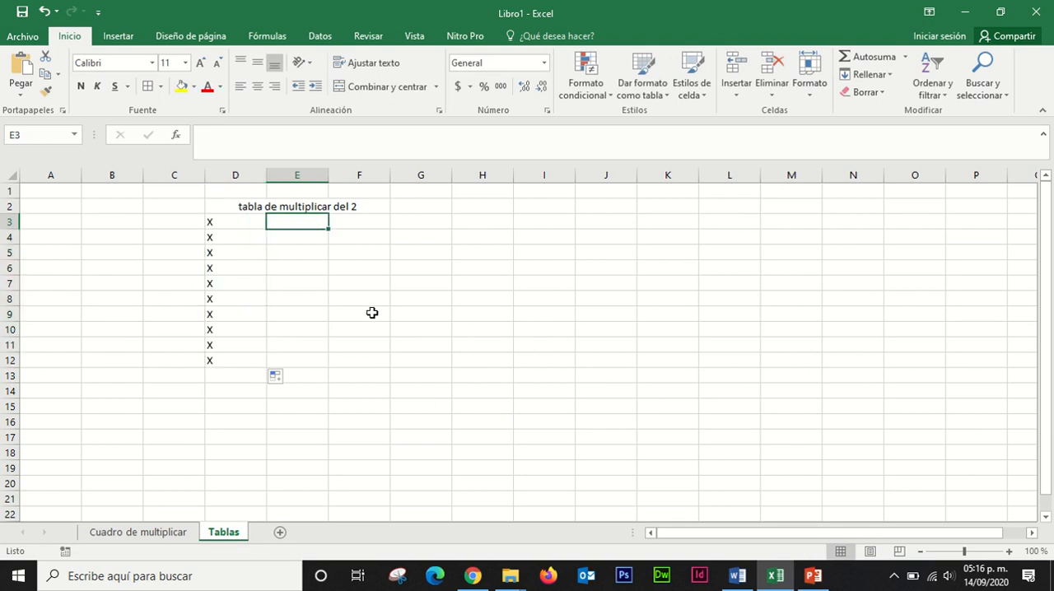
text(1)
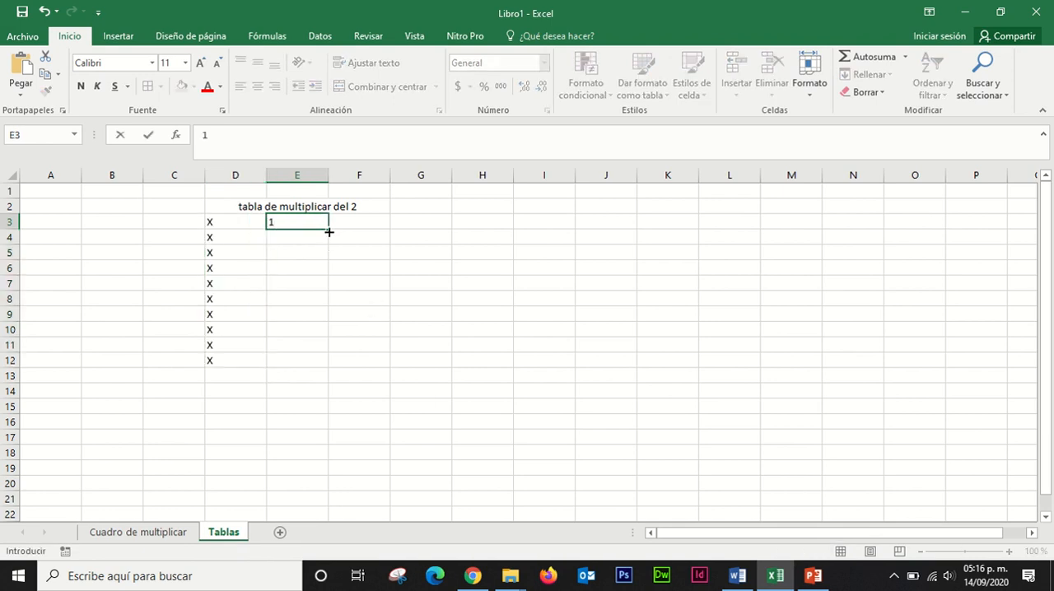
drag(330, 230, 332, 370)
click(374, 250)
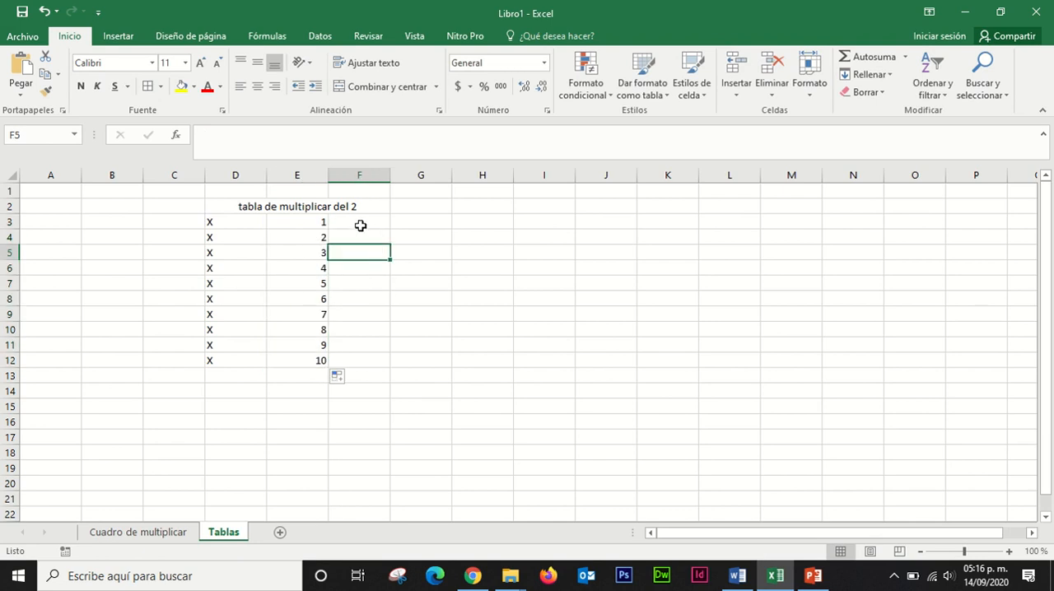
click(360, 225)
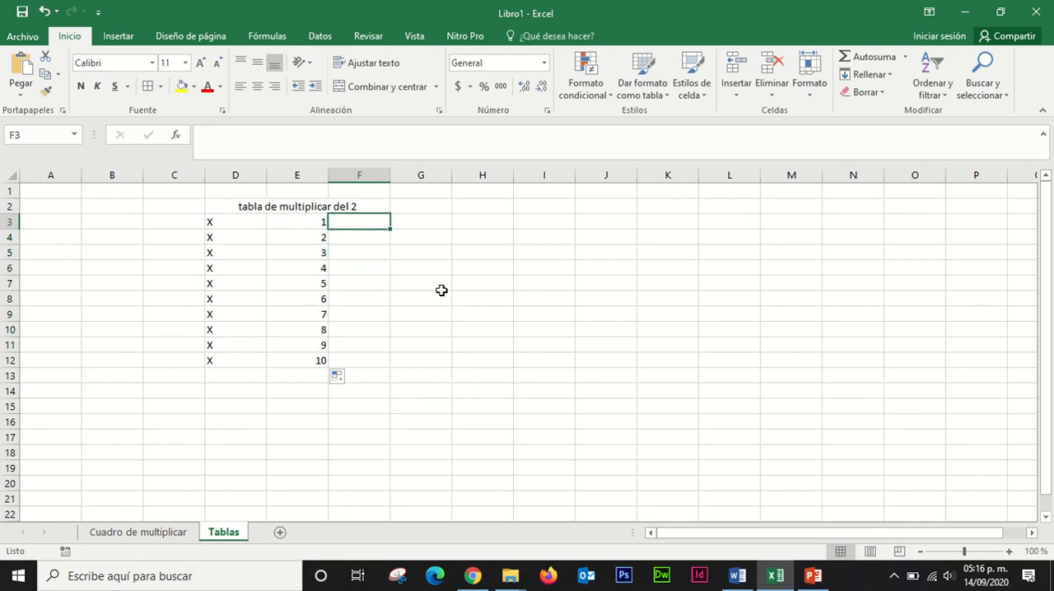
text(=)
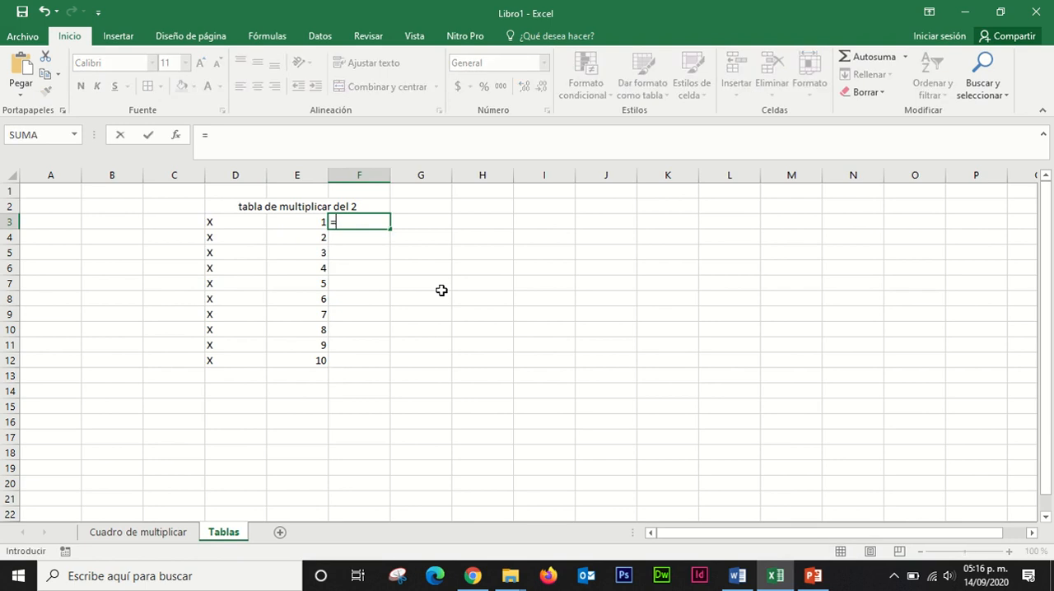
click(411, 240)
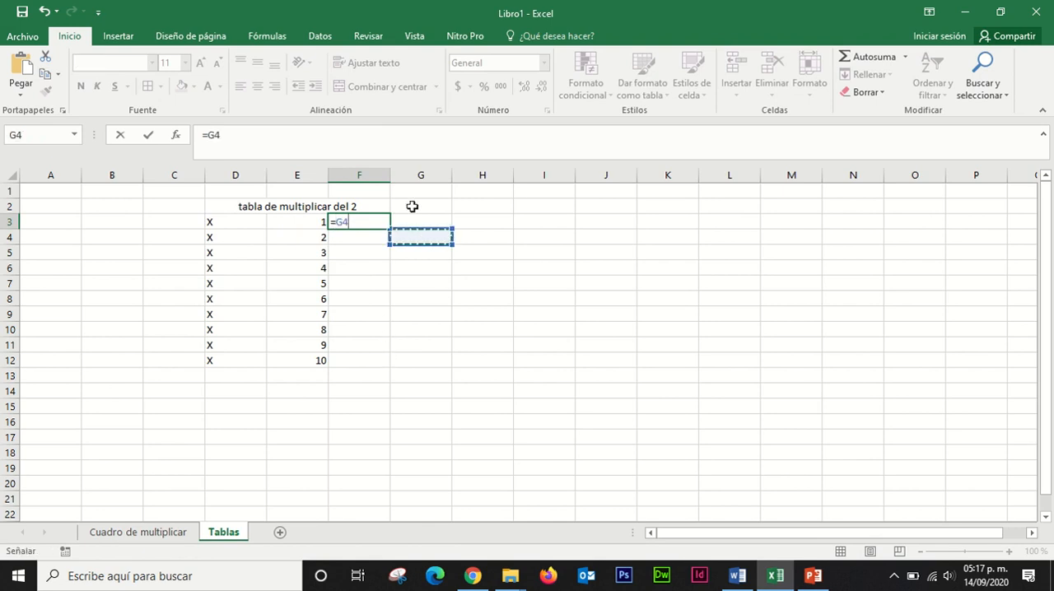
key(BackSpace)
key(BackSpace)
key(BackSpace)
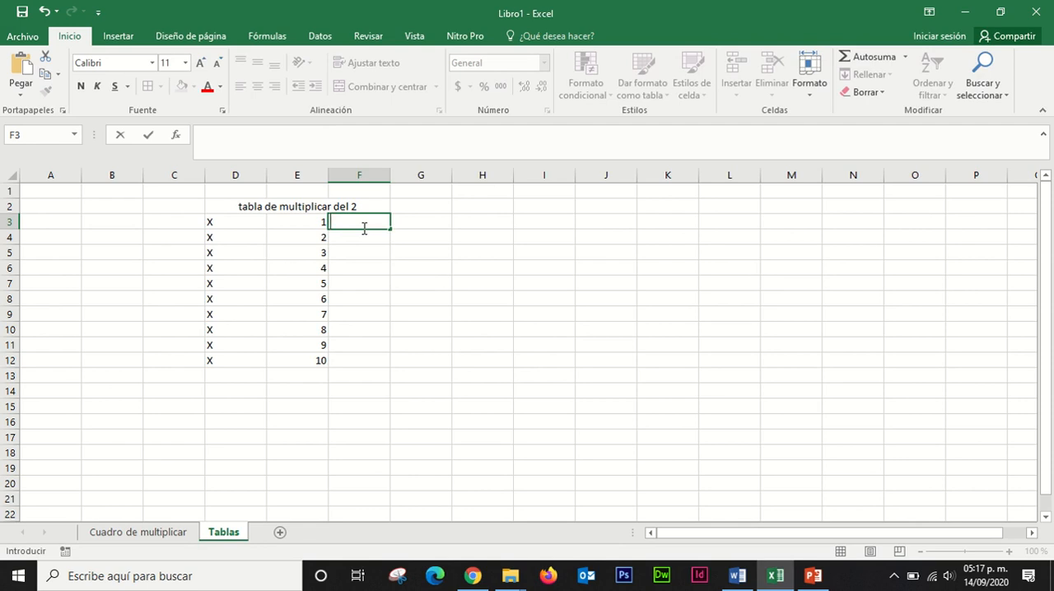
Step: Enter a lone equals sign in F3, without any cell reference, and copy it down to F12
text(=)
click(364, 252)
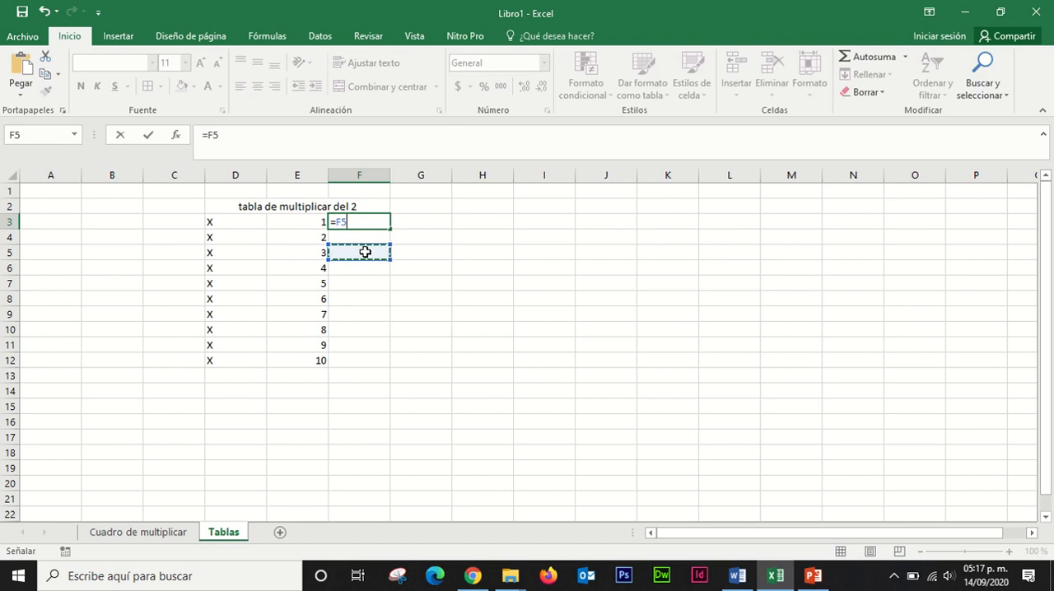
key(BackSpace)
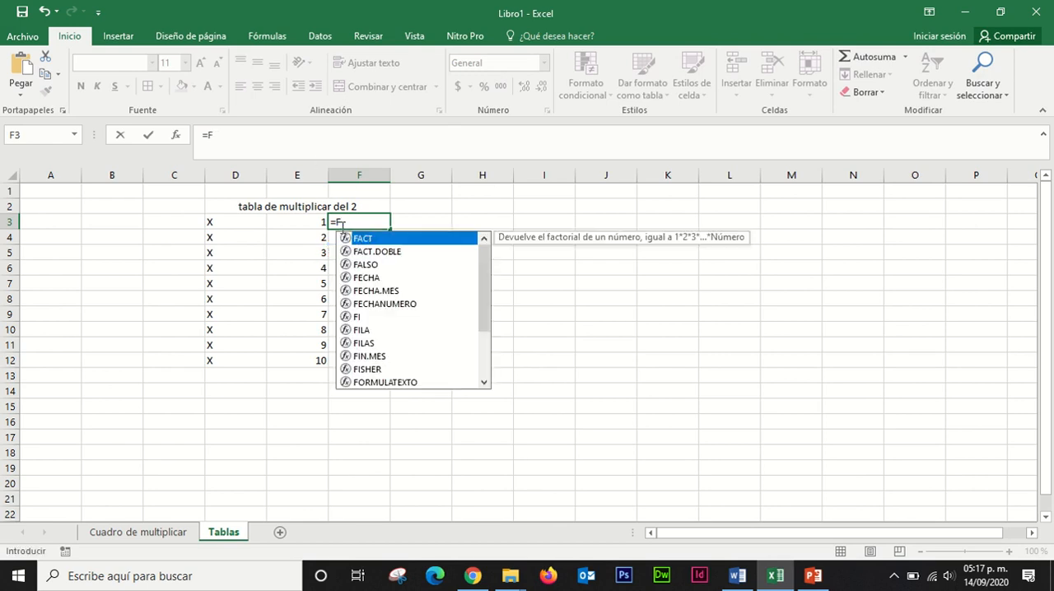
key(BackSpace)
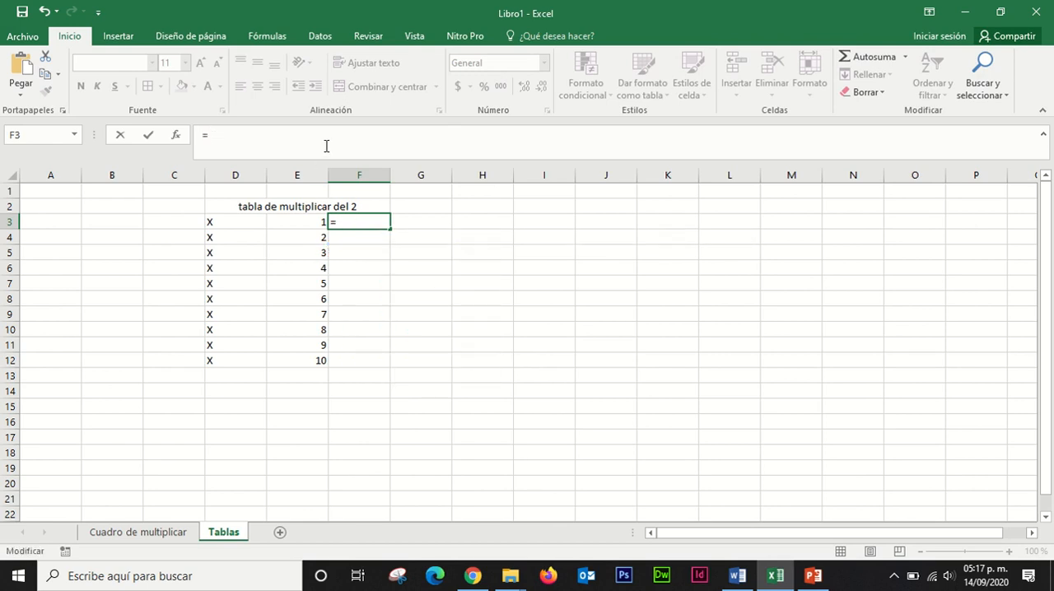
key(Return)
click(349, 218)
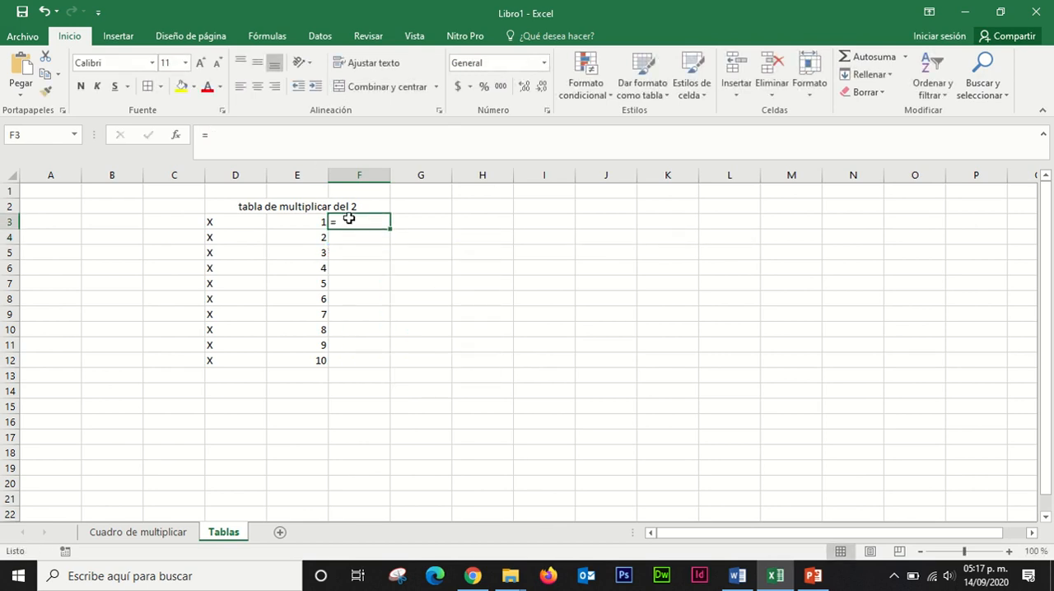
key(ctrl+c)
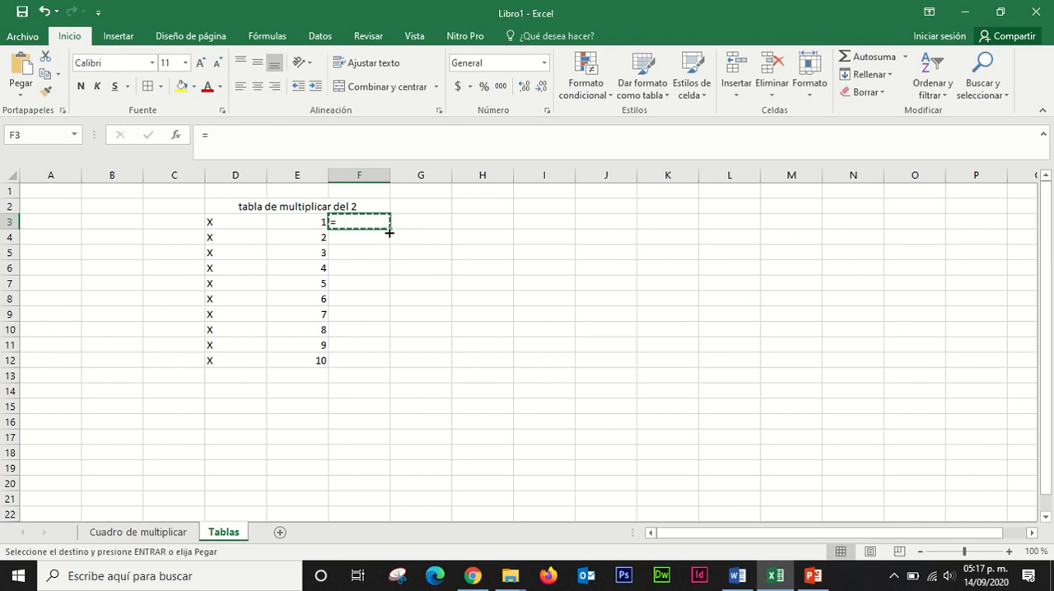
drag(390, 229, 389, 369)
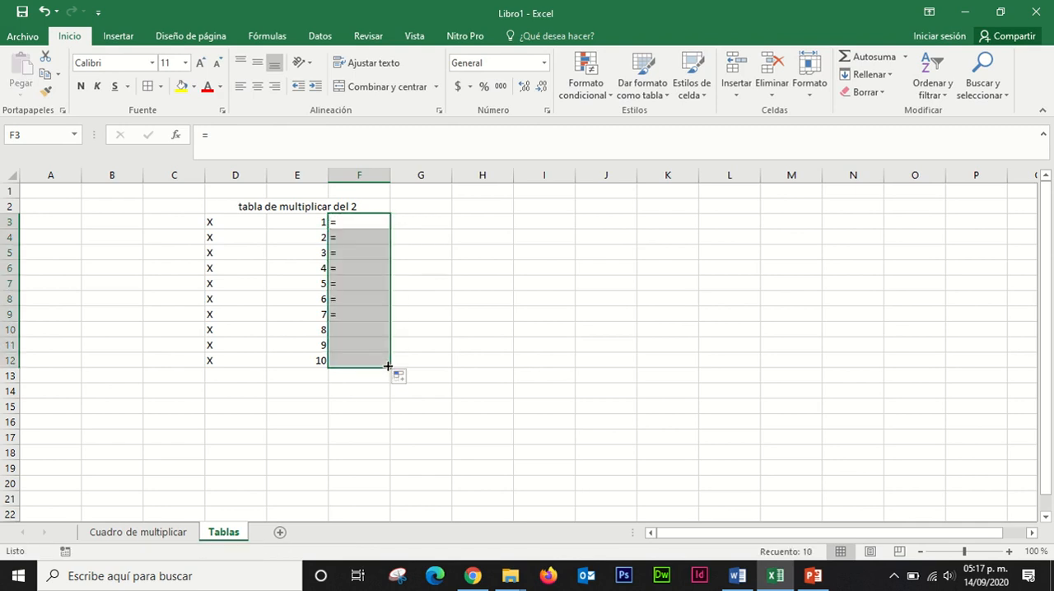
Step: Merge and center C3:C12 and enter 2 in the merged cell
click(417, 220)
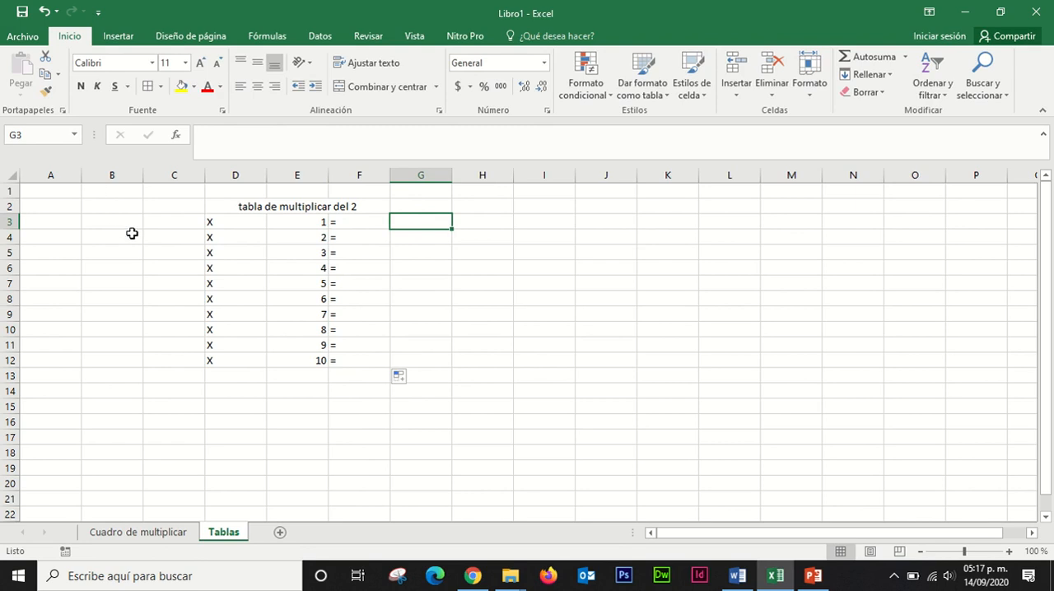
drag(172, 223, 180, 359)
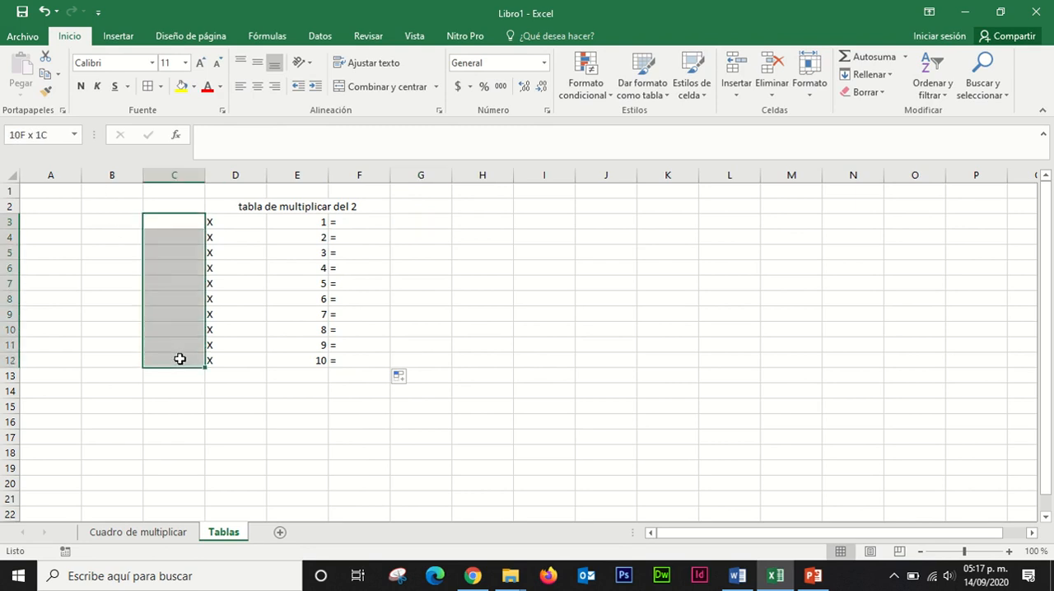
click(361, 89)
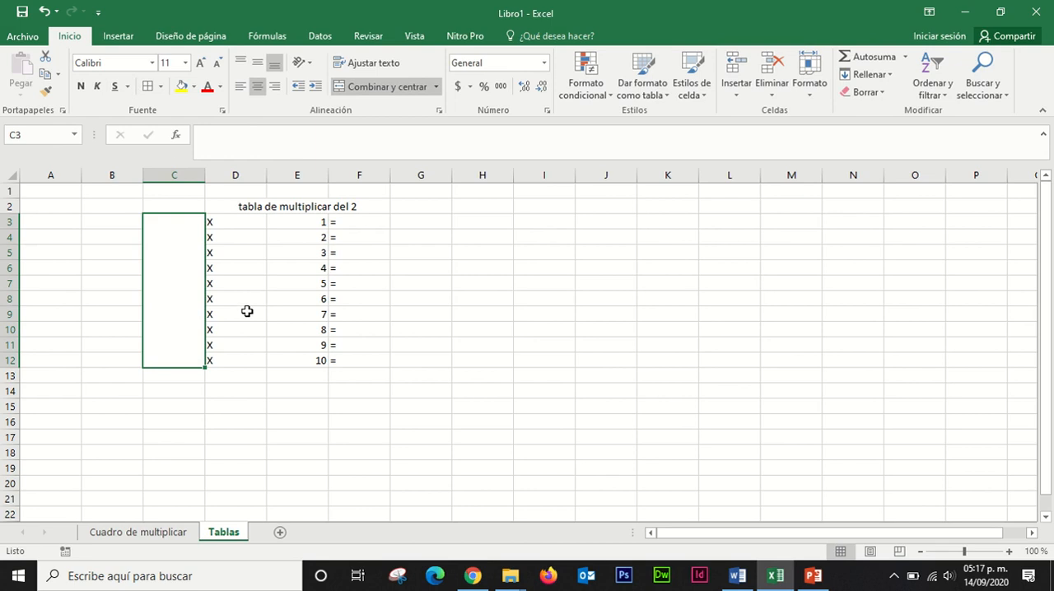
text(2)
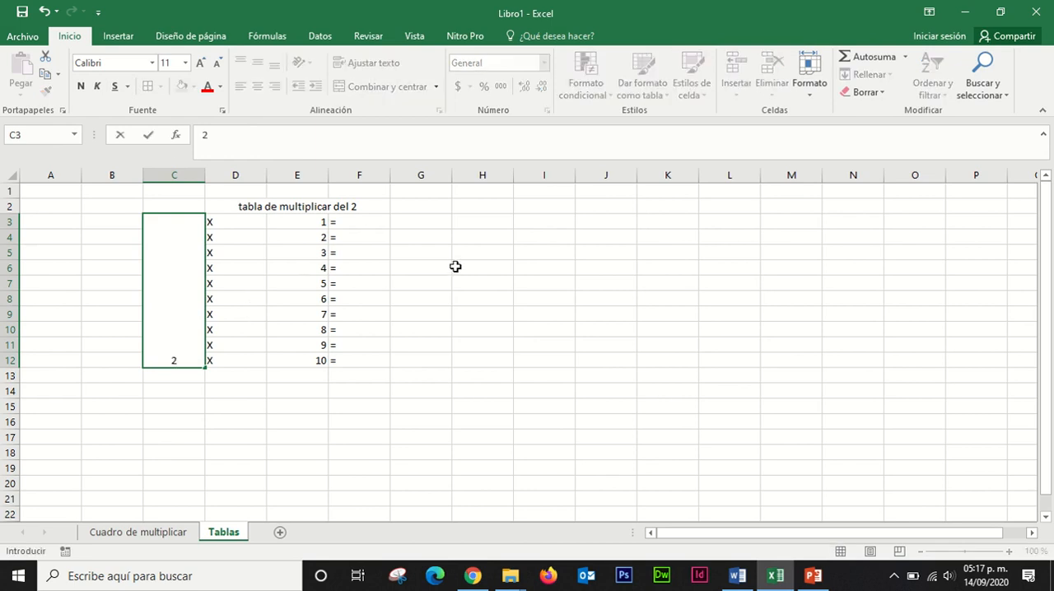
click(456, 266)
Step: Center the contents of C3:G12 horizontally and align them to the middle vertically
click(185, 289)
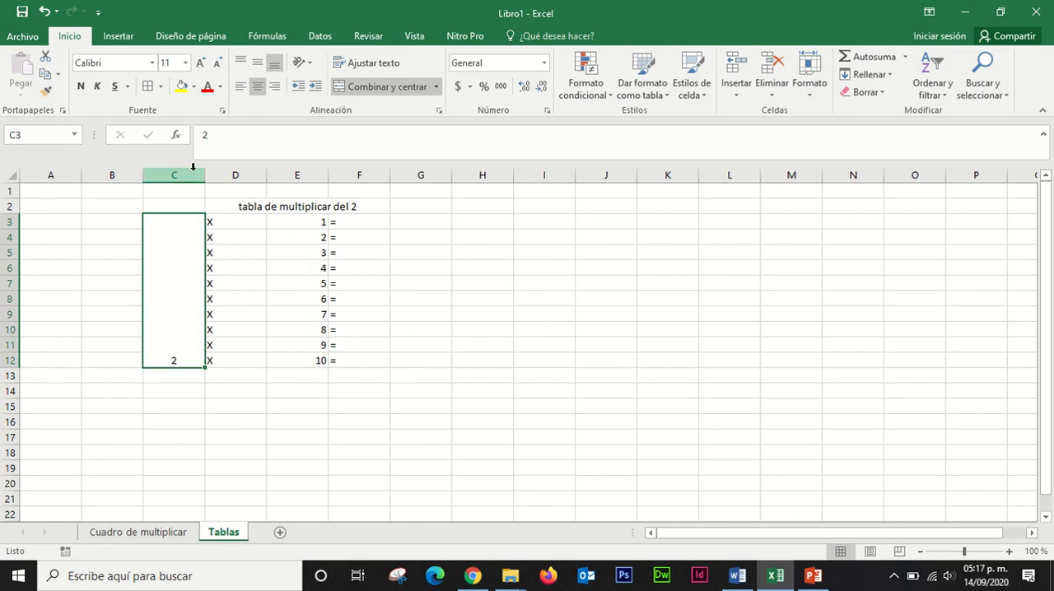
drag(179, 233, 406, 313)
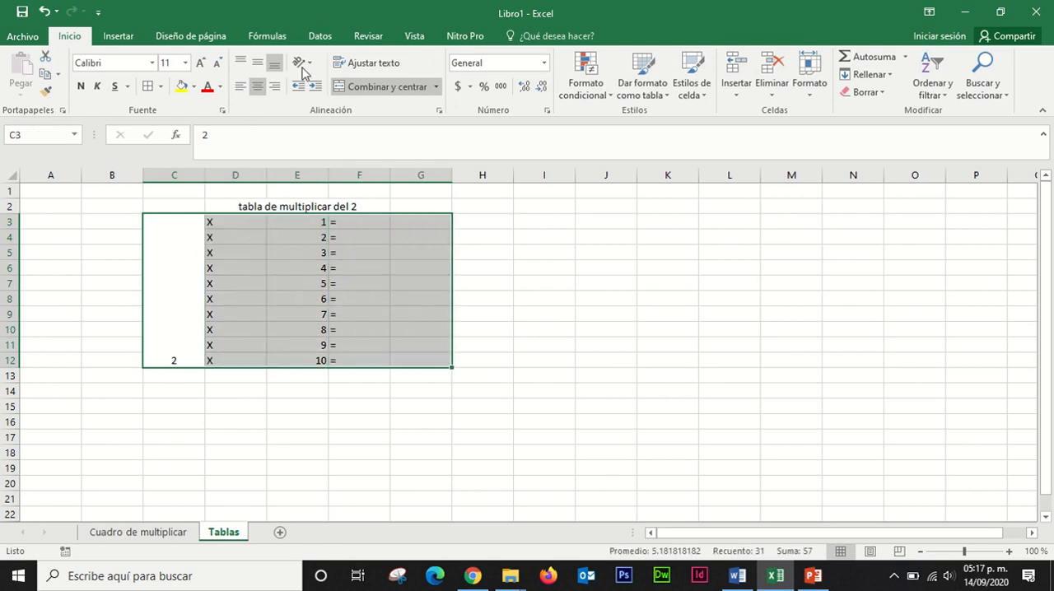
click(255, 92)
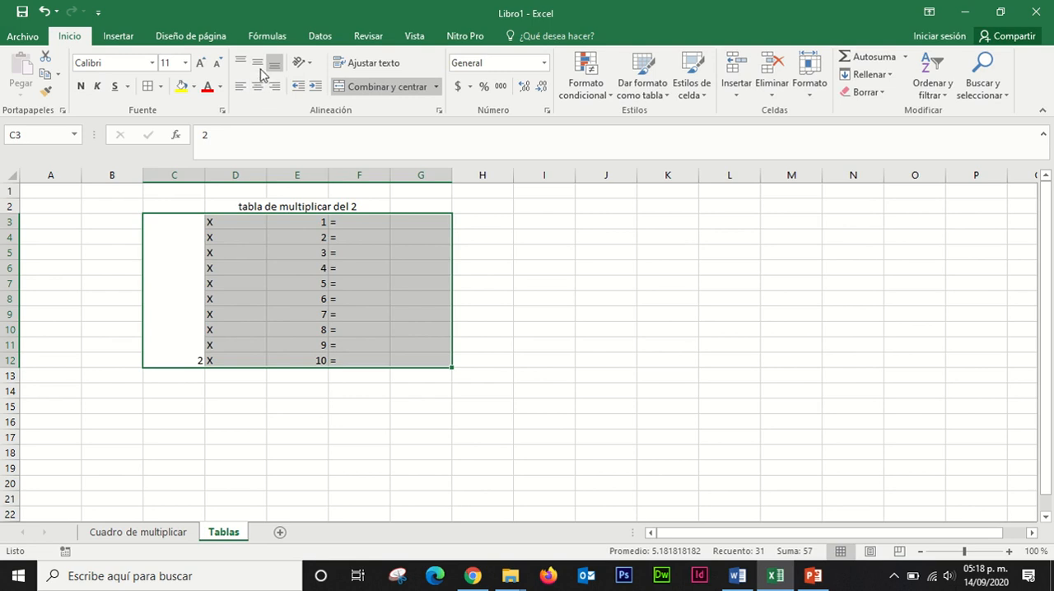
click(257, 62)
click(515, 289)
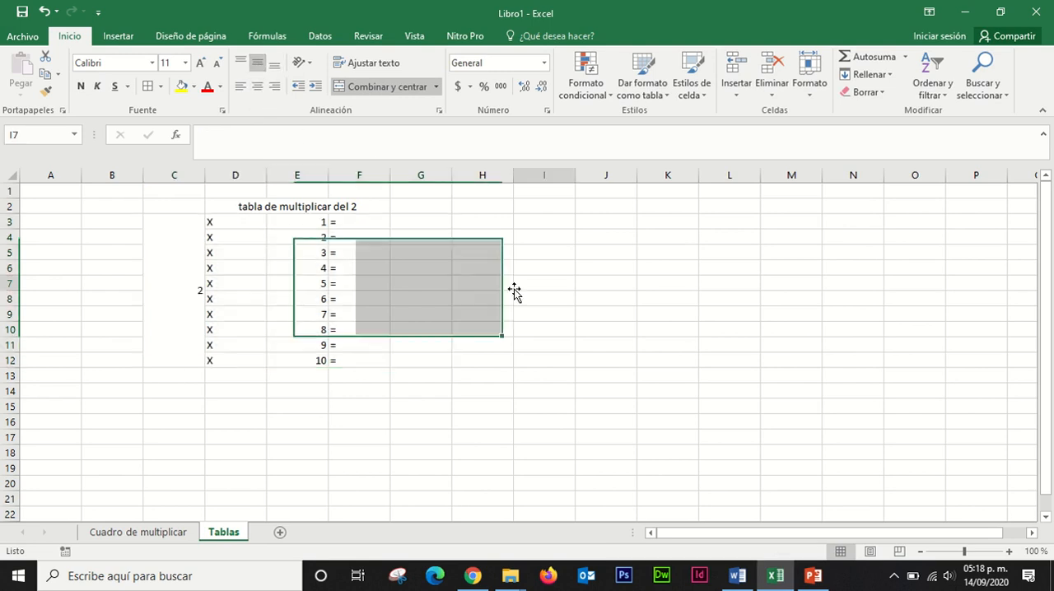
drag(237, 221, 393, 341)
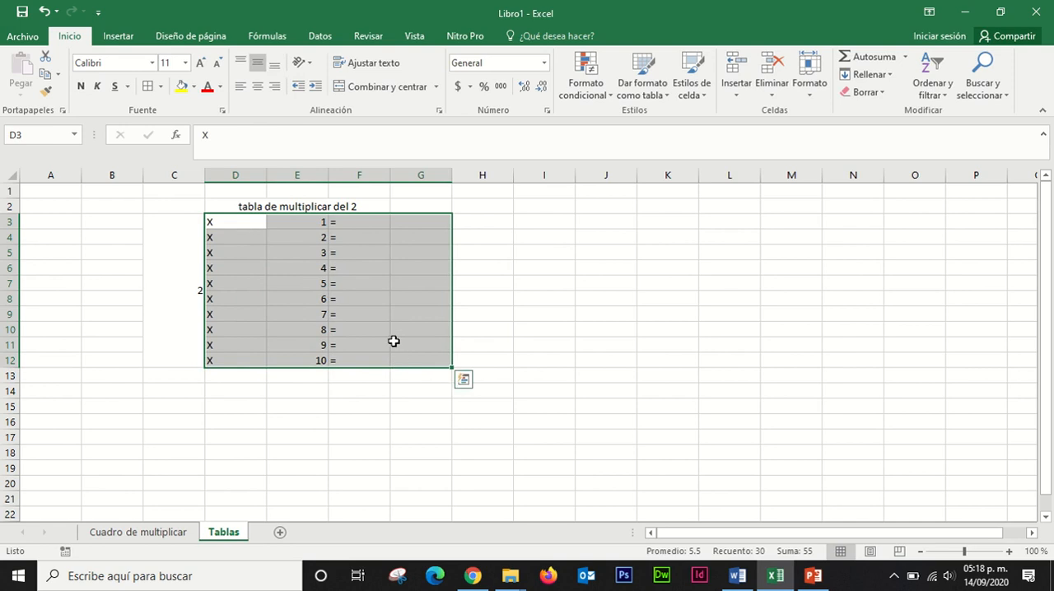
click(260, 88)
click(174, 259)
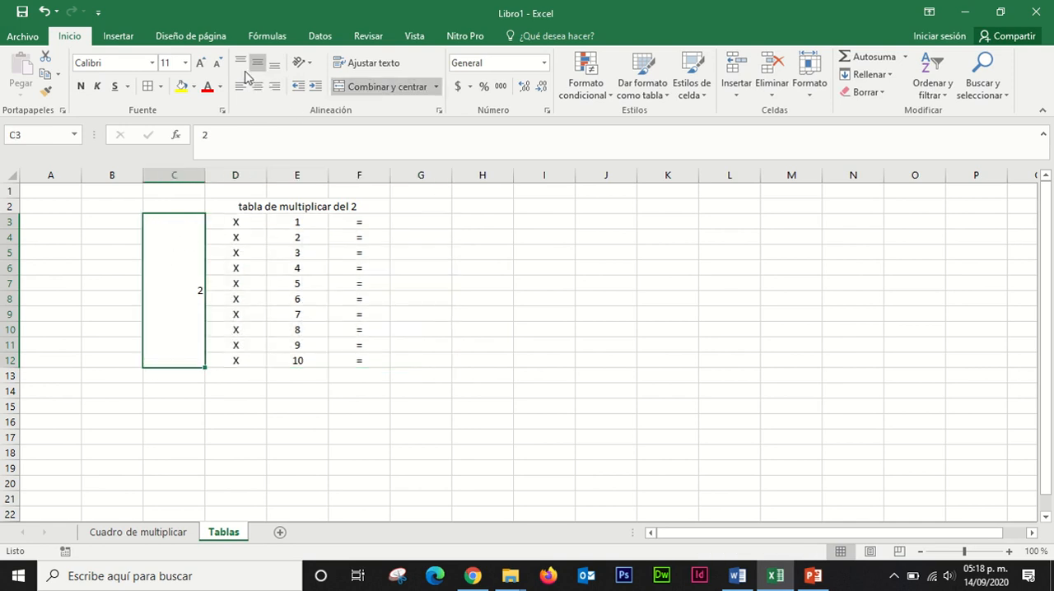
click(258, 86)
click(436, 284)
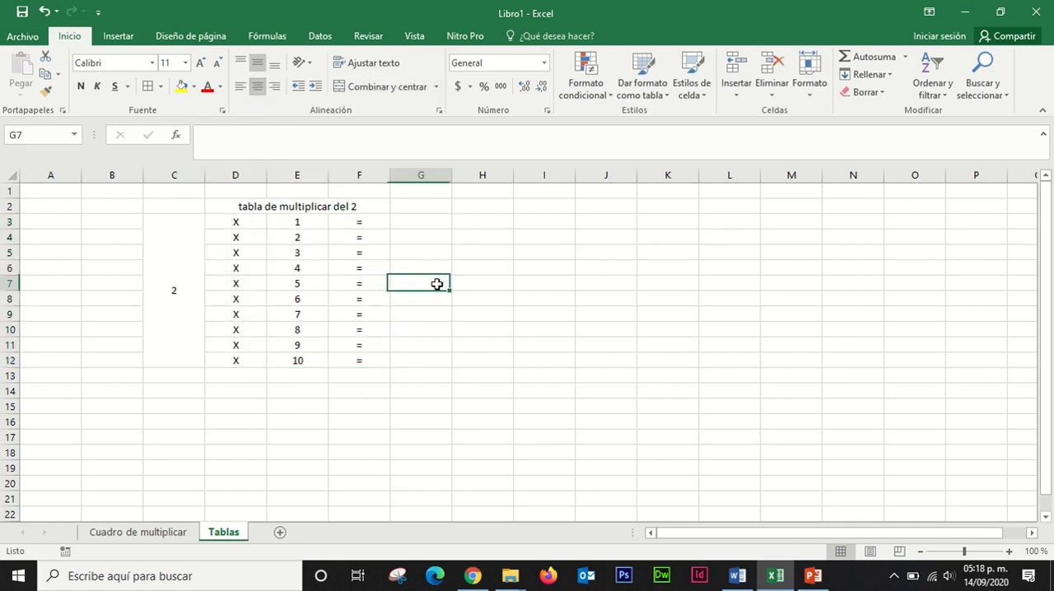
Step: Fill the merged cell C3:C12 with a blue-gray theme color and D3:D12 with the lightest blue-gray tint
click(183, 239)
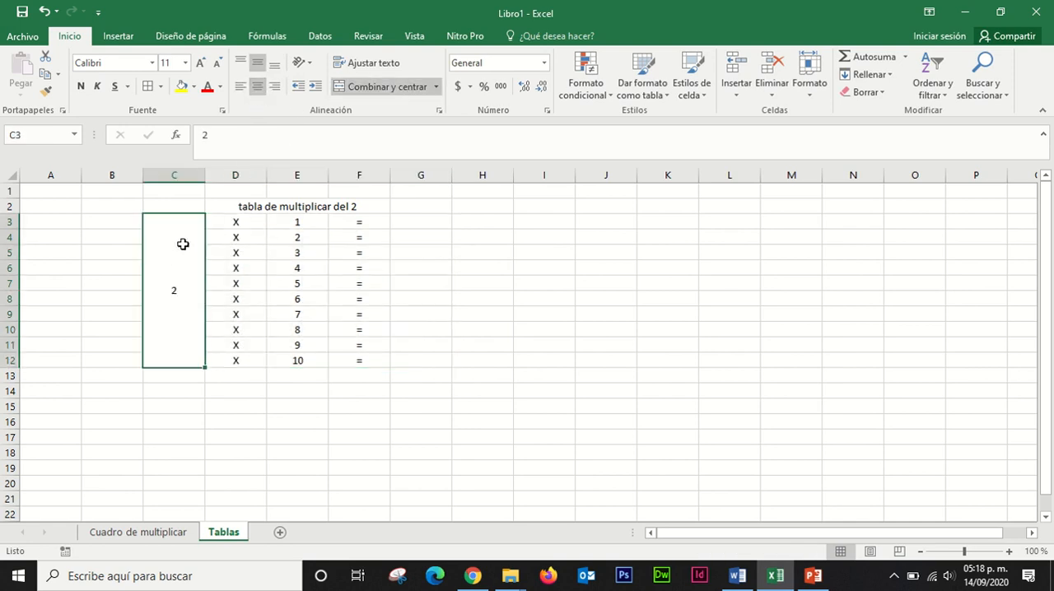
click(193, 87)
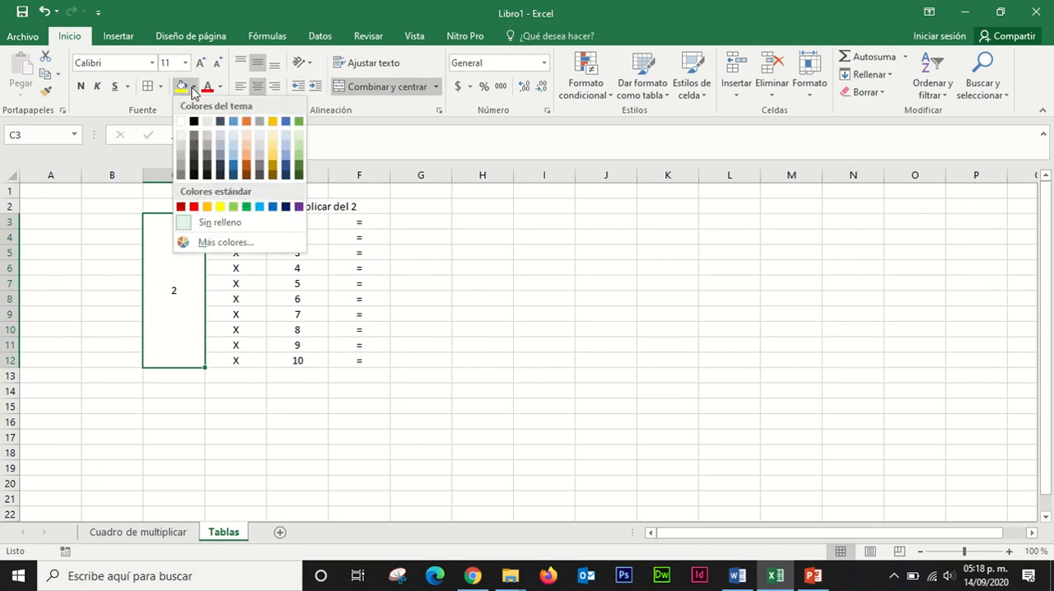
click(225, 154)
drag(239, 227, 239, 353)
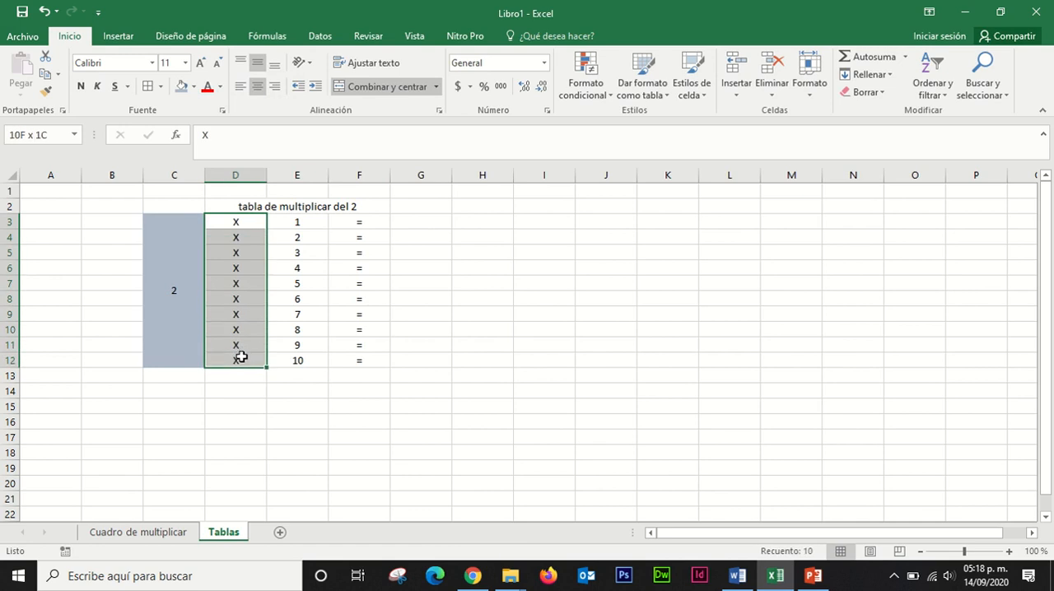
click(192, 87)
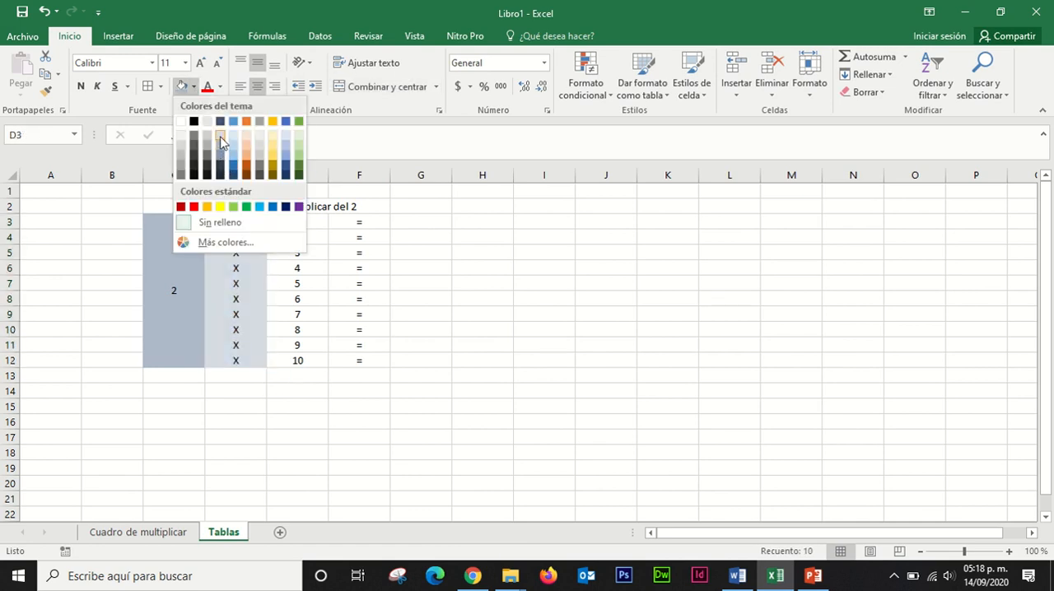
click(221, 142)
Step: Fill E3:E12 with the lightest orange tint and F3:G12 with the lightest gold tint
drag(285, 221, 297, 362)
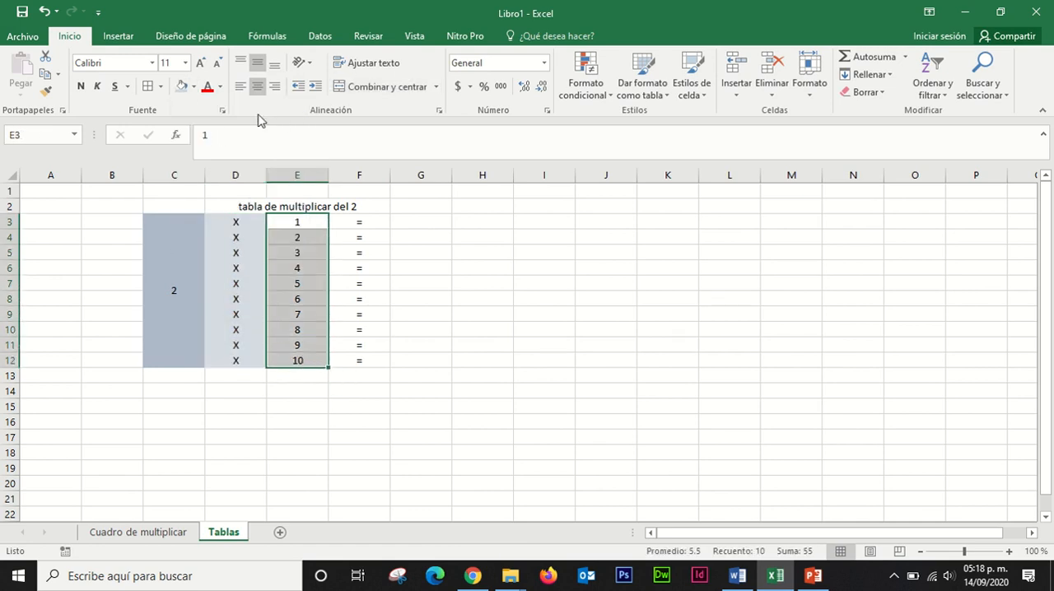
click(192, 86)
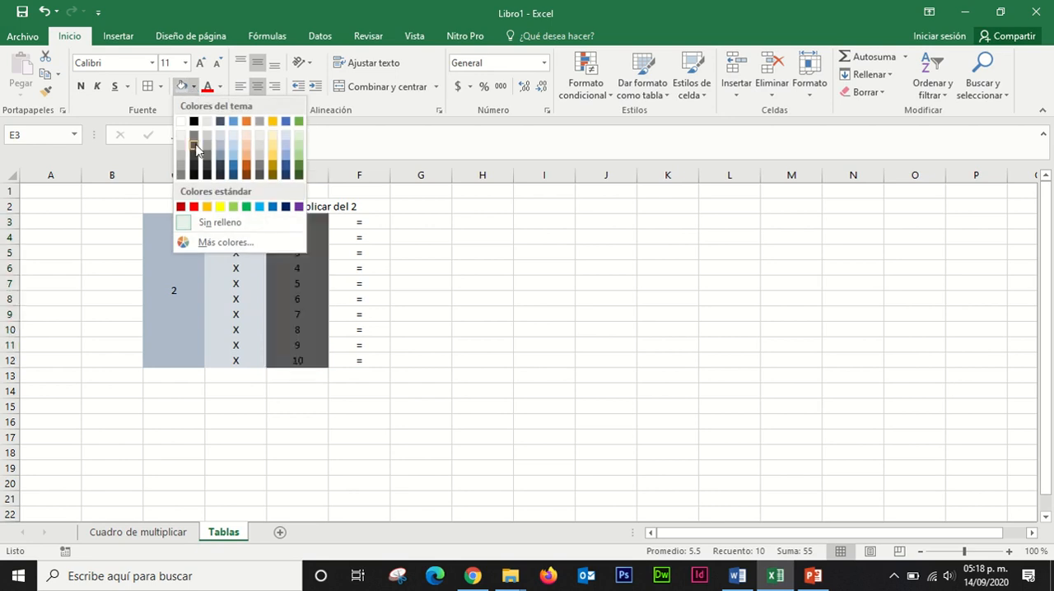
click(245, 142)
drag(359, 222, 402, 369)
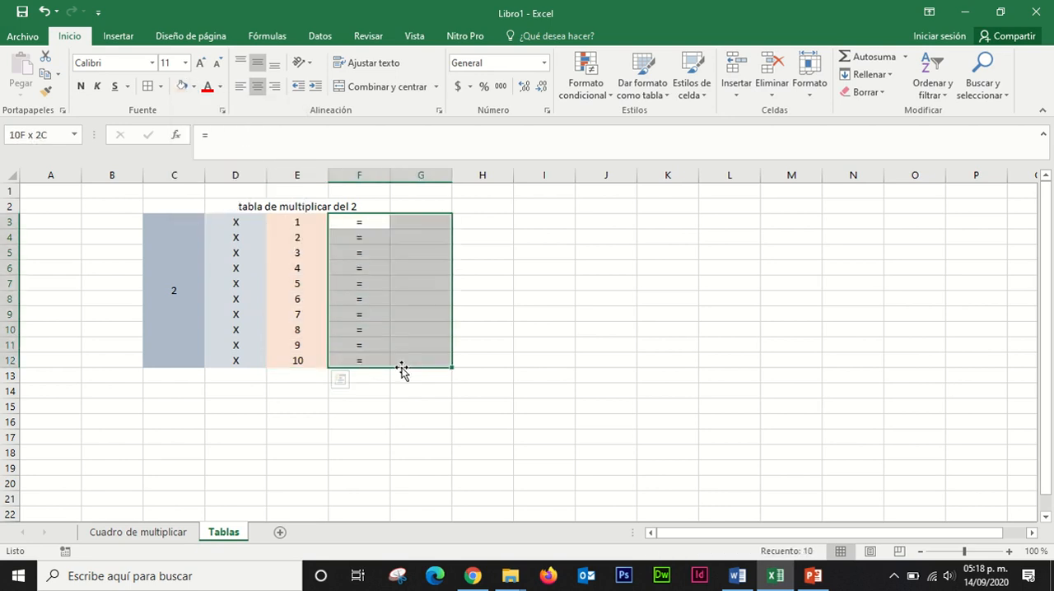
click(192, 86)
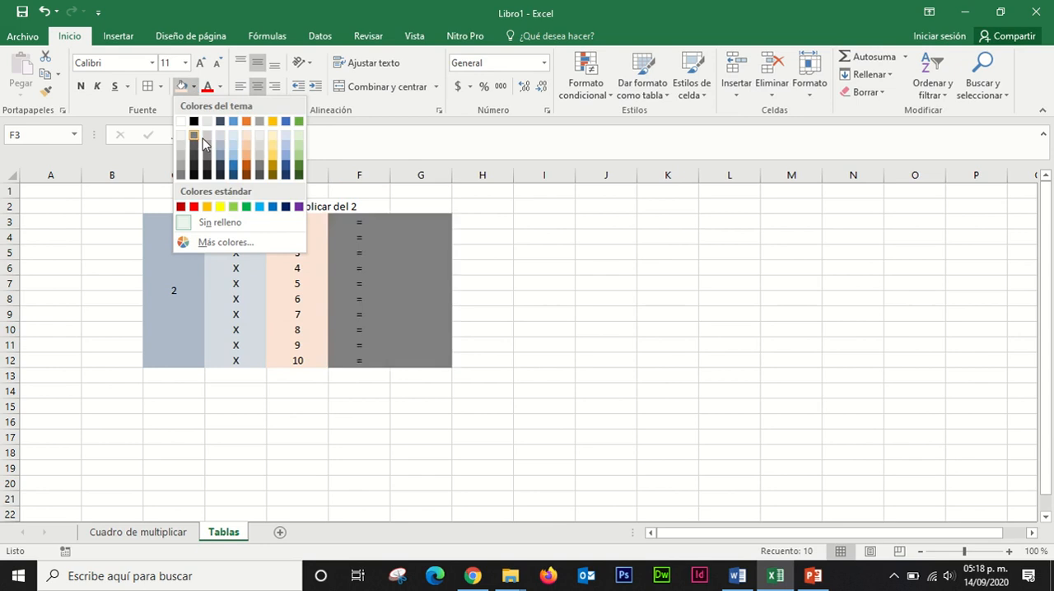
click(273, 138)
click(522, 281)
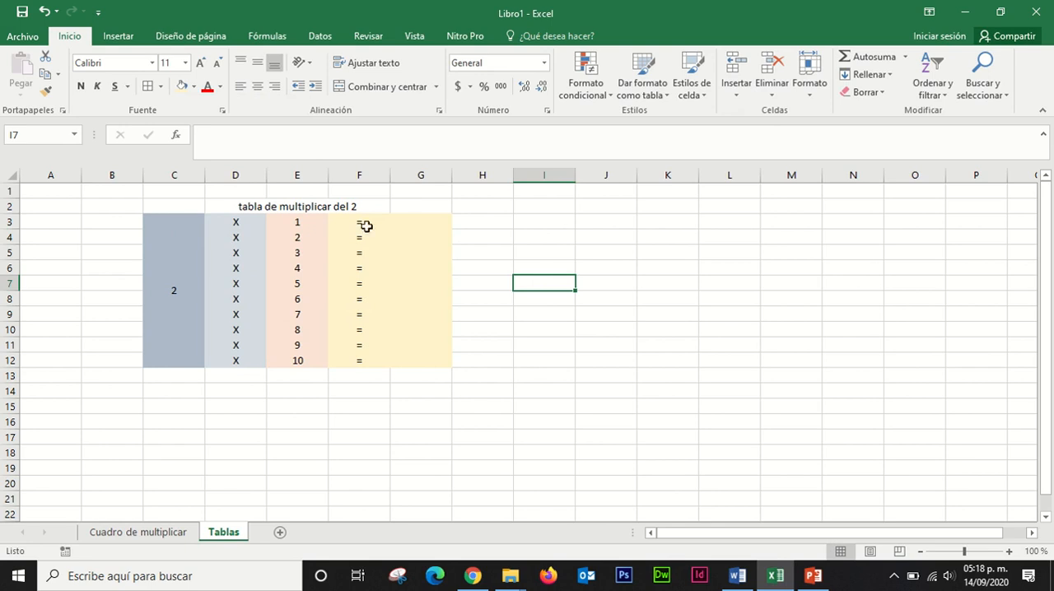
Step: Enter the formula =C3*E3 in G3 and fill it down to G12
click(411, 233)
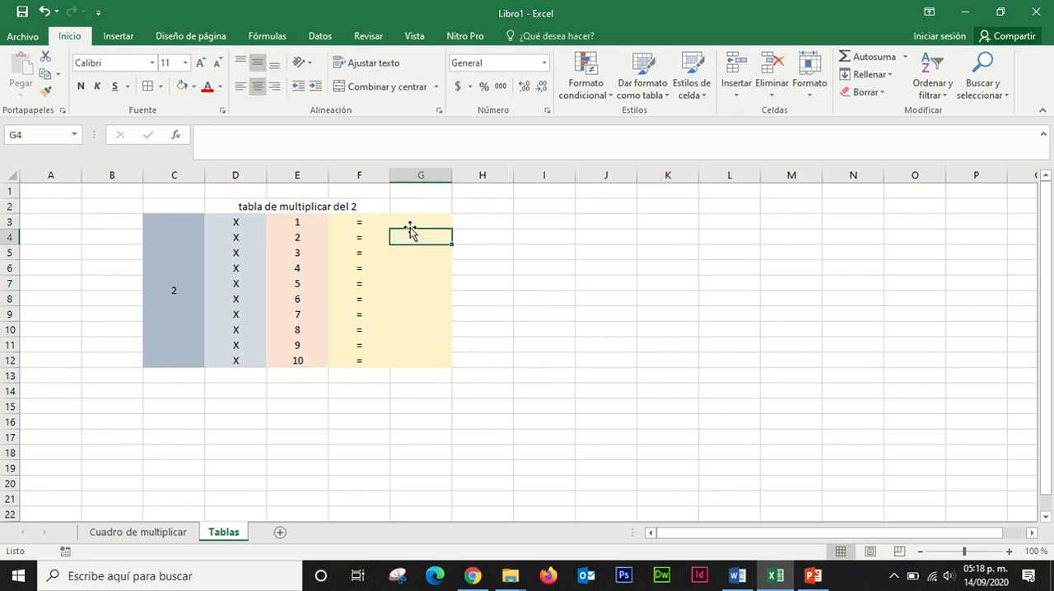
click(408, 223)
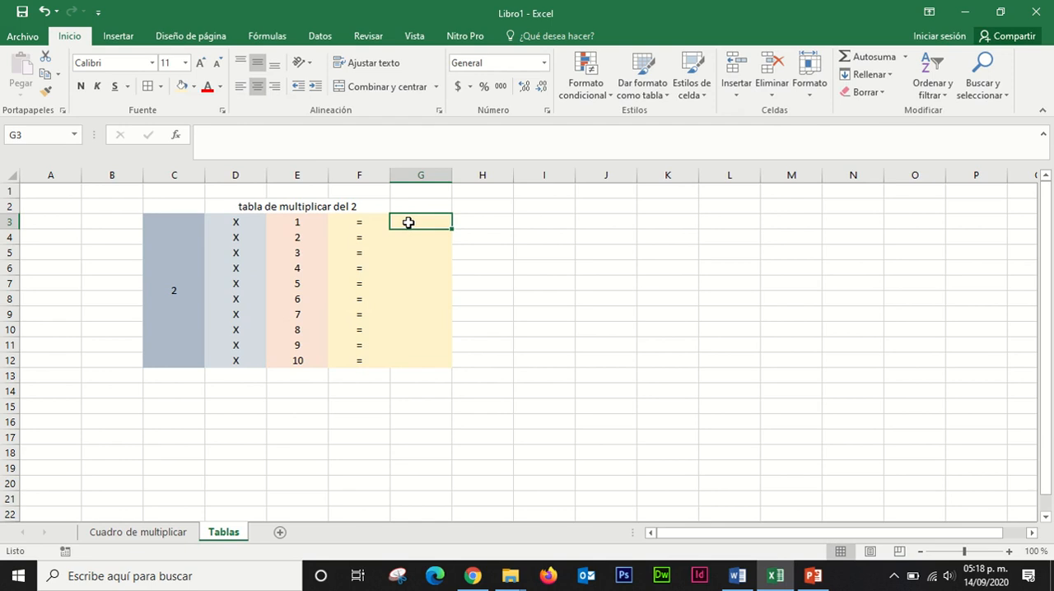
text(=)
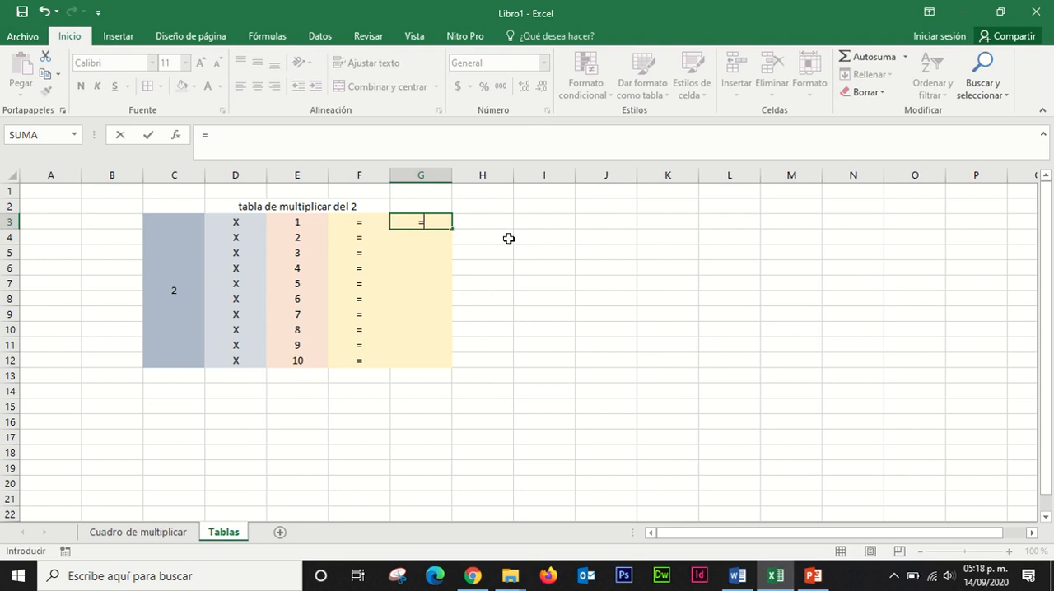
click(180, 279)
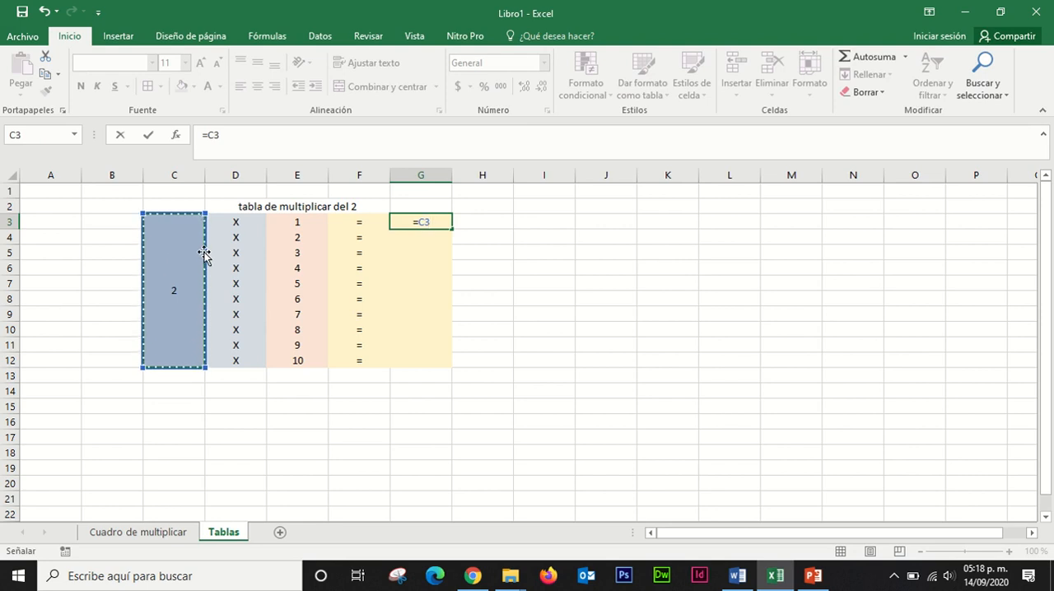
text(*)
click(299, 222)
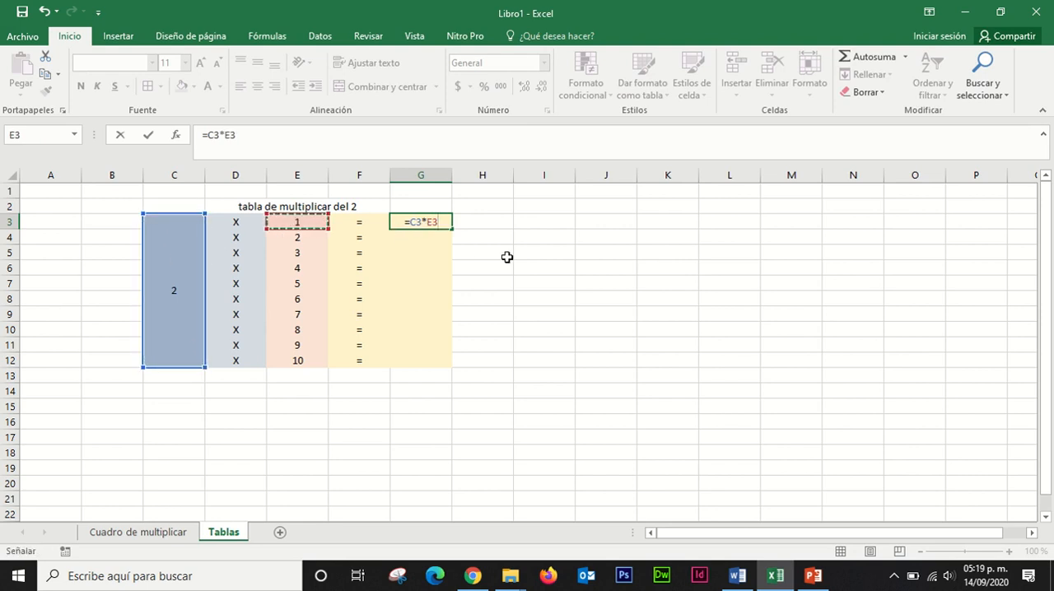
key(Return)
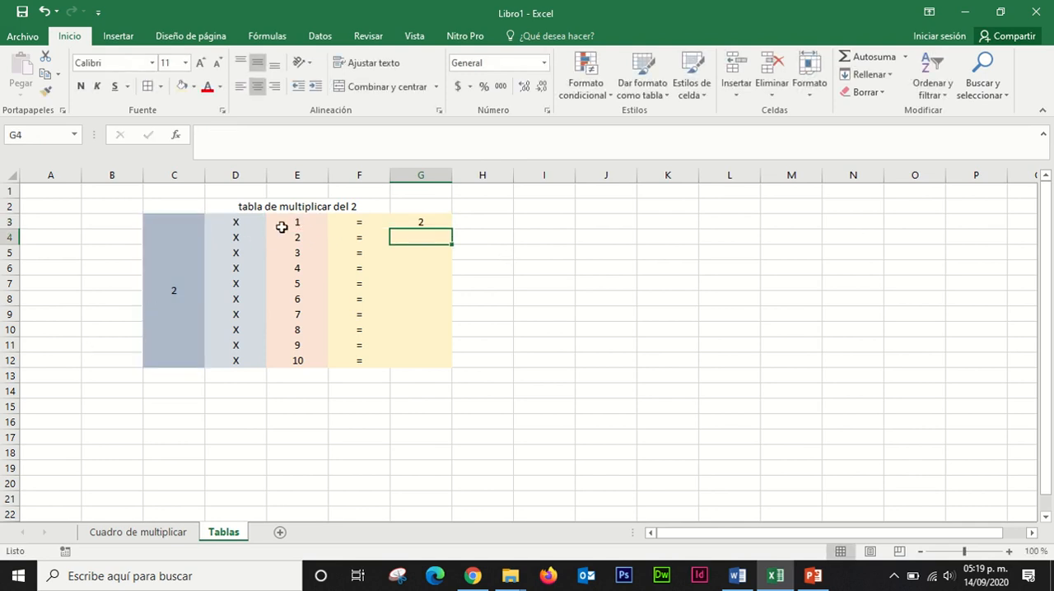
click(428, 222)
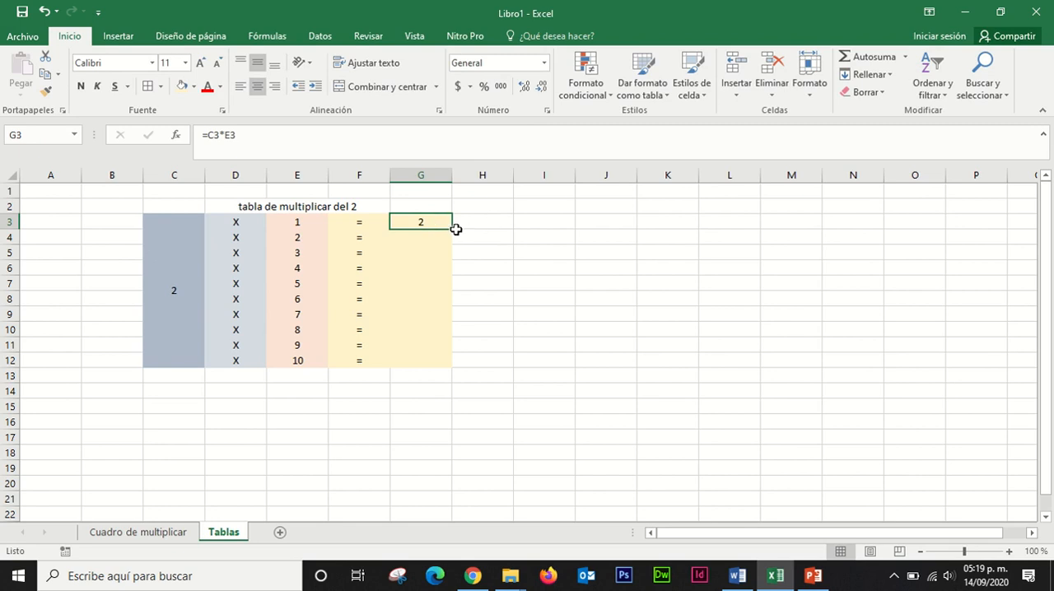
drag(451, 229, 437, 372)
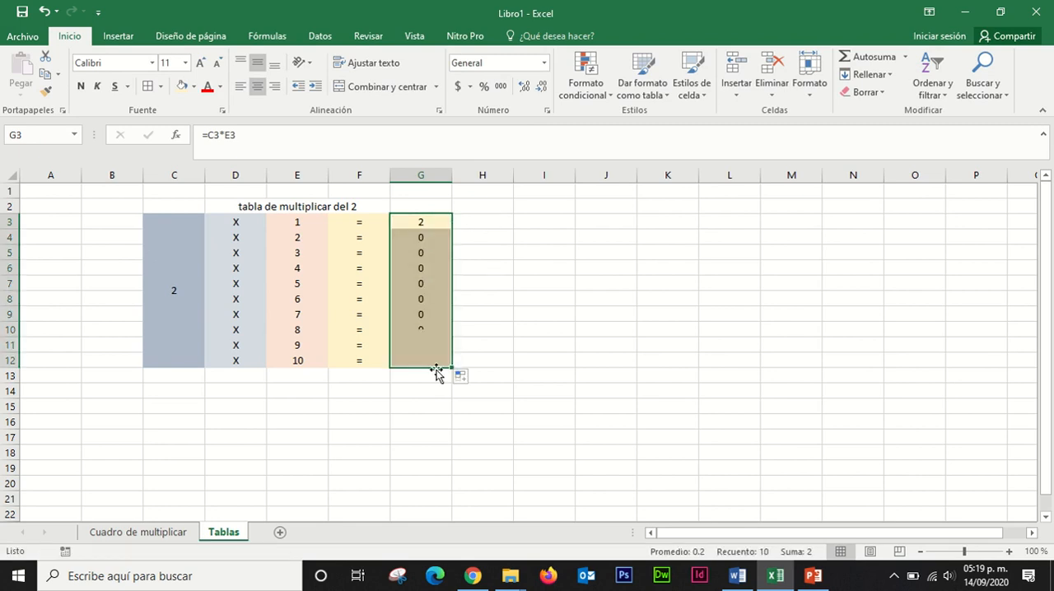
Step: Compare the copied formulas in G4 and G5 with the one in G3 and with the merged cell they should reference
click(425, 252)
drag(419, 236, 424, 256)
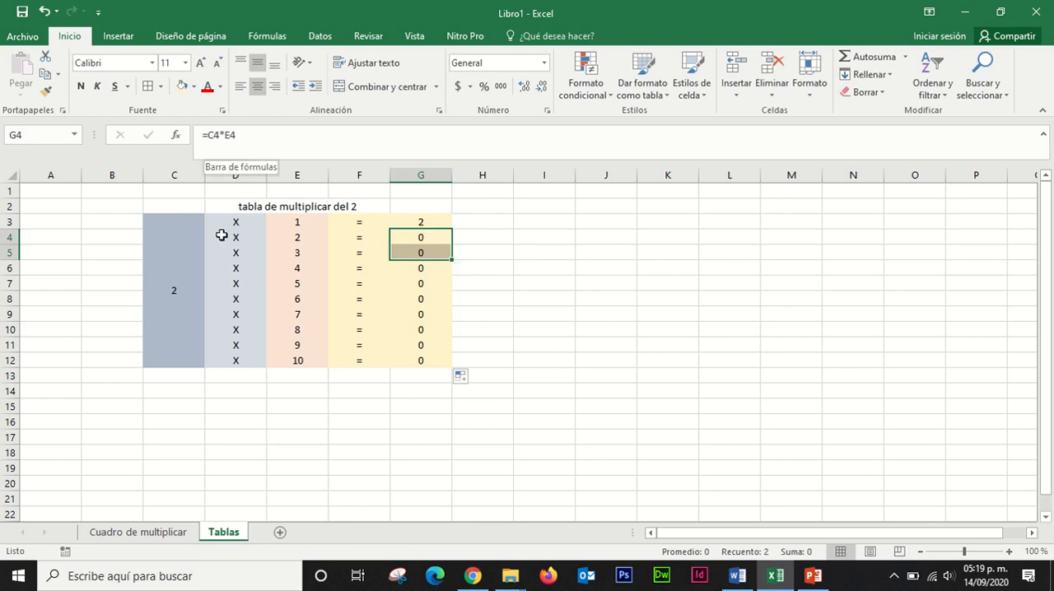
click(196, 318)
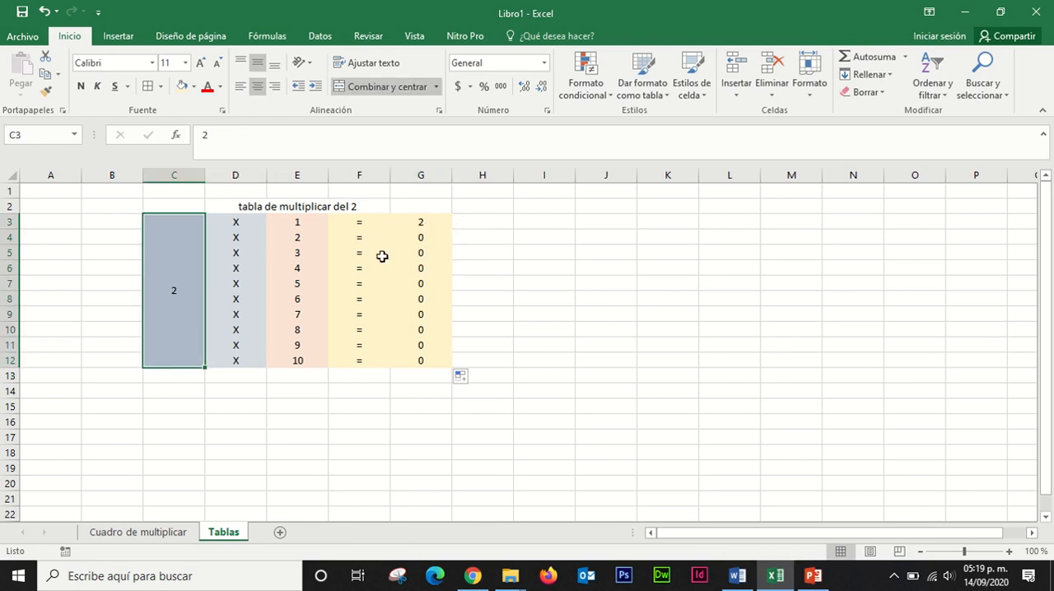
click(422, 237)
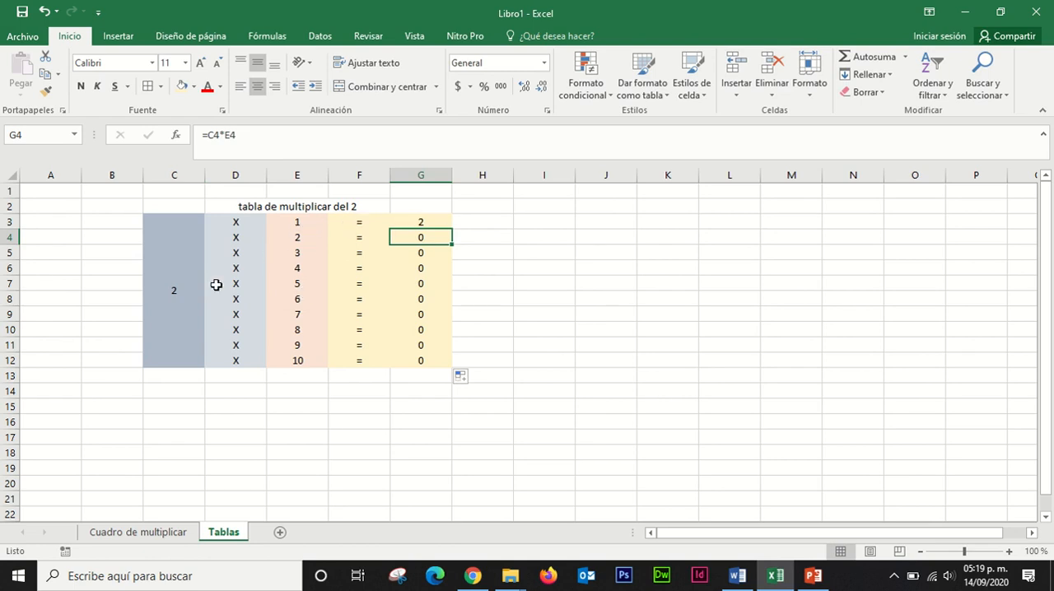
click(171, 293)
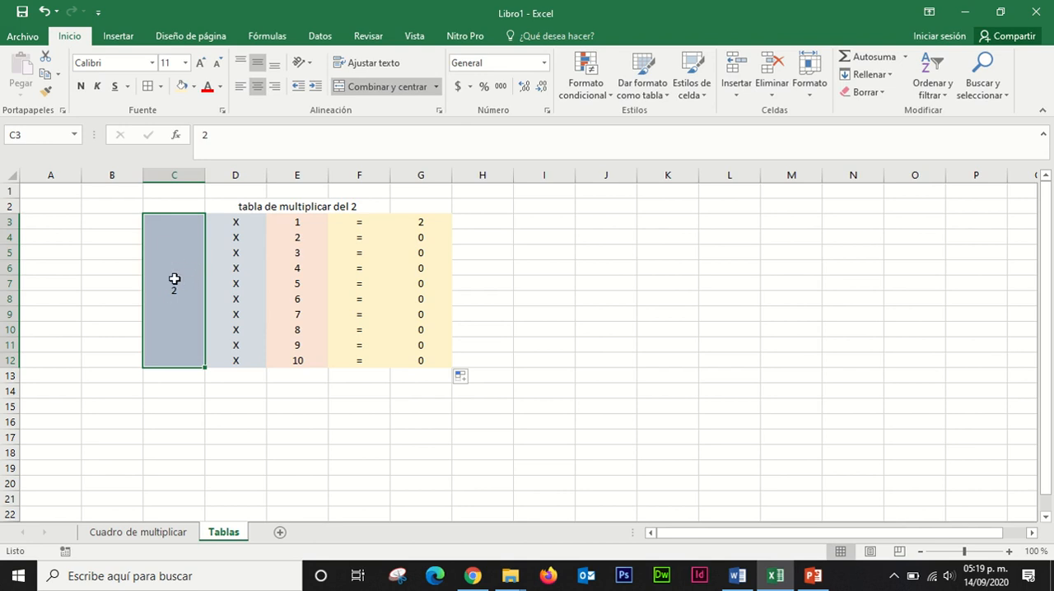
click(426, 251)
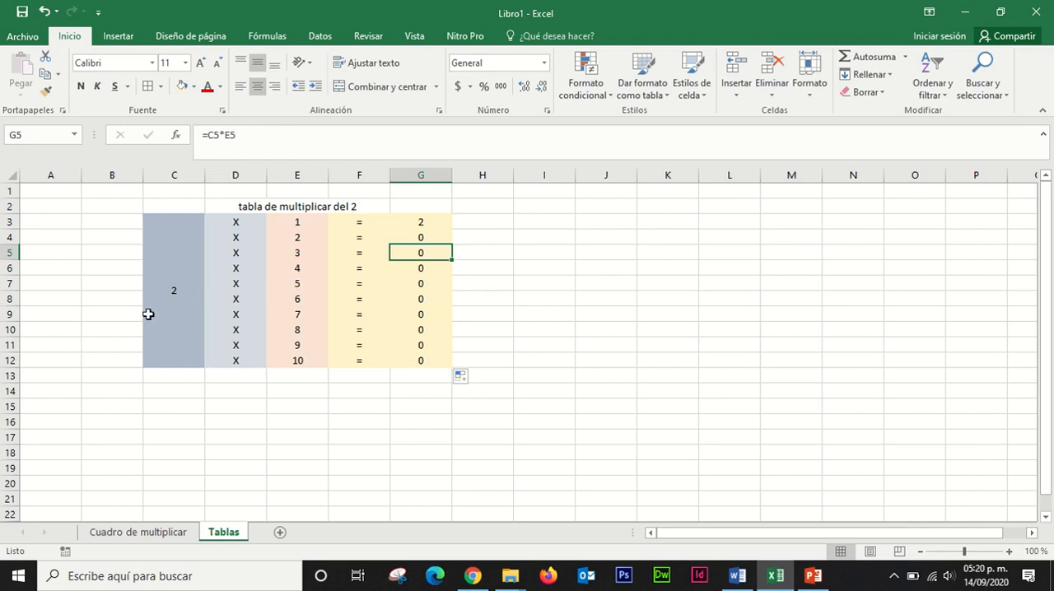
click(176, 258)
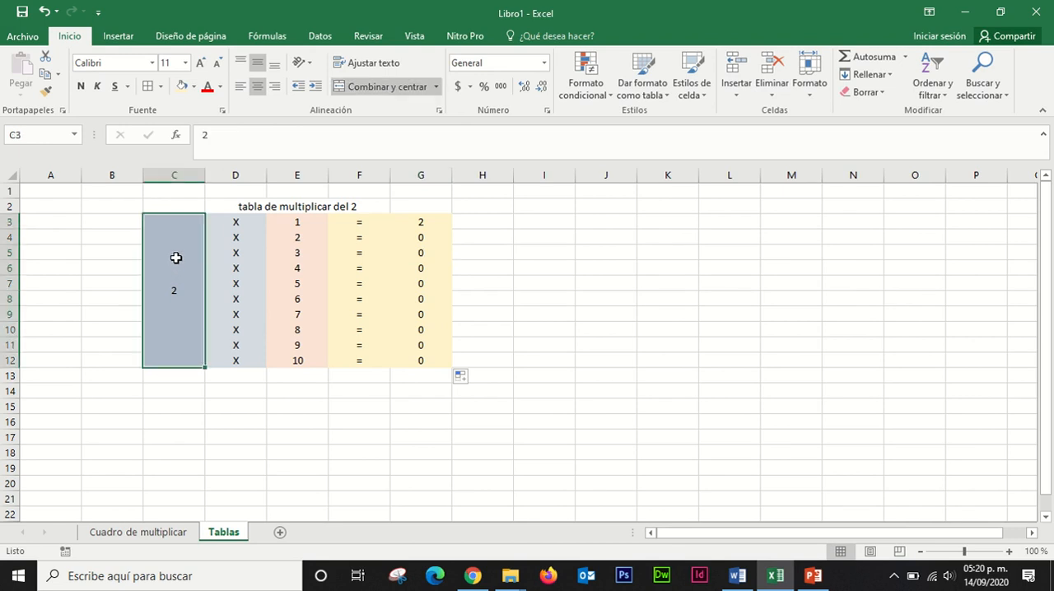
click(421, 223)
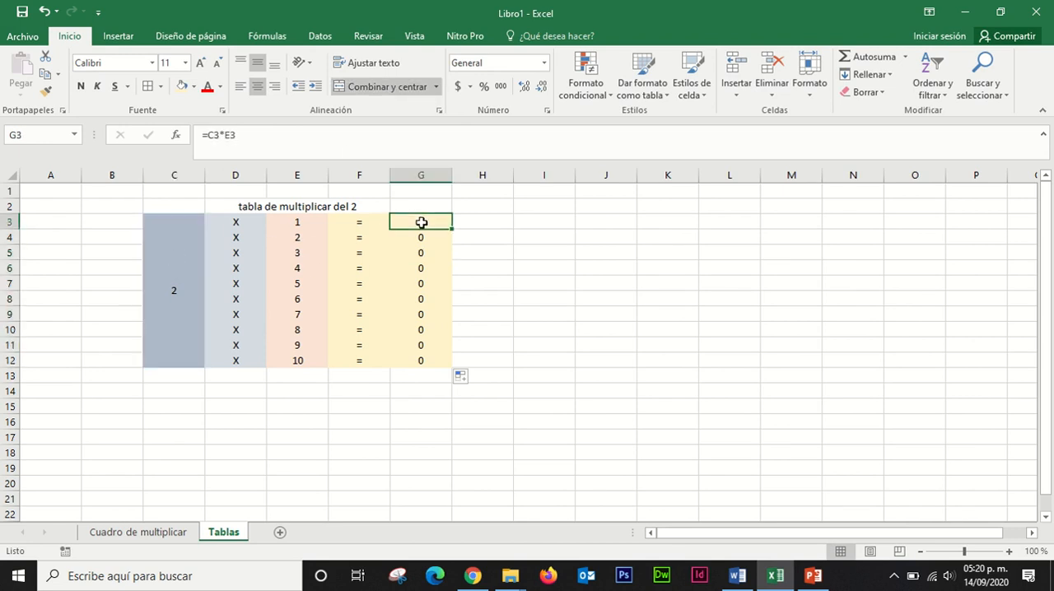
Step: Make the reference to the merged cell C3 absolute in G3, so that its formula reads =$C$3*E3
click(218, 139)
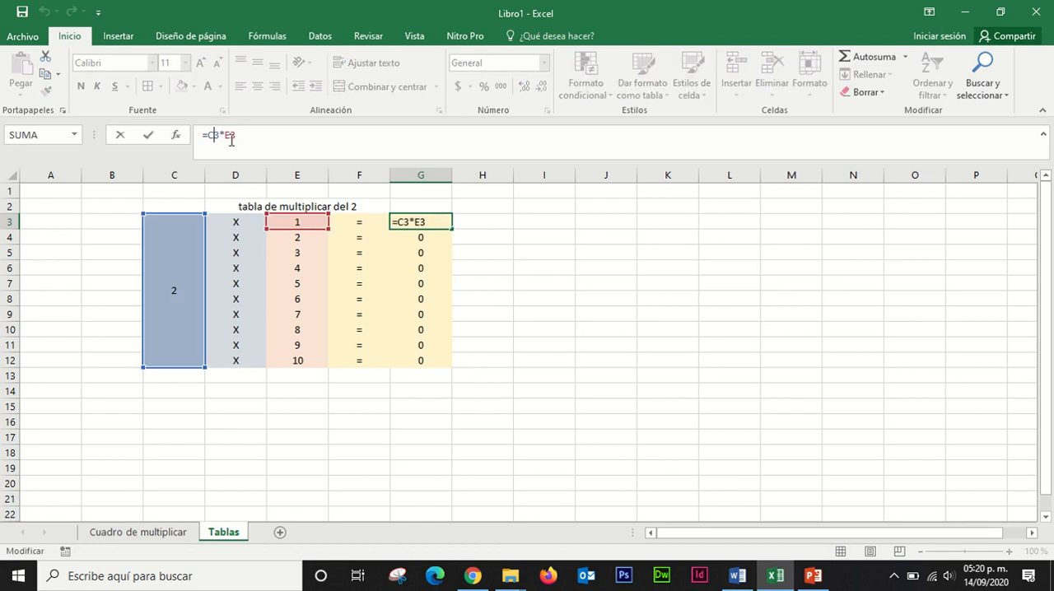
key(F4)
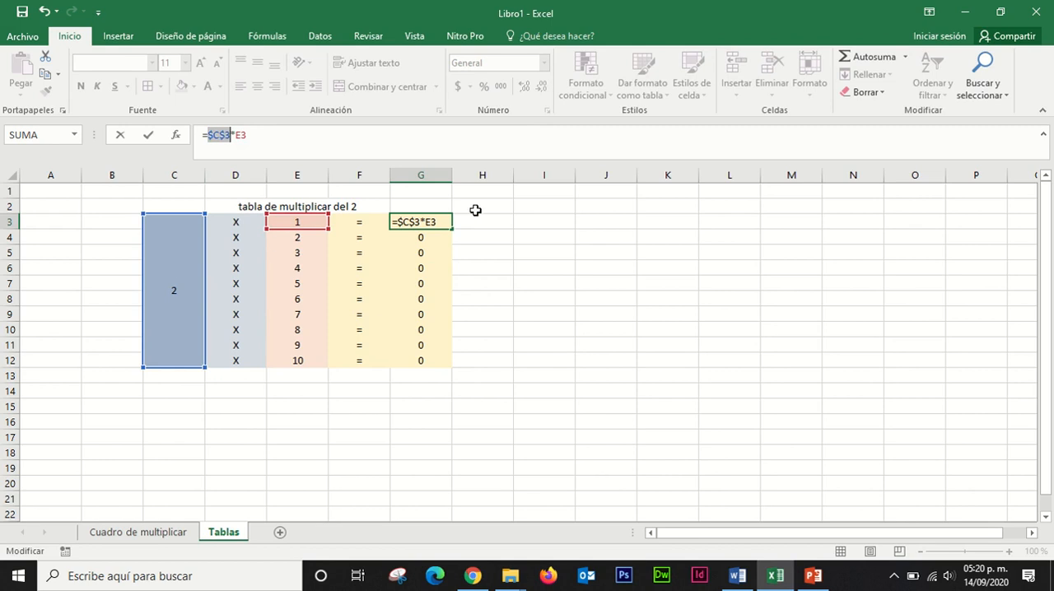
click(484, 238)
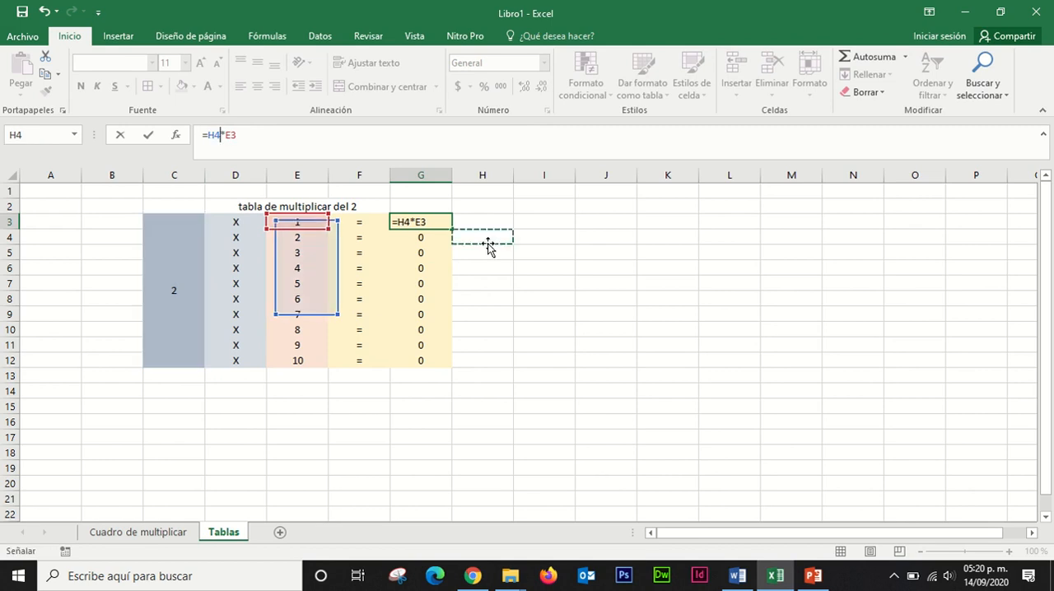
click(177, 275)
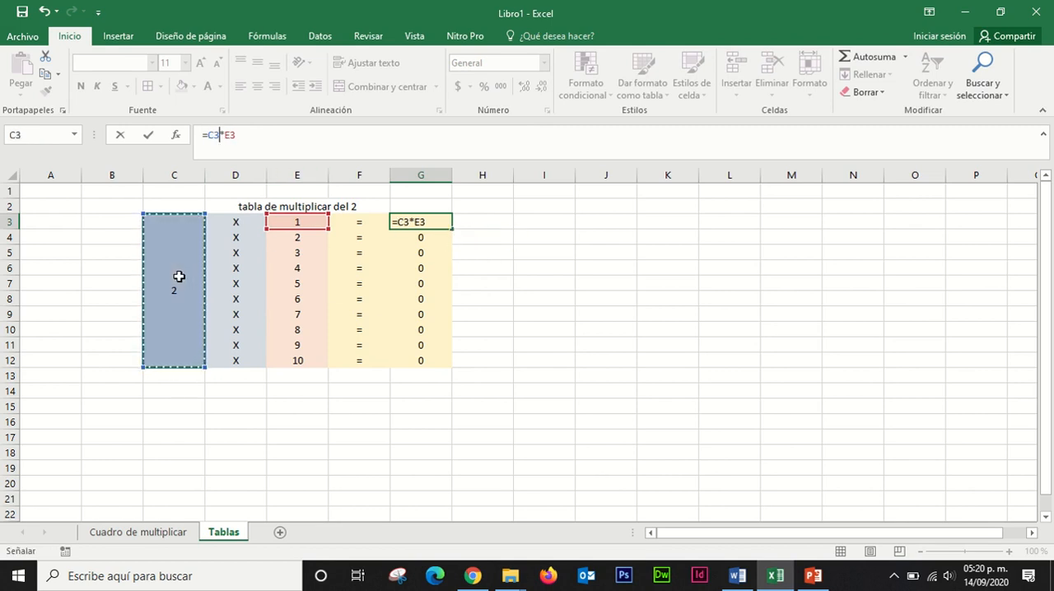
key(F4)
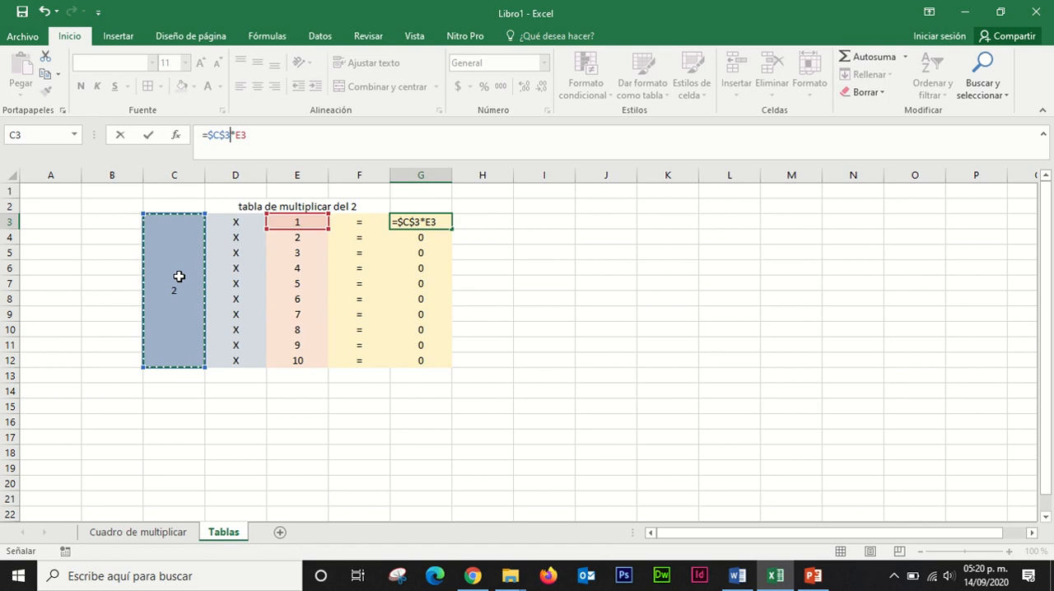
key(Return)
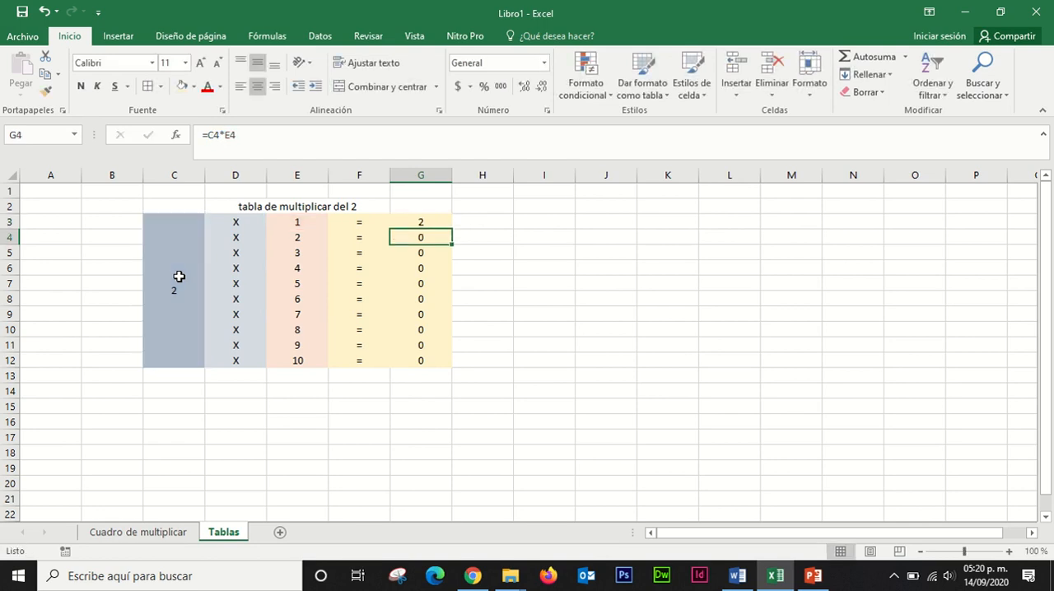
Step: Fill the formula from G3 down to G12 and check the copied formula in G8
click(427, 219)
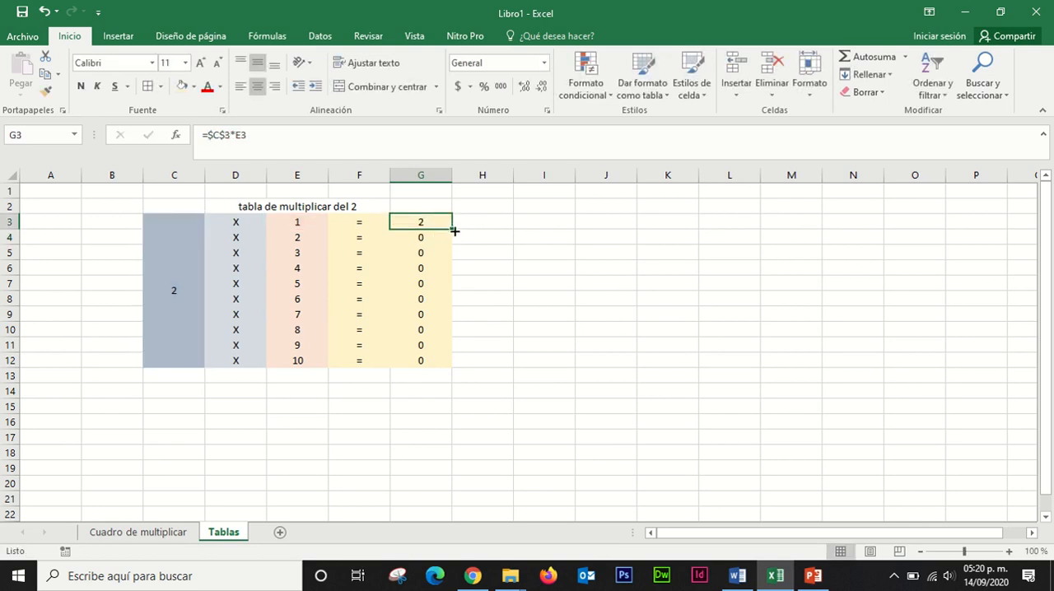
drag(451, 228, 436, 367)
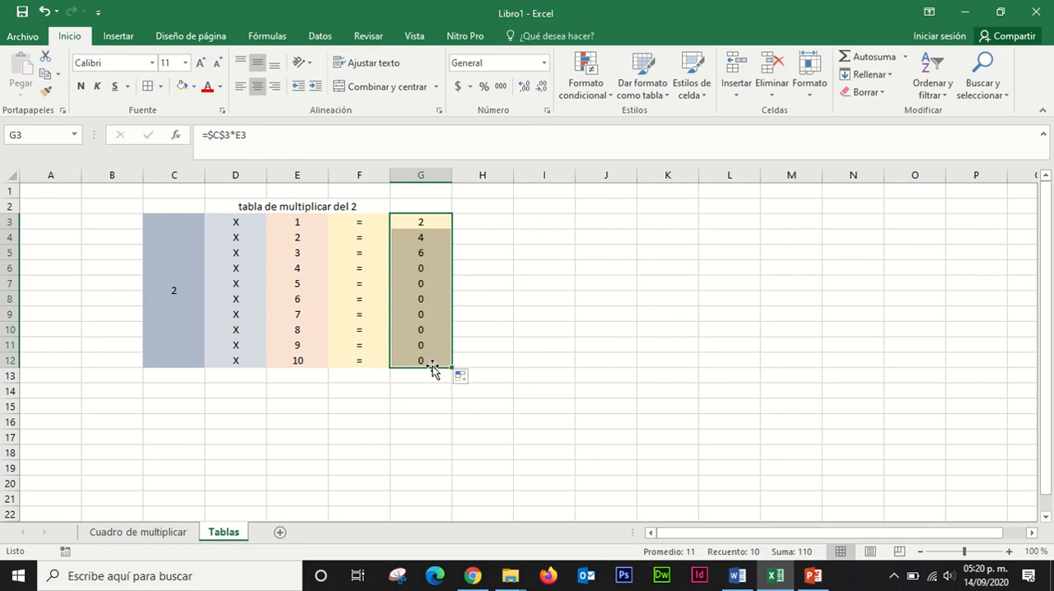
click(424, 298)
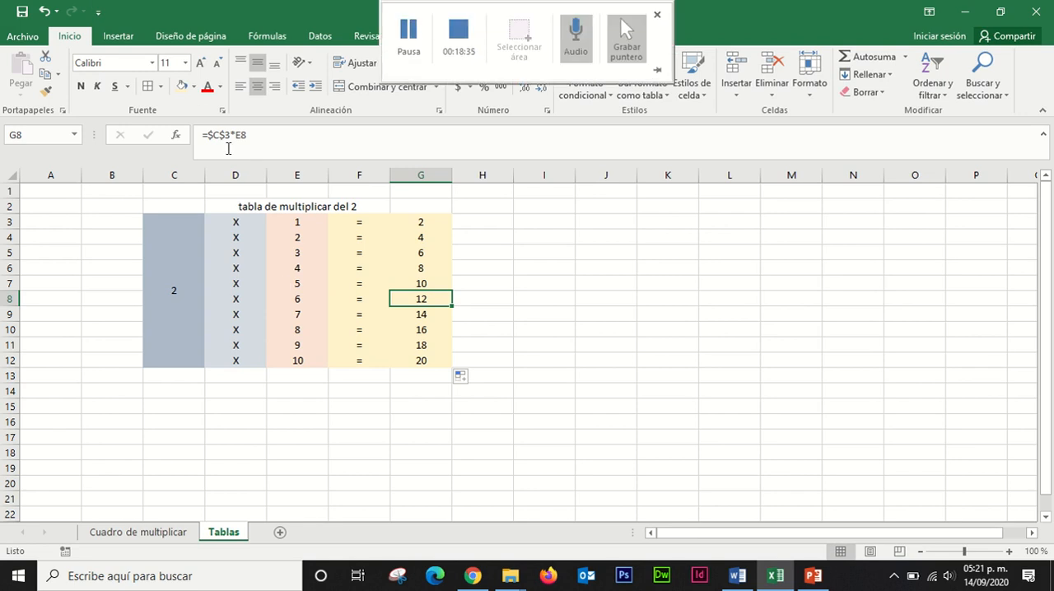
click(556, 396)
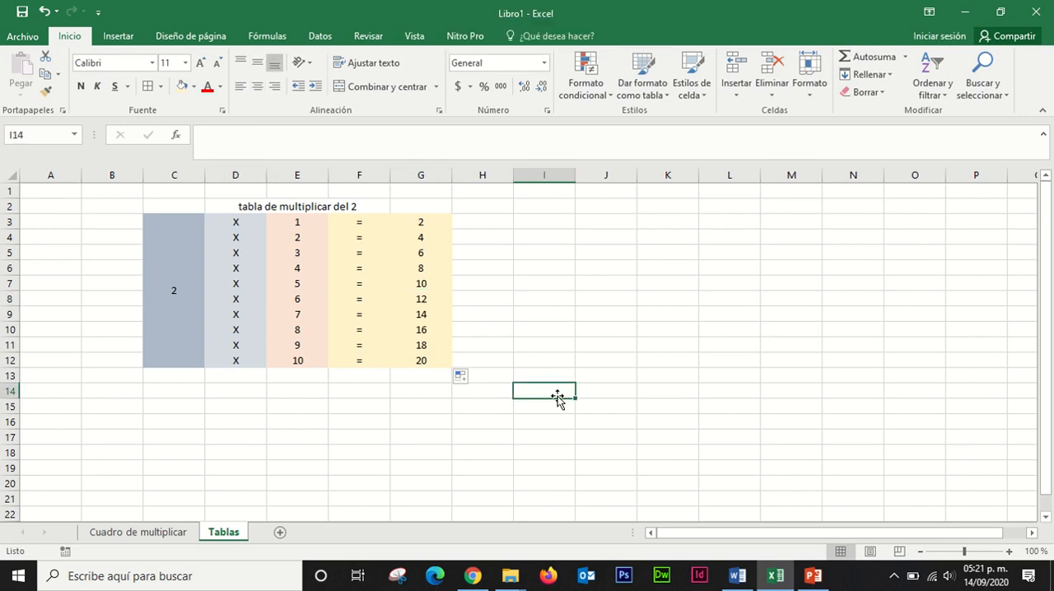